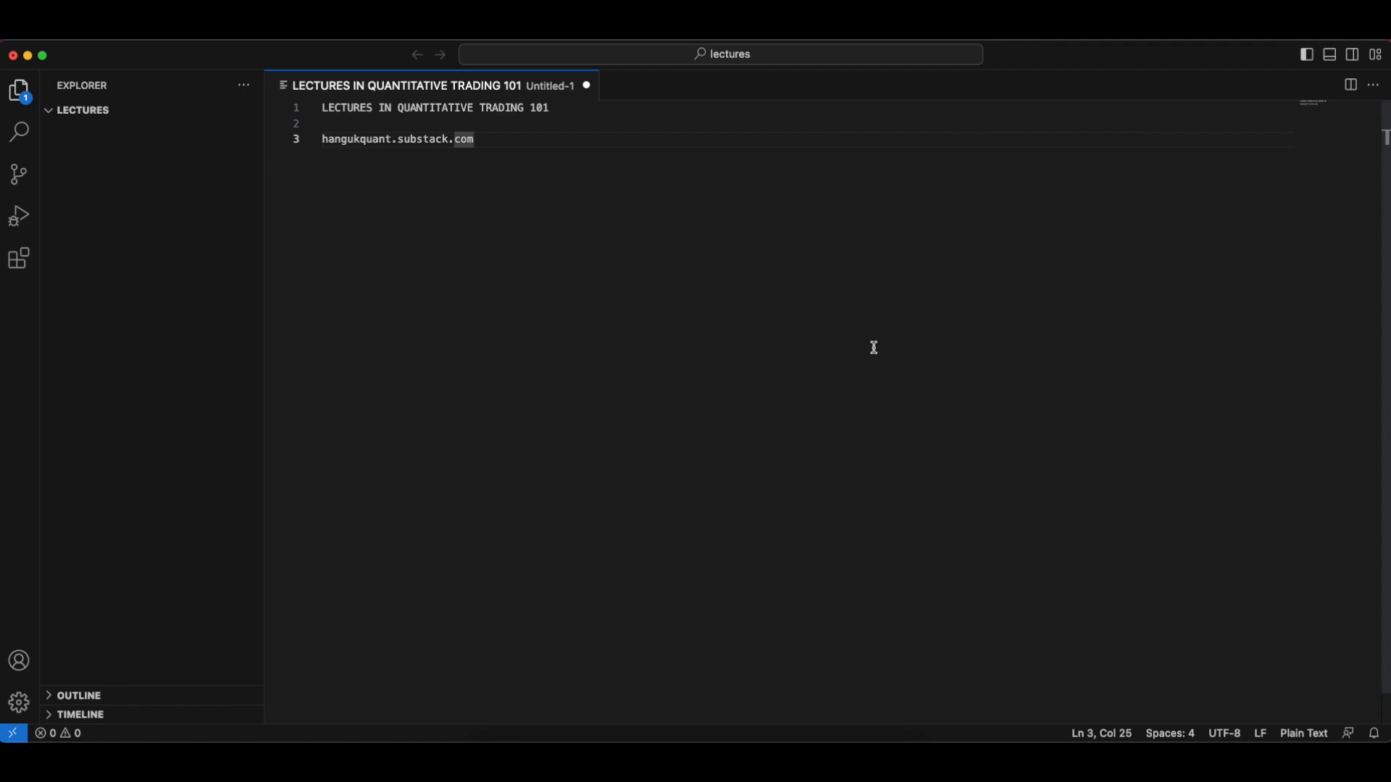
Add two blank lines below the hangukquant.substack.com line for a new section
key(shift+Home)
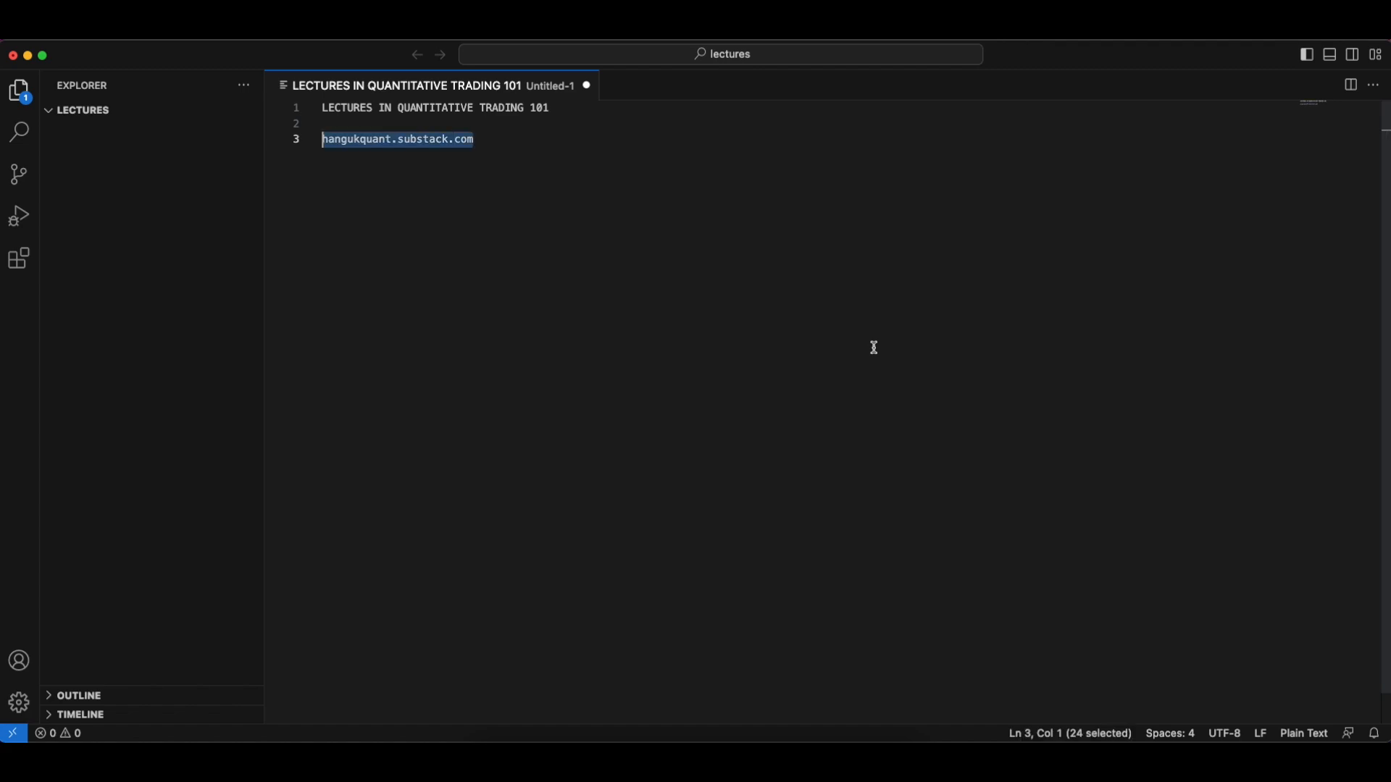
key(End)
key(Return)
key(Return)
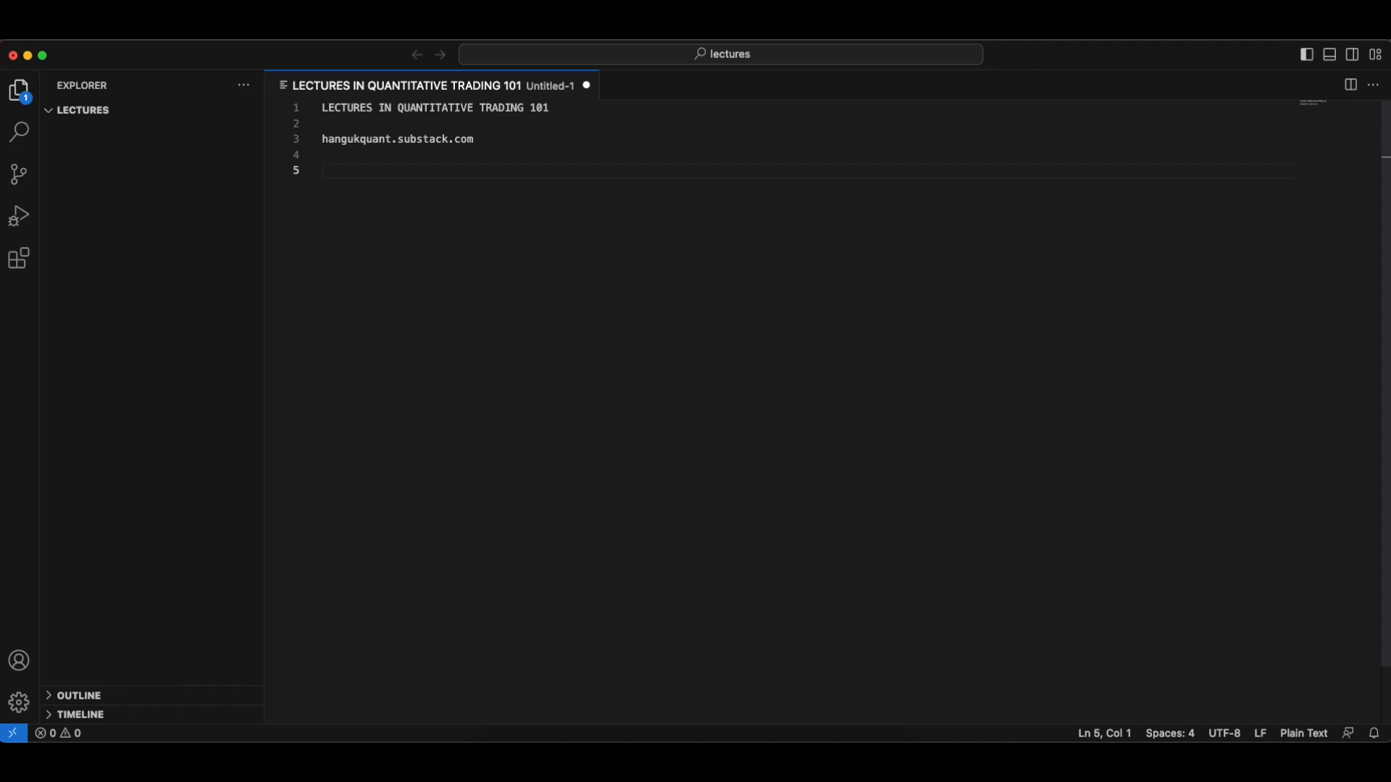
text(CODING)
Write the CODING heading with Programming in Python and a second Python topic beneath it
key(Return)
key(Return)
text(TRADING)
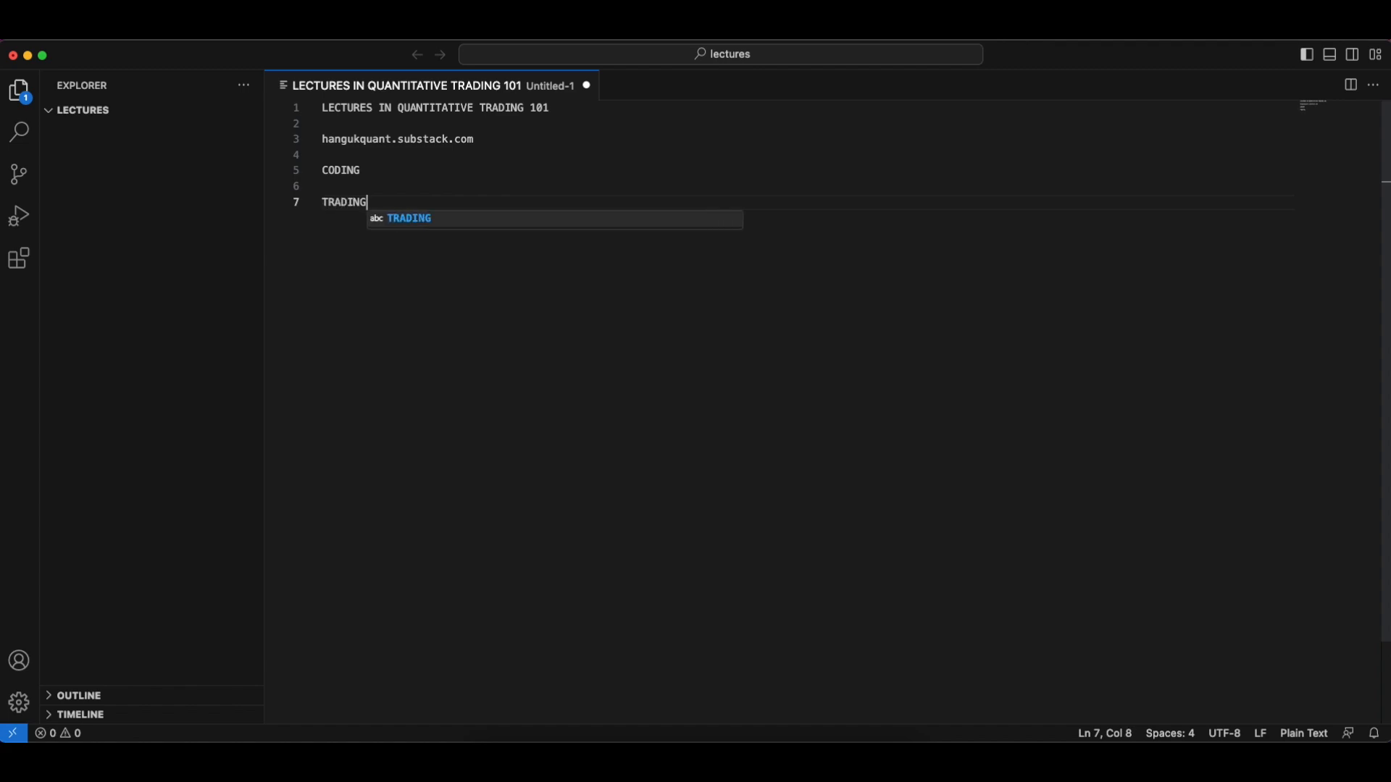
key(Escape)
key(Up)
key(Up)
key(Return)
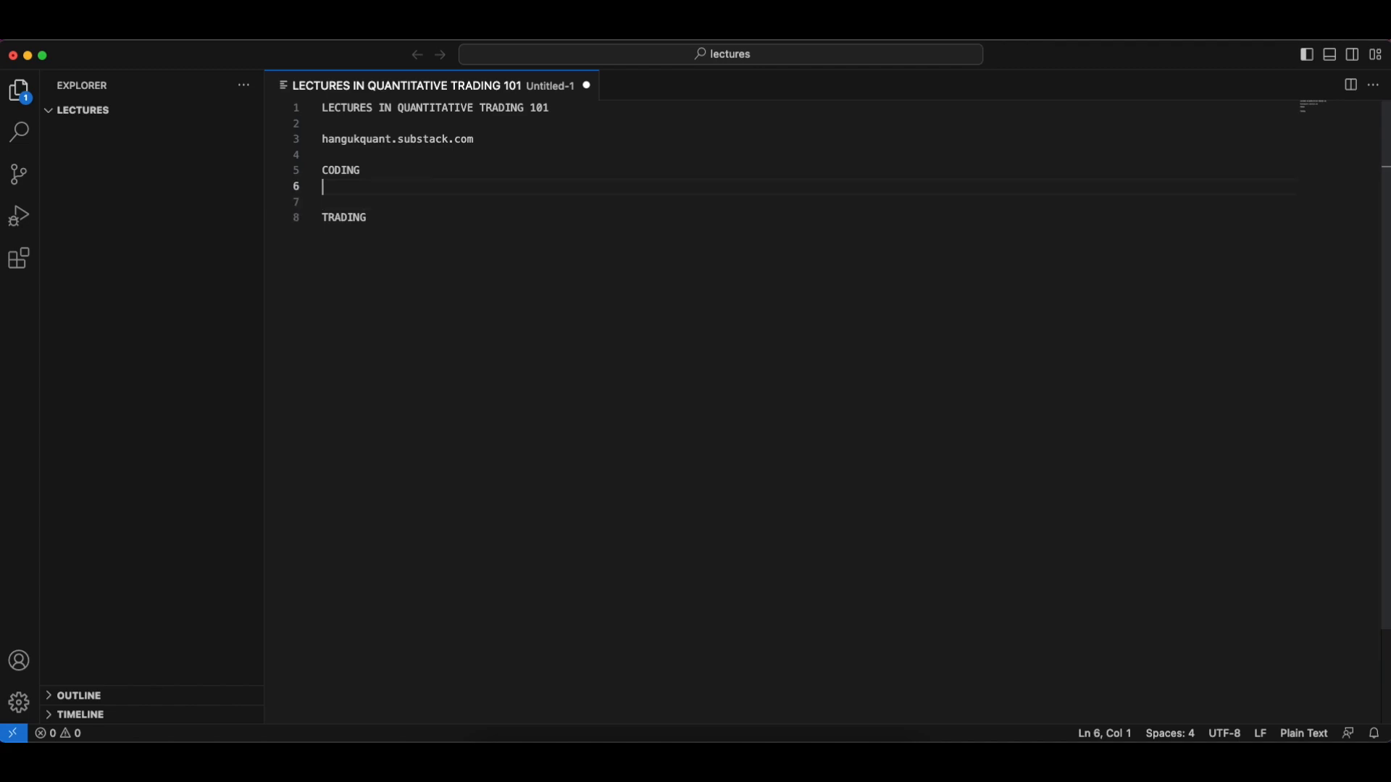
text(Program)
text(ming in Python)
key(Return)
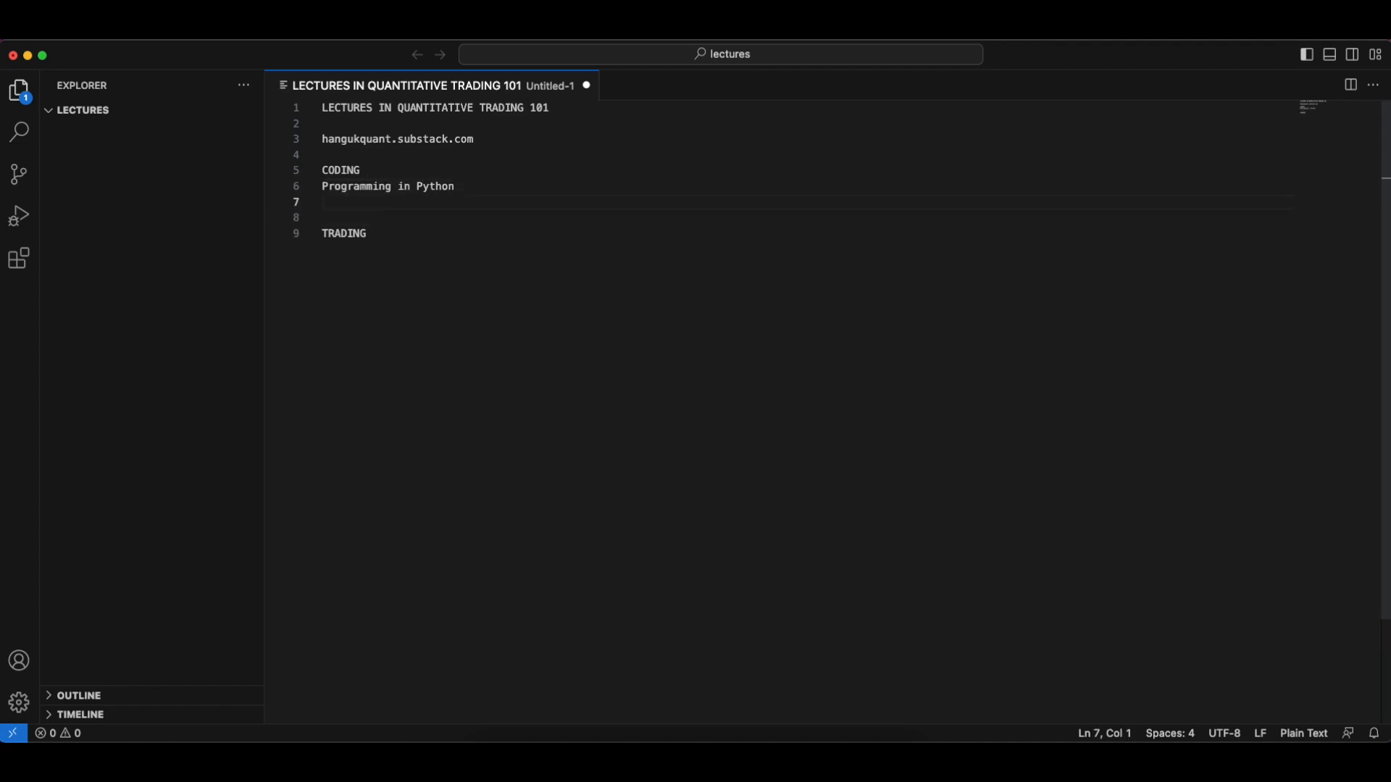
text(Some advanced )
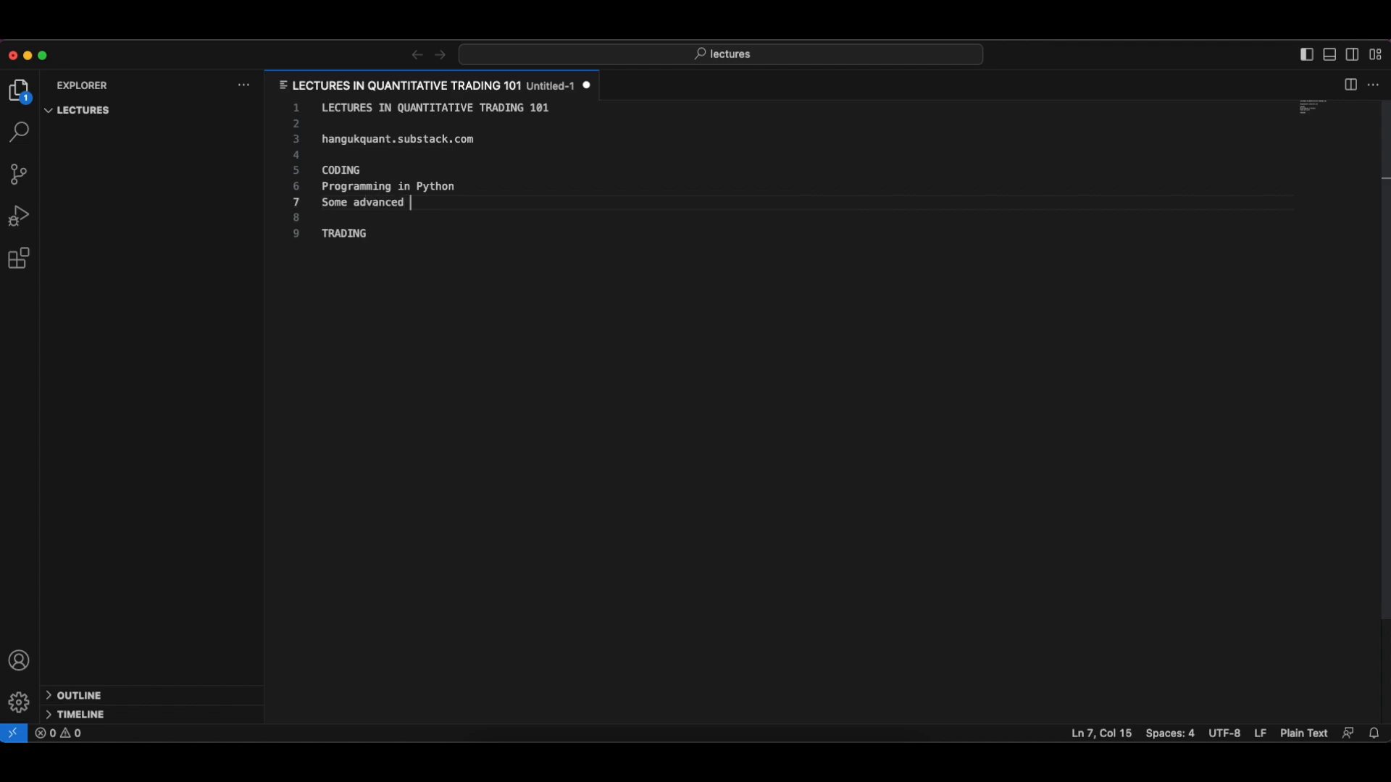
text(Python)
Write the TRADING heading with quant basics and Risk management topics beneath it
key(Down)
key(Down)
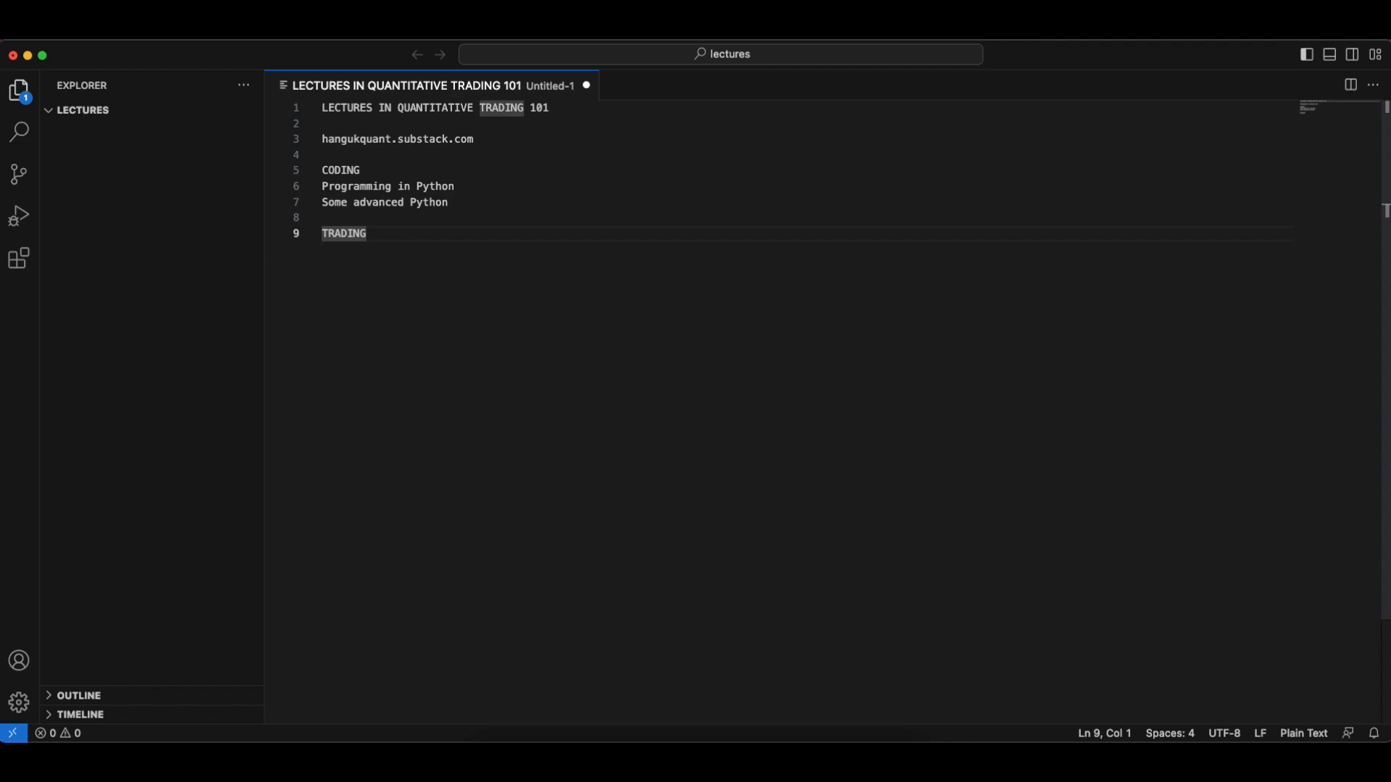
key(End)
key(Return)
text(Basics o)
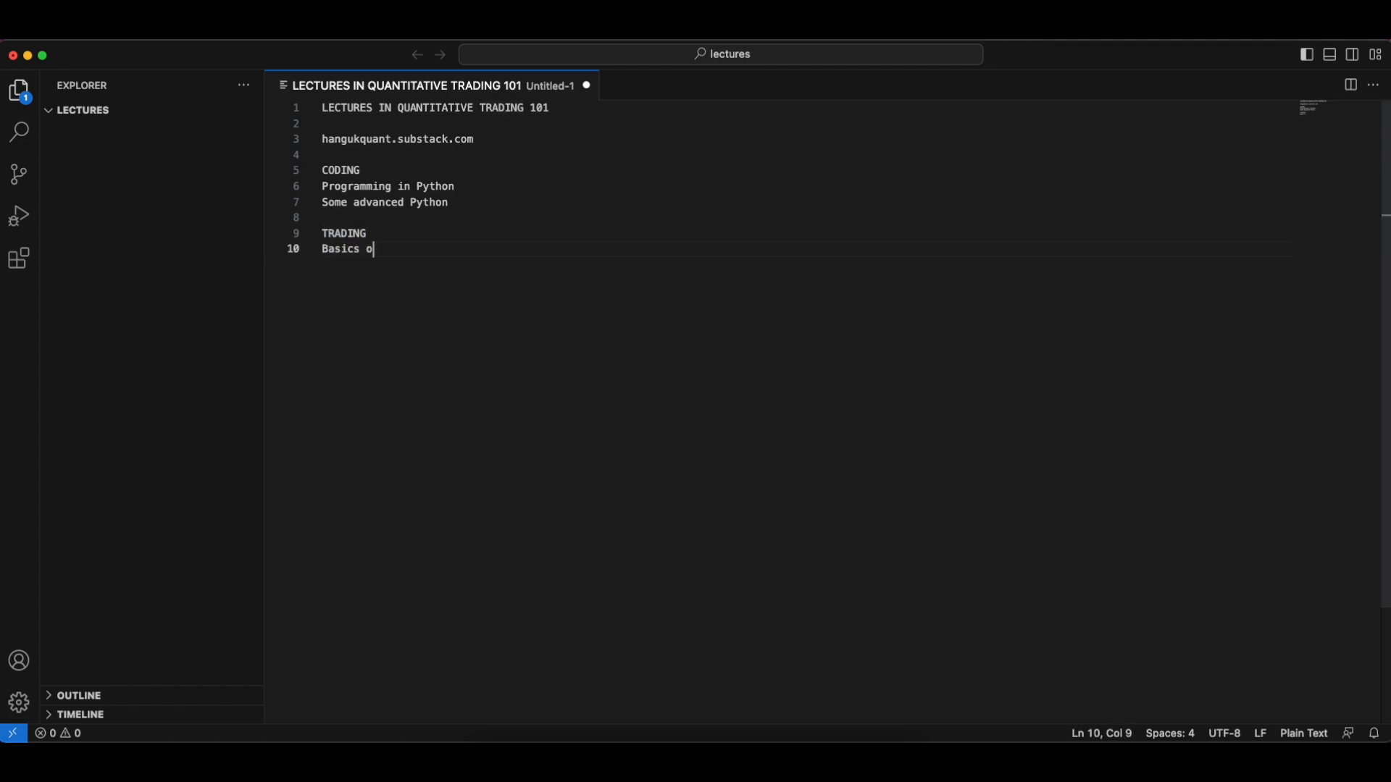
text(f Quant Trading and)
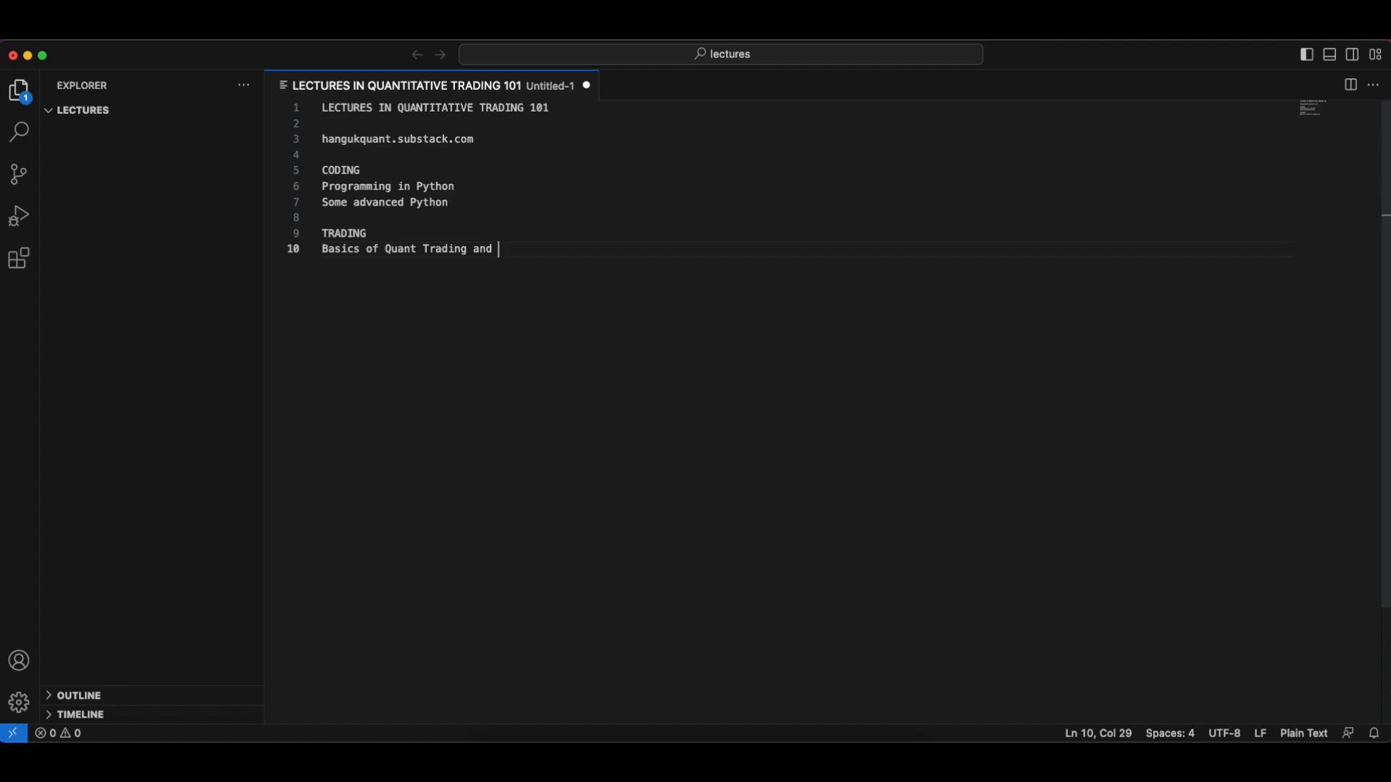
key(BackSpace)
key(BackSpace)
key(BackSpace)
key(Return)
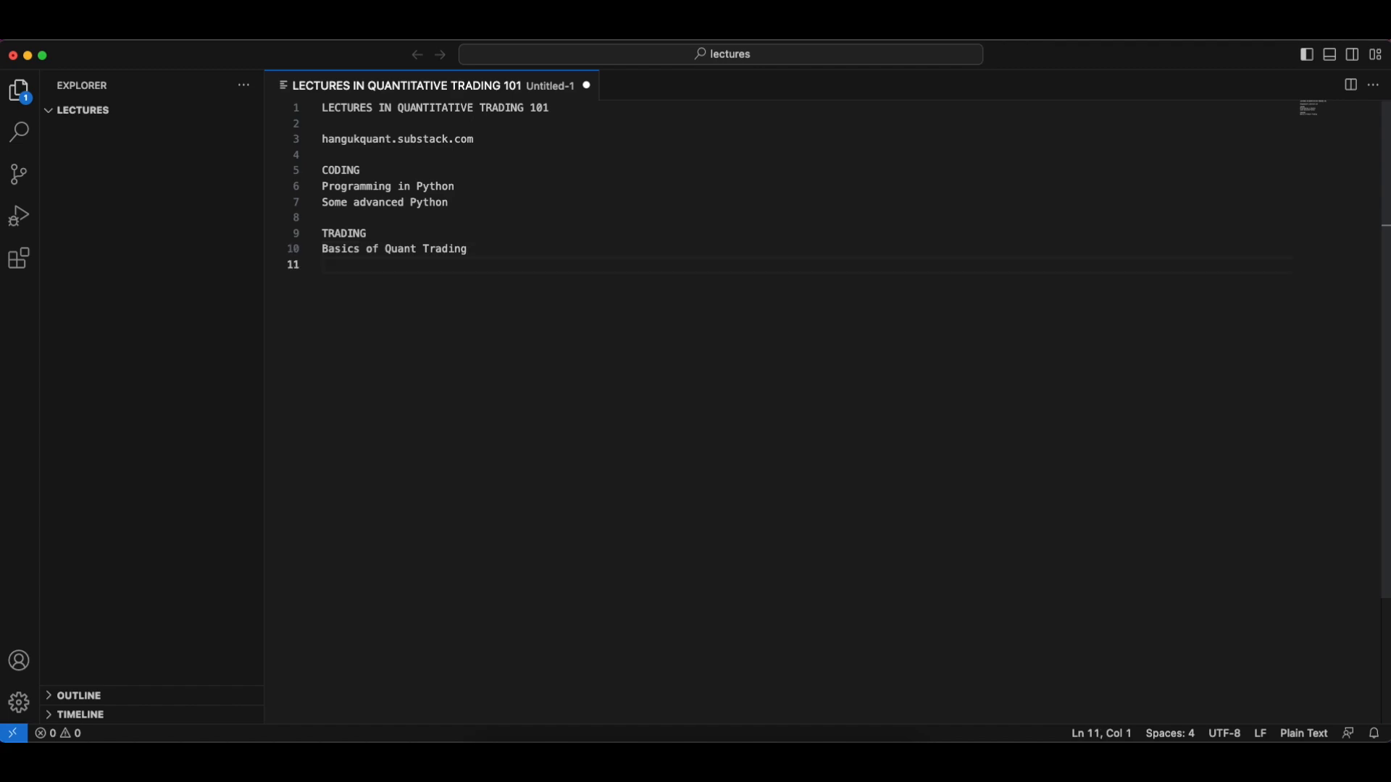
text(Risk management)
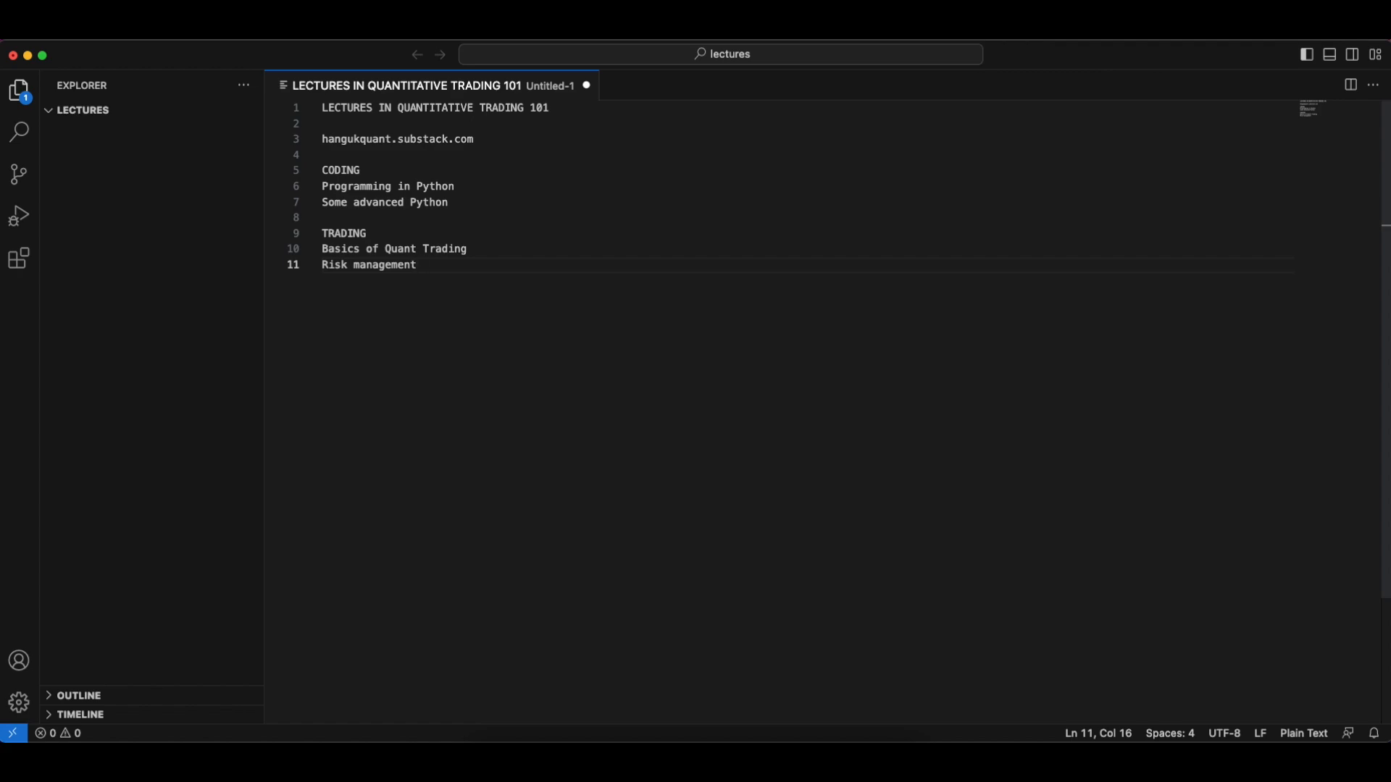
Add a 'Previous Udemy Course:' heading and switch over to the browser
key(Return)
key(Return)
text(Previ)
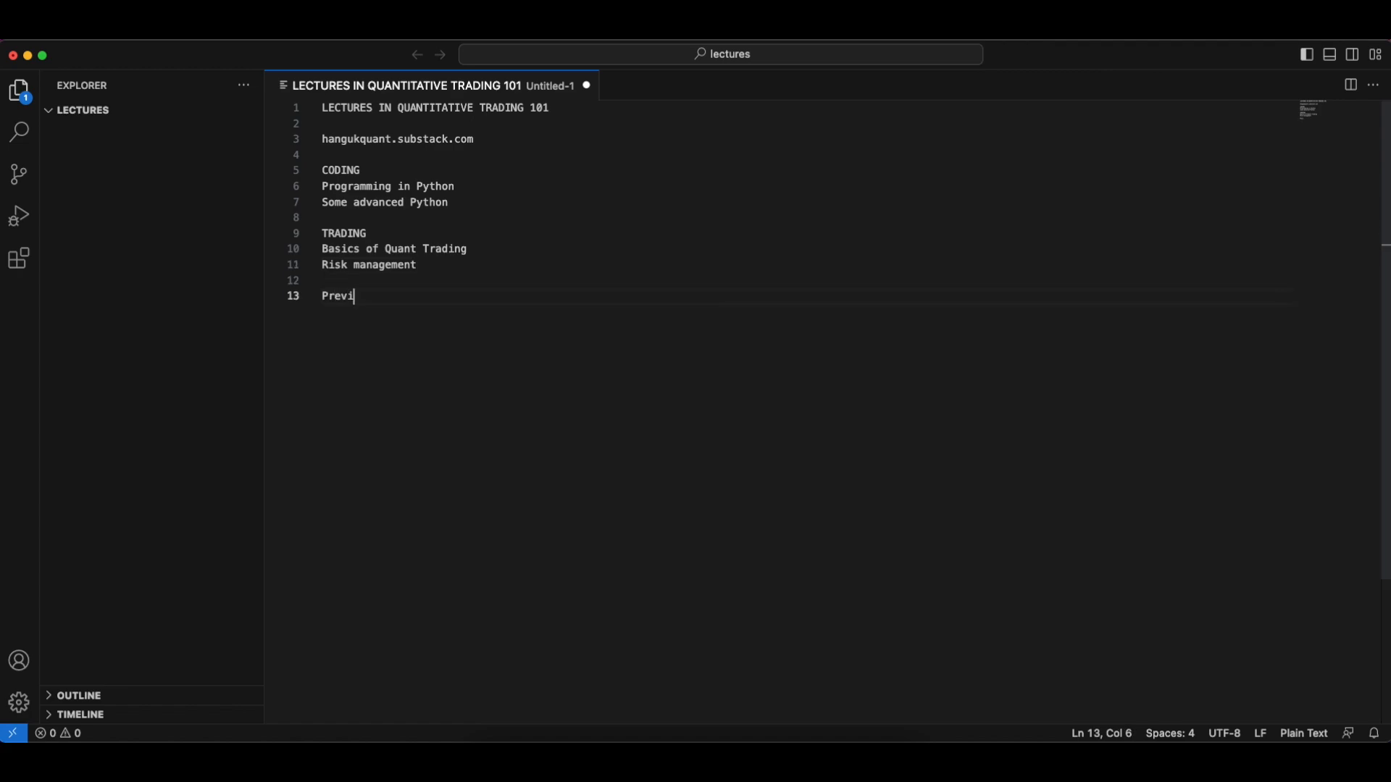
text(ous Udemy:Course:)
key(Return)
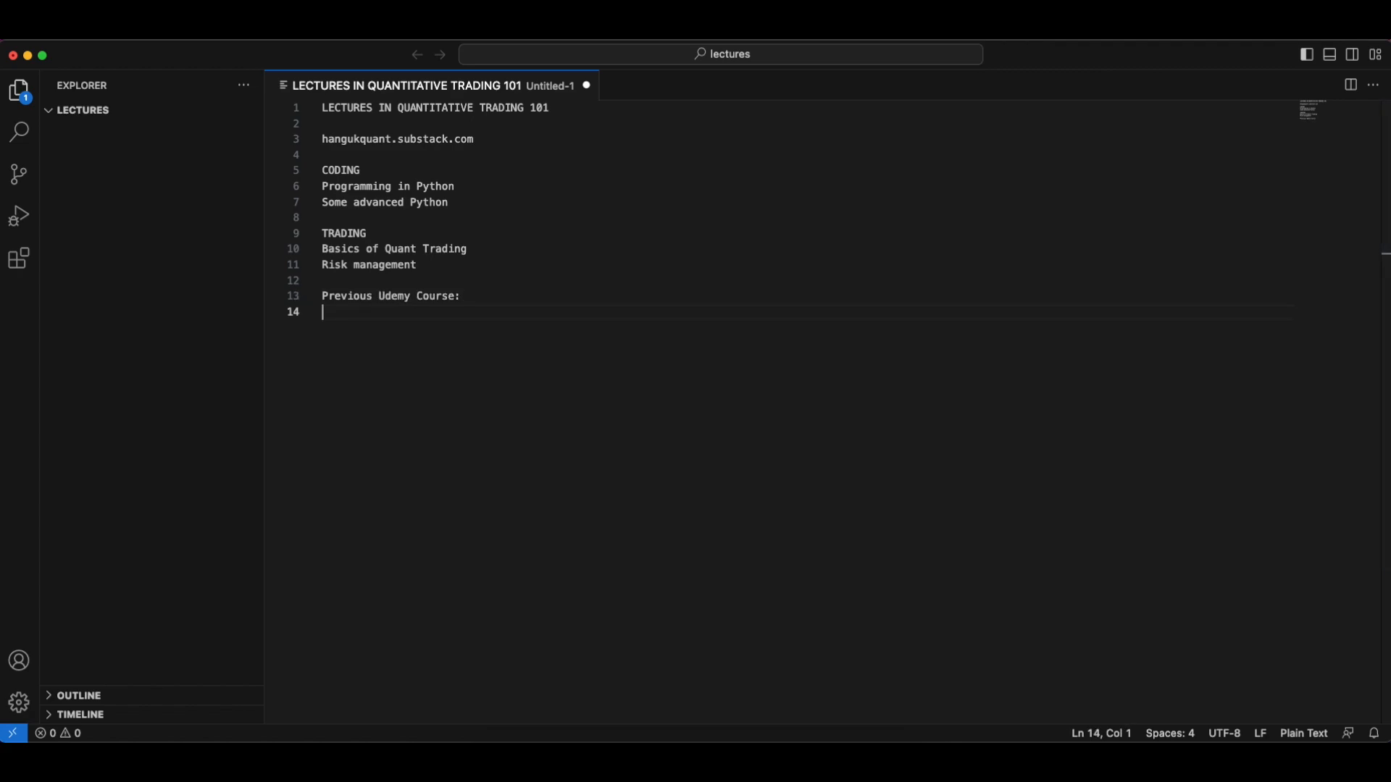
key(super+Tab)
drag(1290, 162, 350, 59)
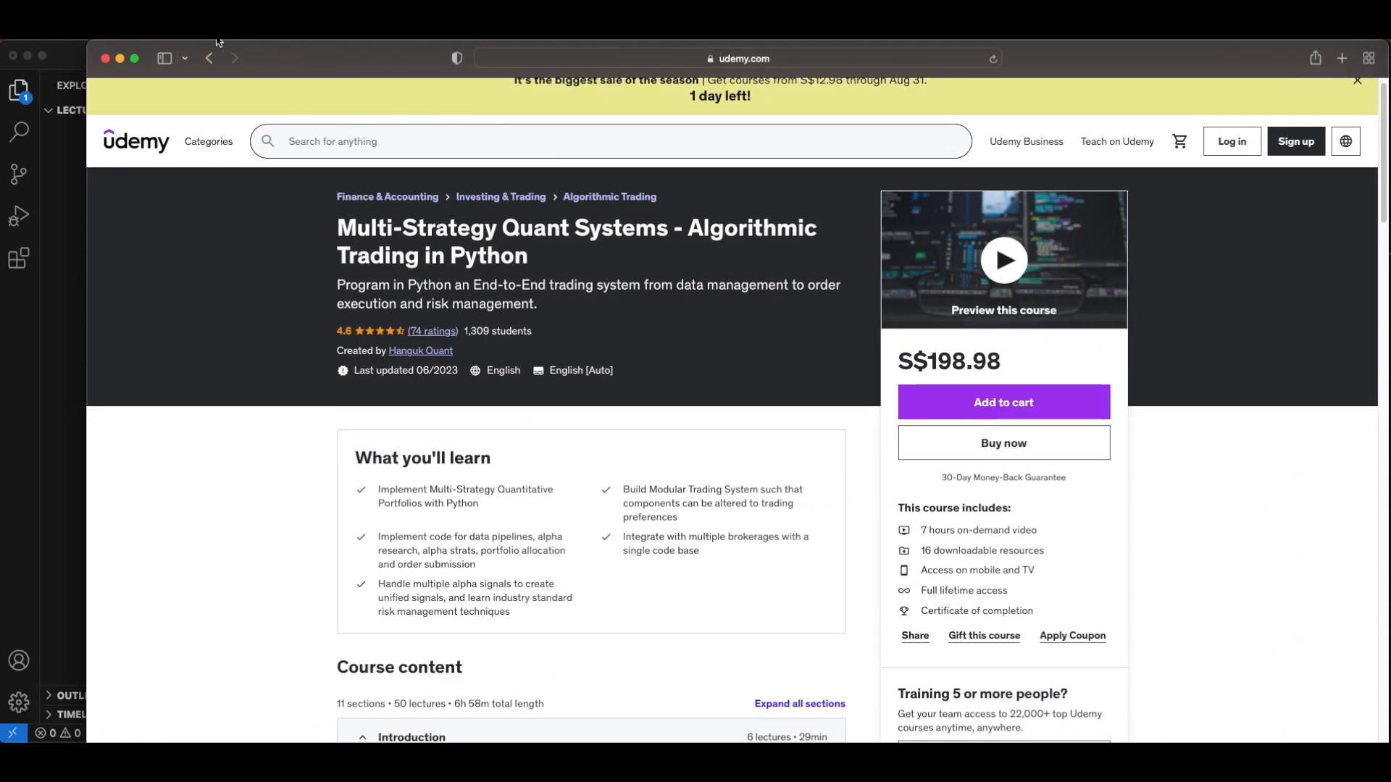
drag(293, 58, 169, 58)
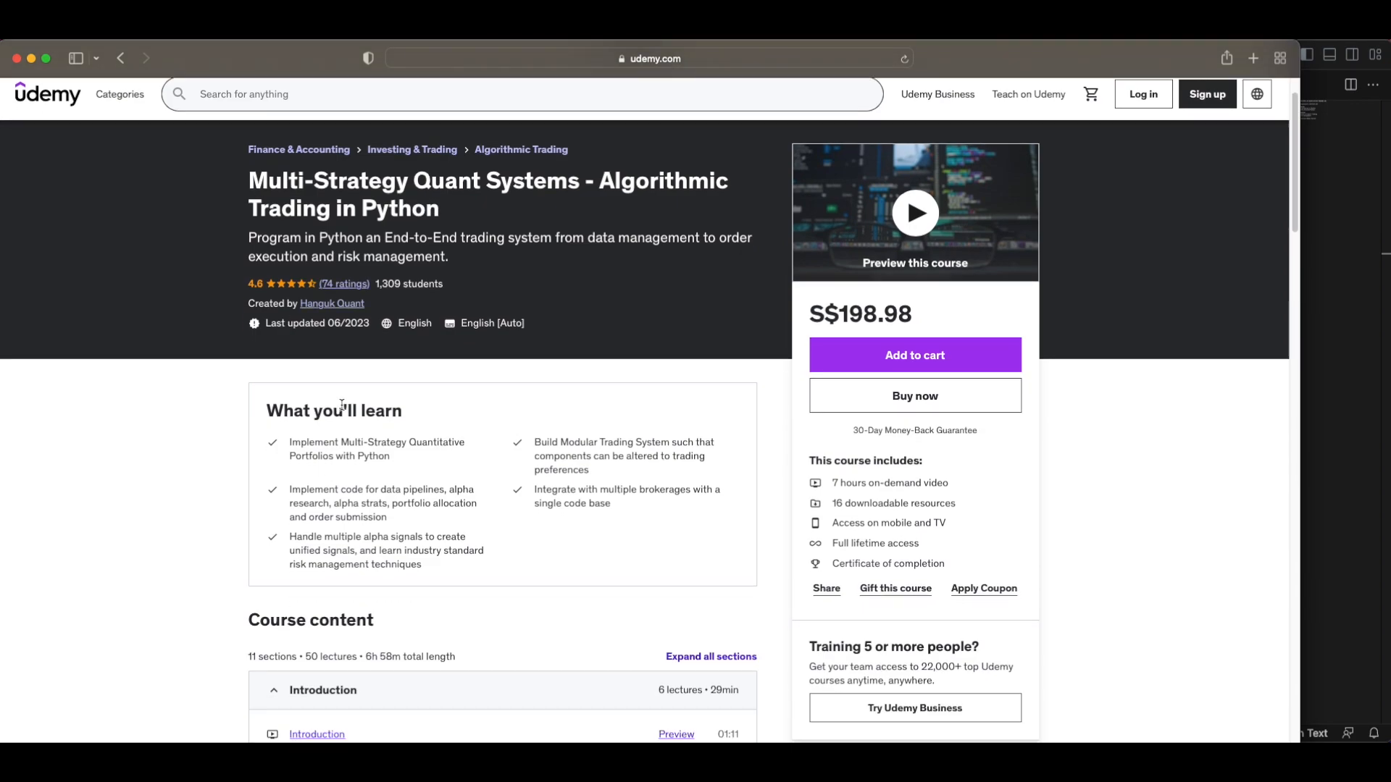
scroll(355, 394, down, 15)
scroll(356, 394, up, 15)
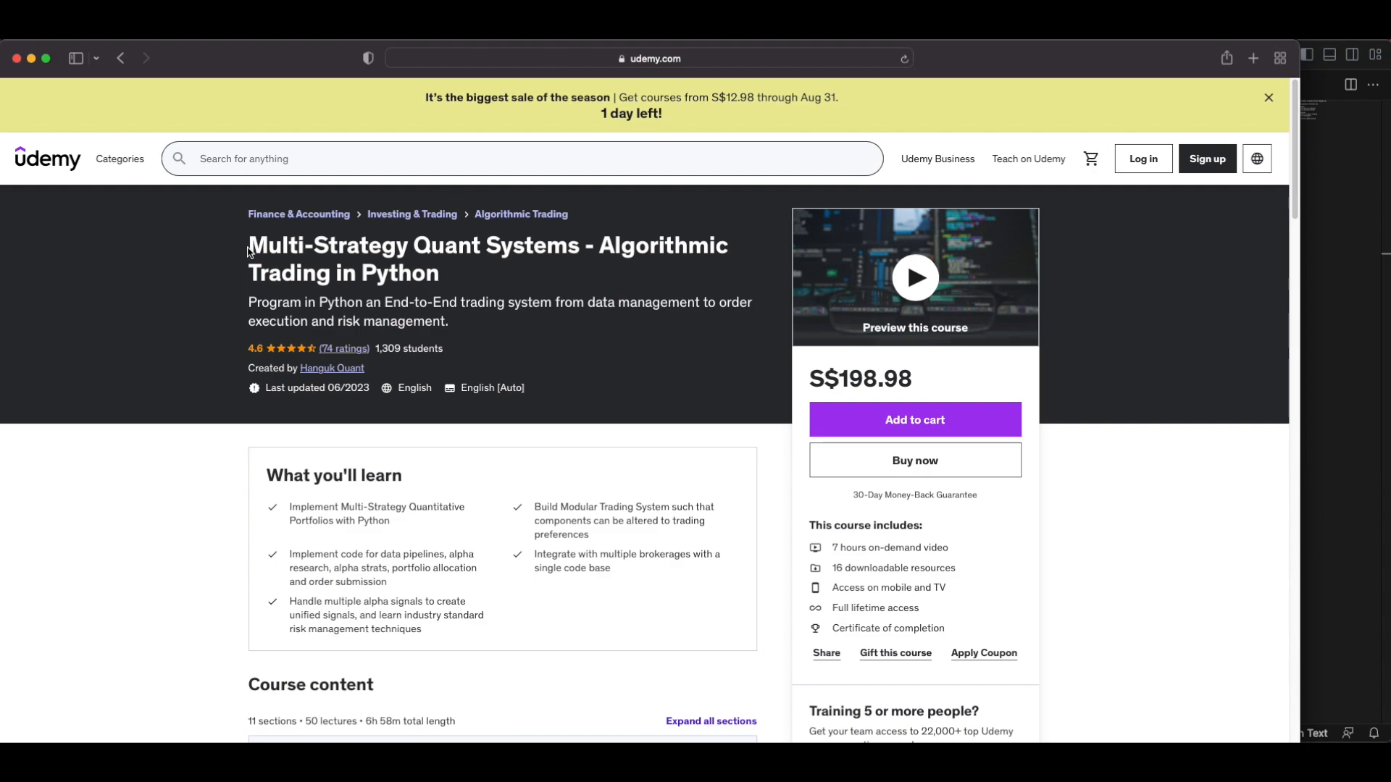
key(super+m)
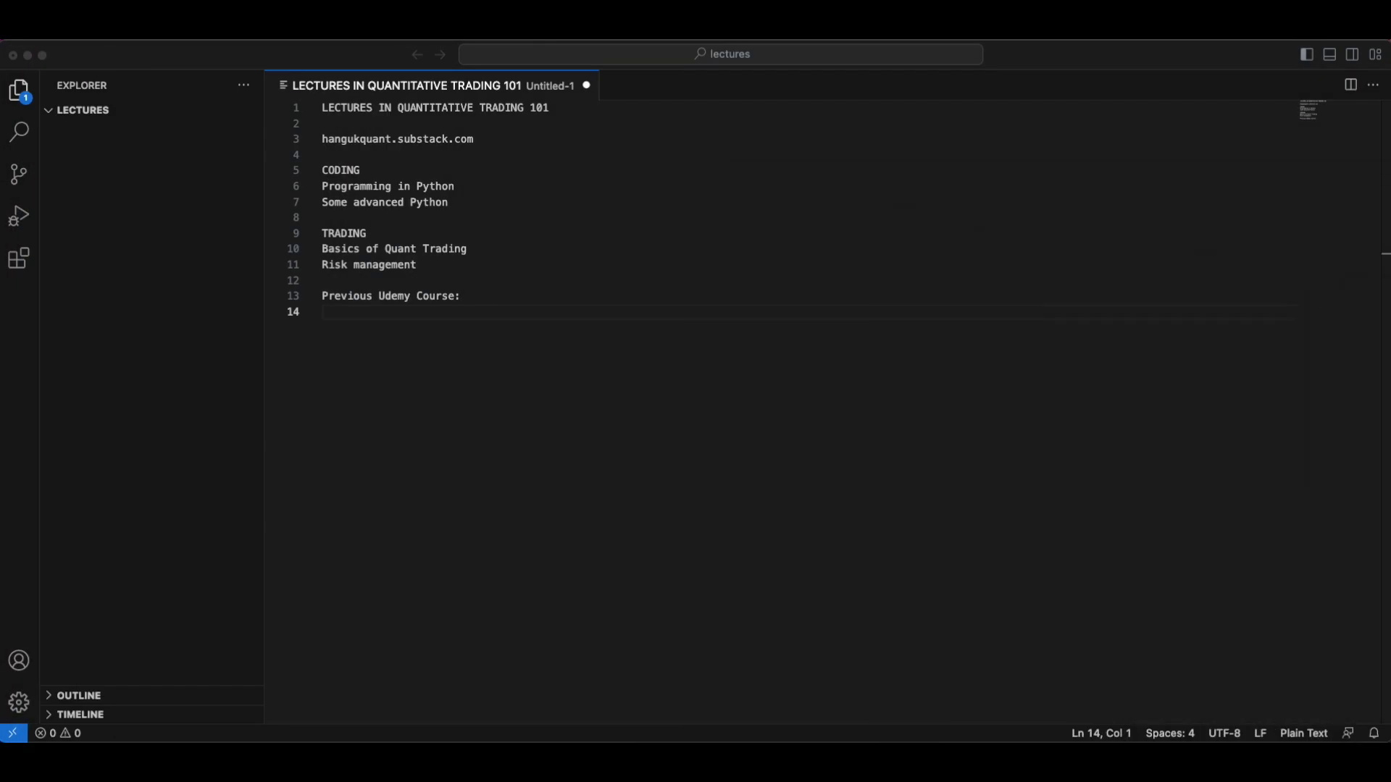
List the previous course's steps as >> points: getting data, strategies and the rest
click(416, 330)
text(focu)
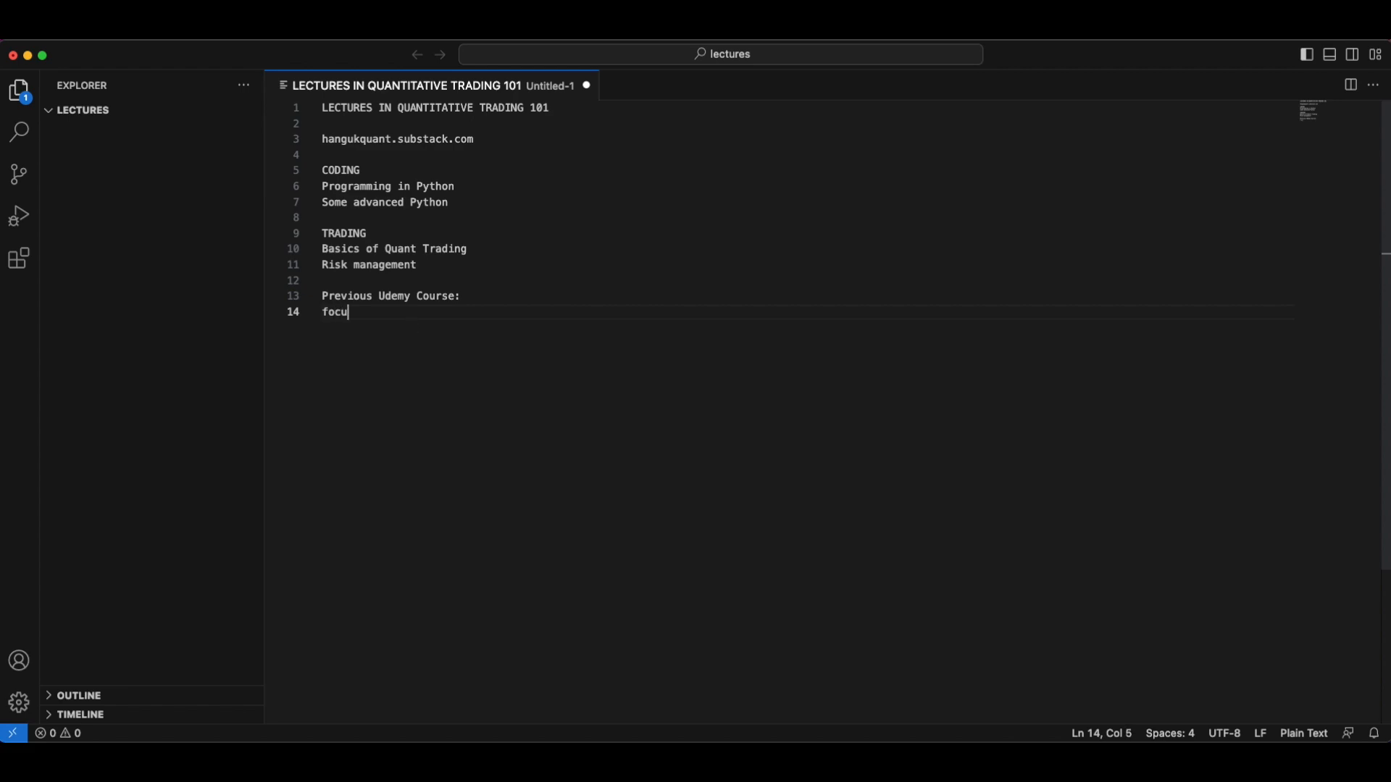
text(s was on bu)
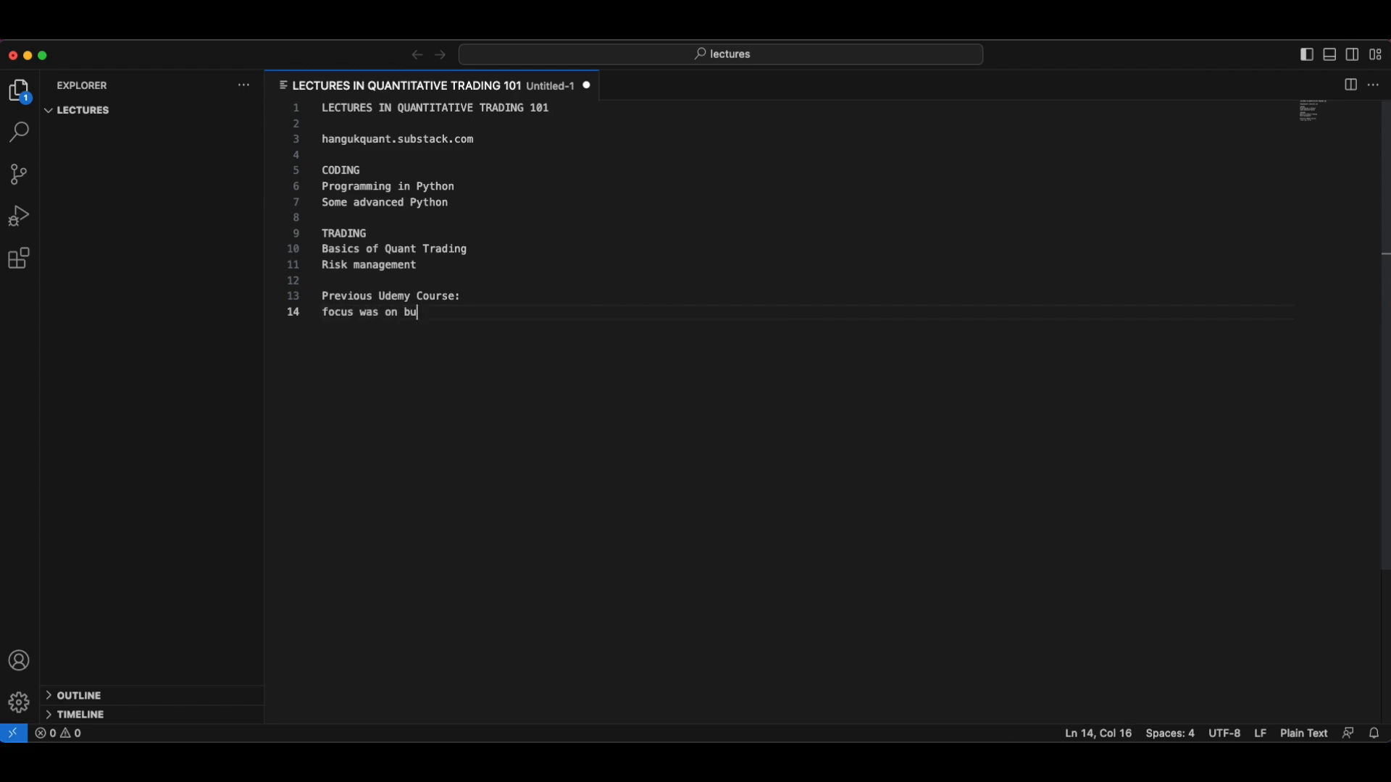
text(ilding an end-to-end syste)
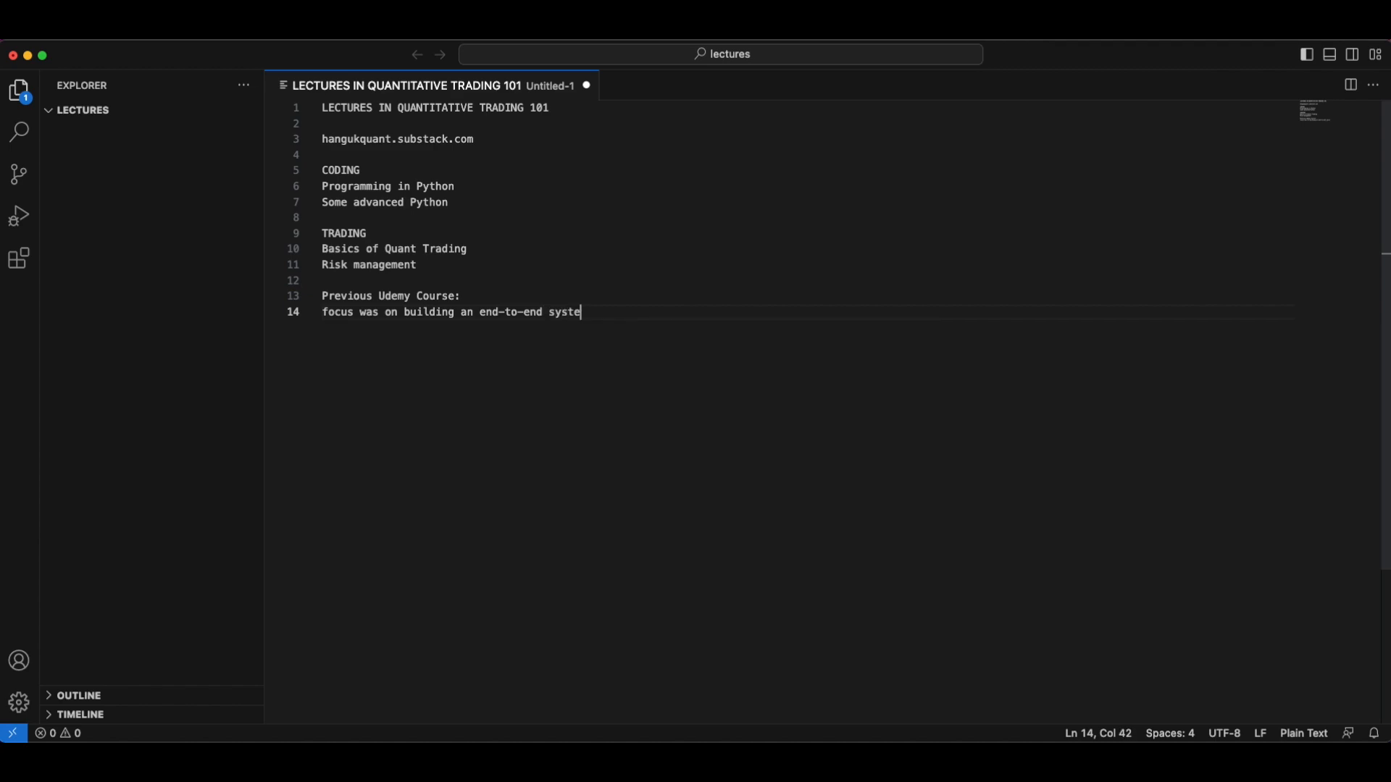
text(m for trading)
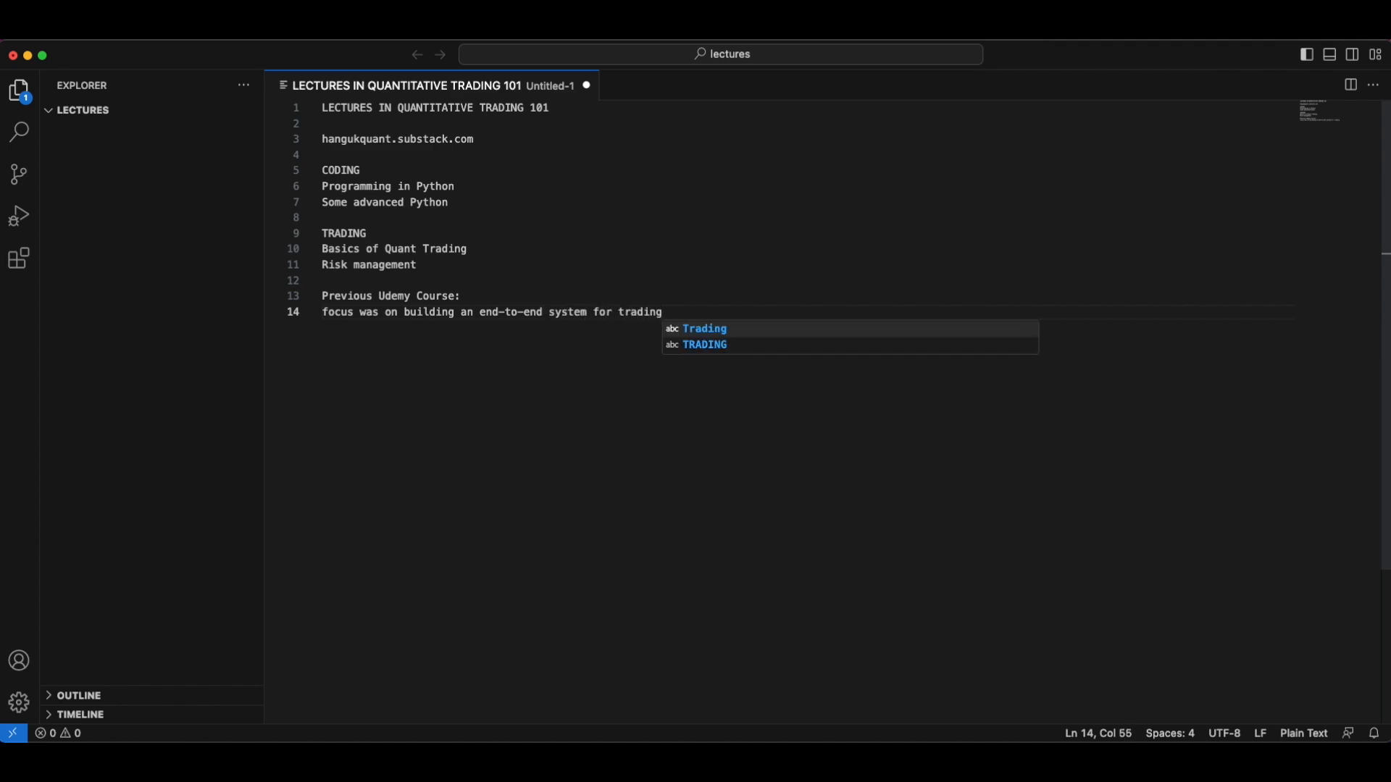
key(Return)
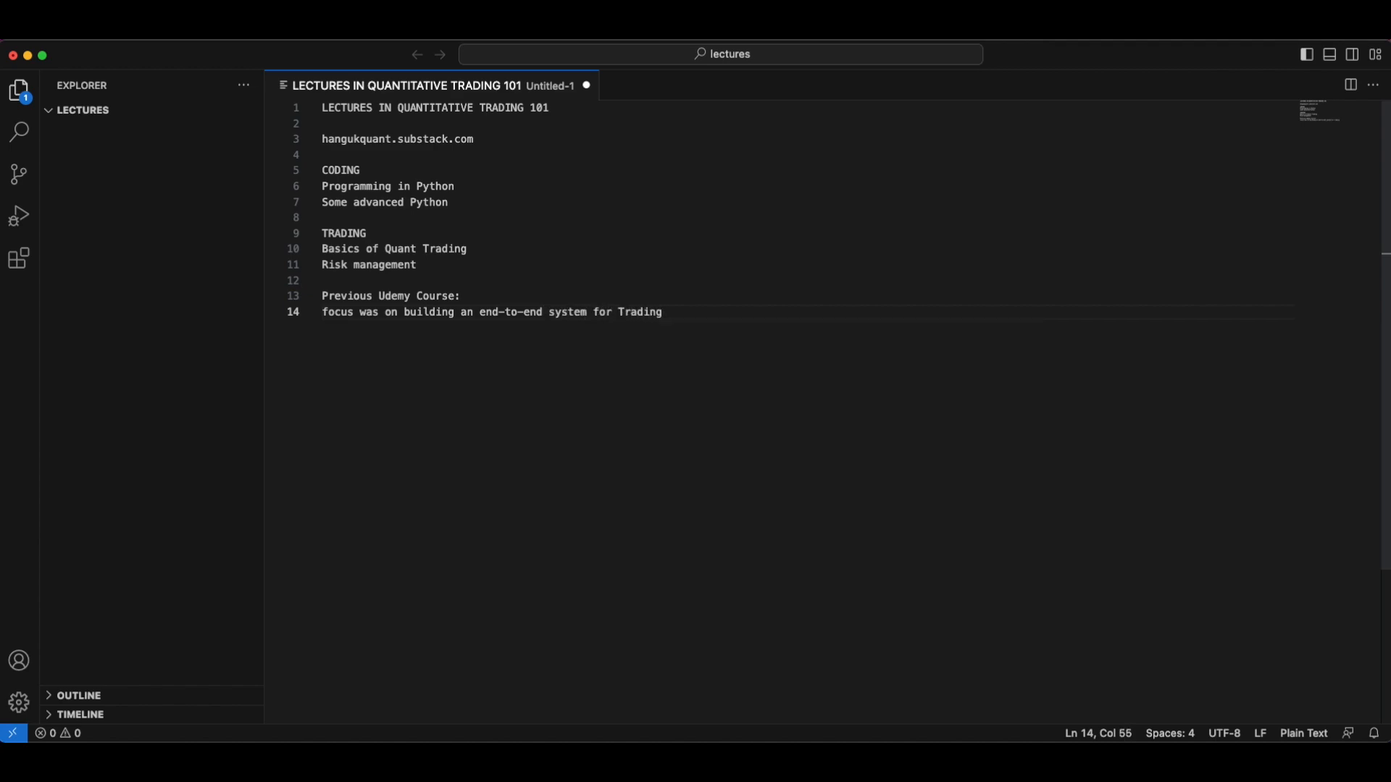
key(Return)
text(>> getting data)
key(Return)
text(>> )
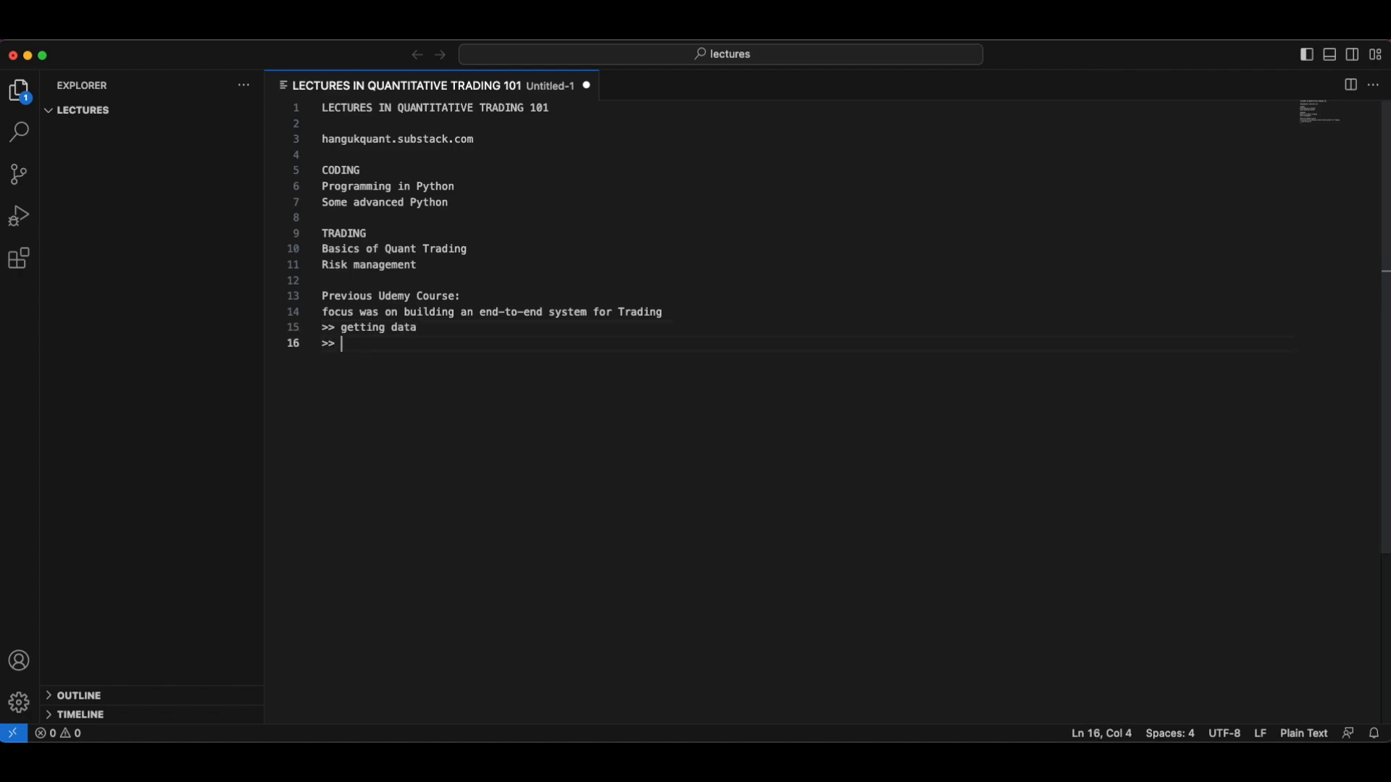
text(implement strategies (multiple)
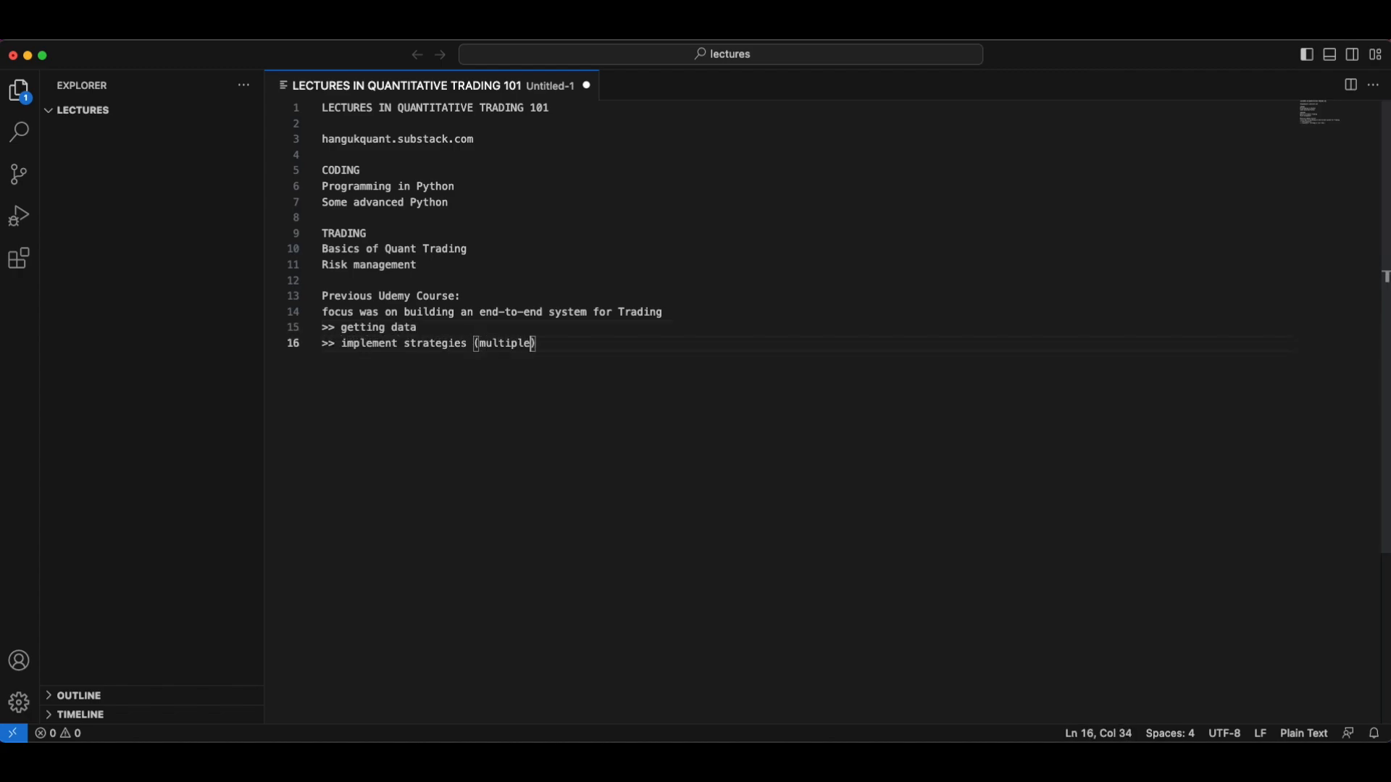
key(End)
key(Return)
text(>> combine di)
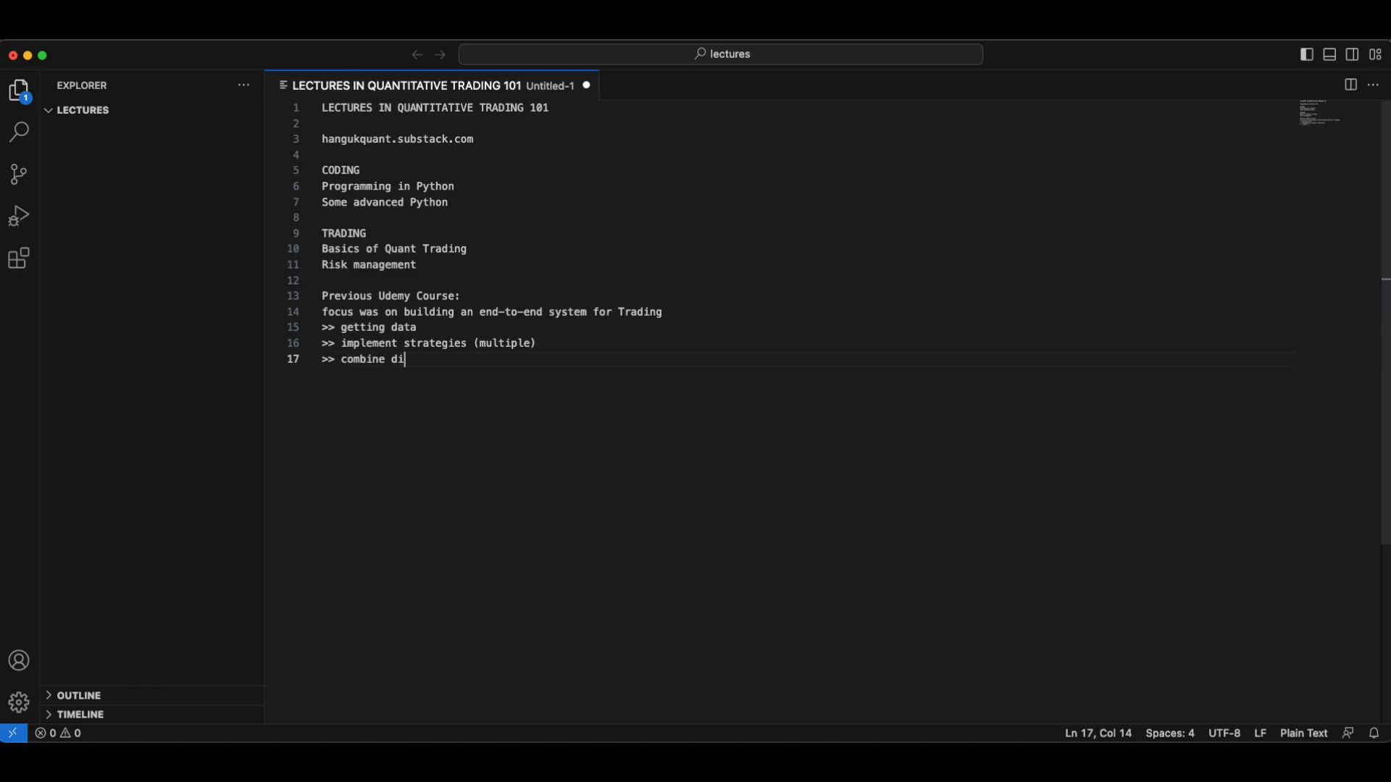
text(fferent strategies)
key(Return)
text(>> )
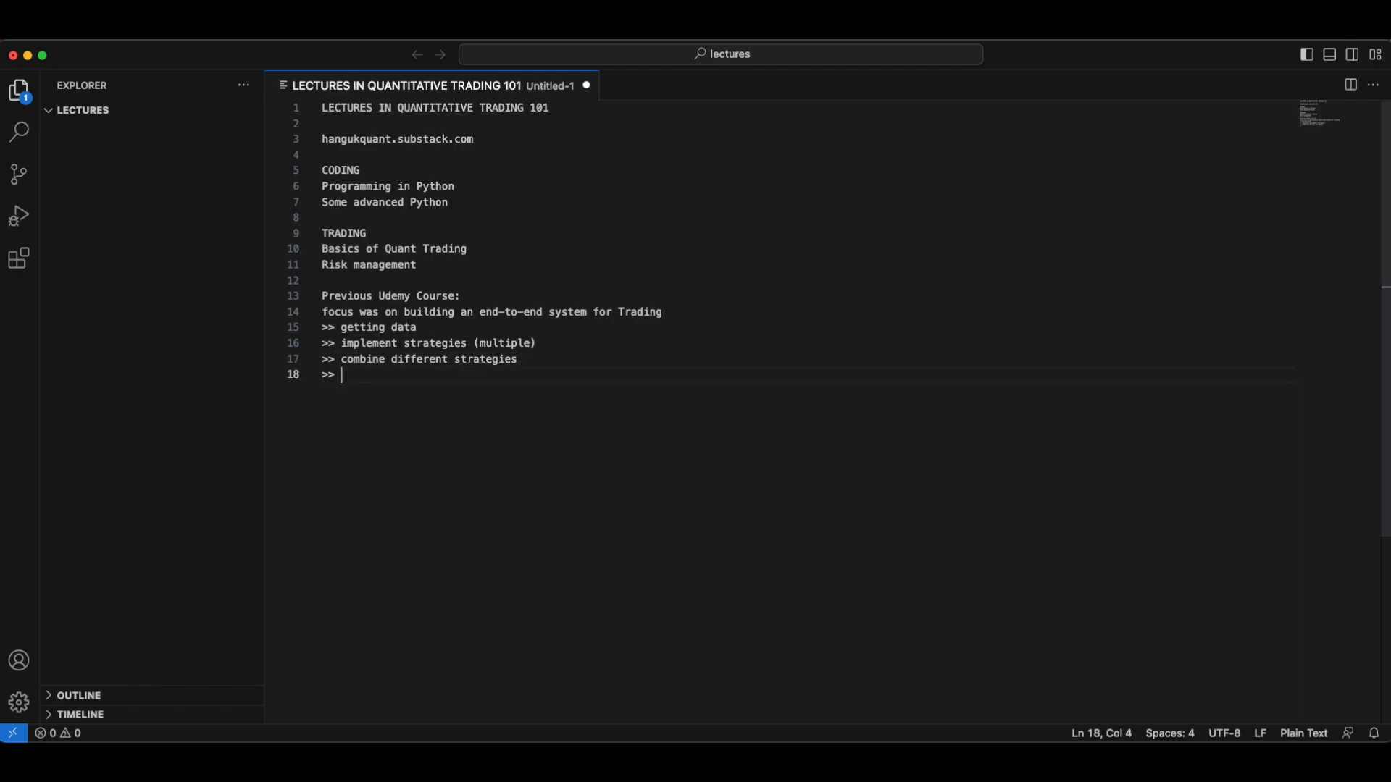
text(submit)
text( orders through )
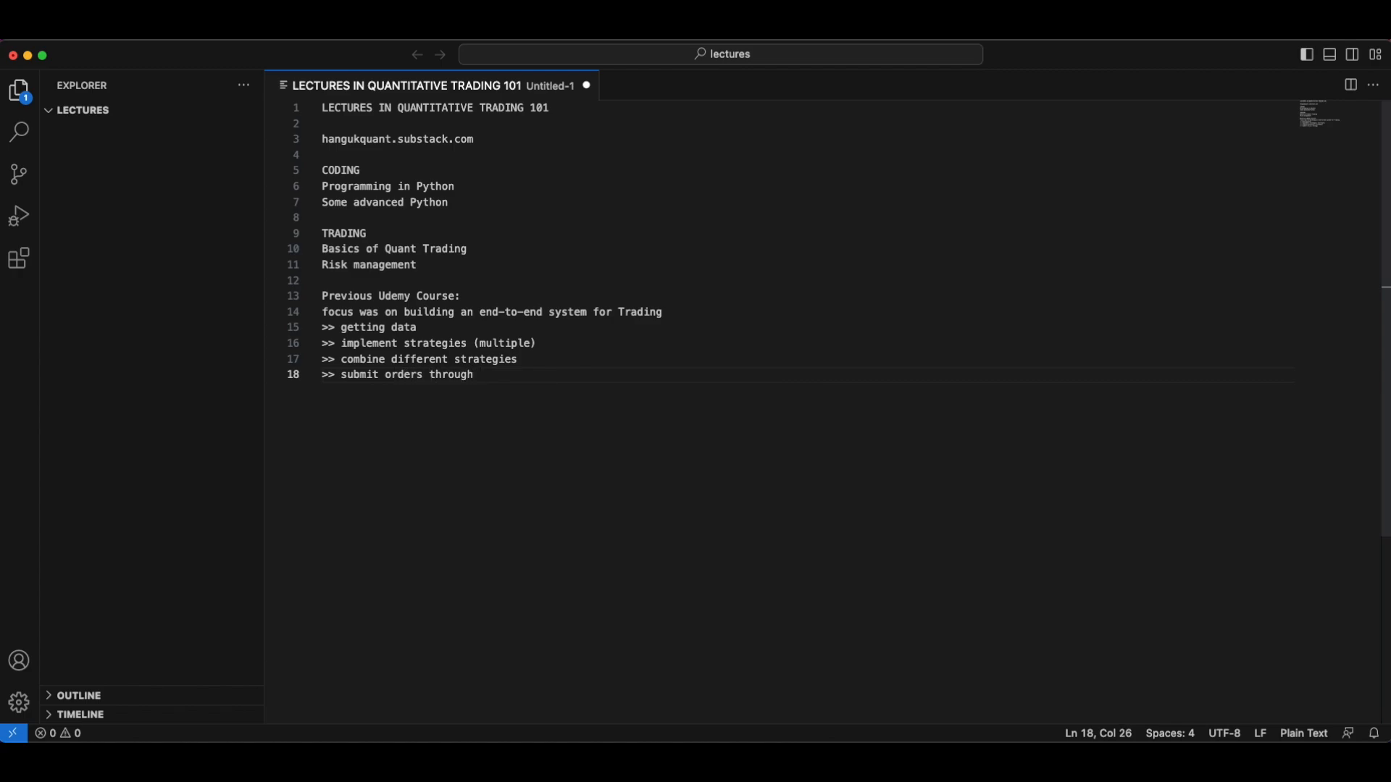
text(autoamted API)
text( execution)
Correct the 'autoamted' typo to 'automated' and leave blank lines after the last point
key(Home)
key(Right)
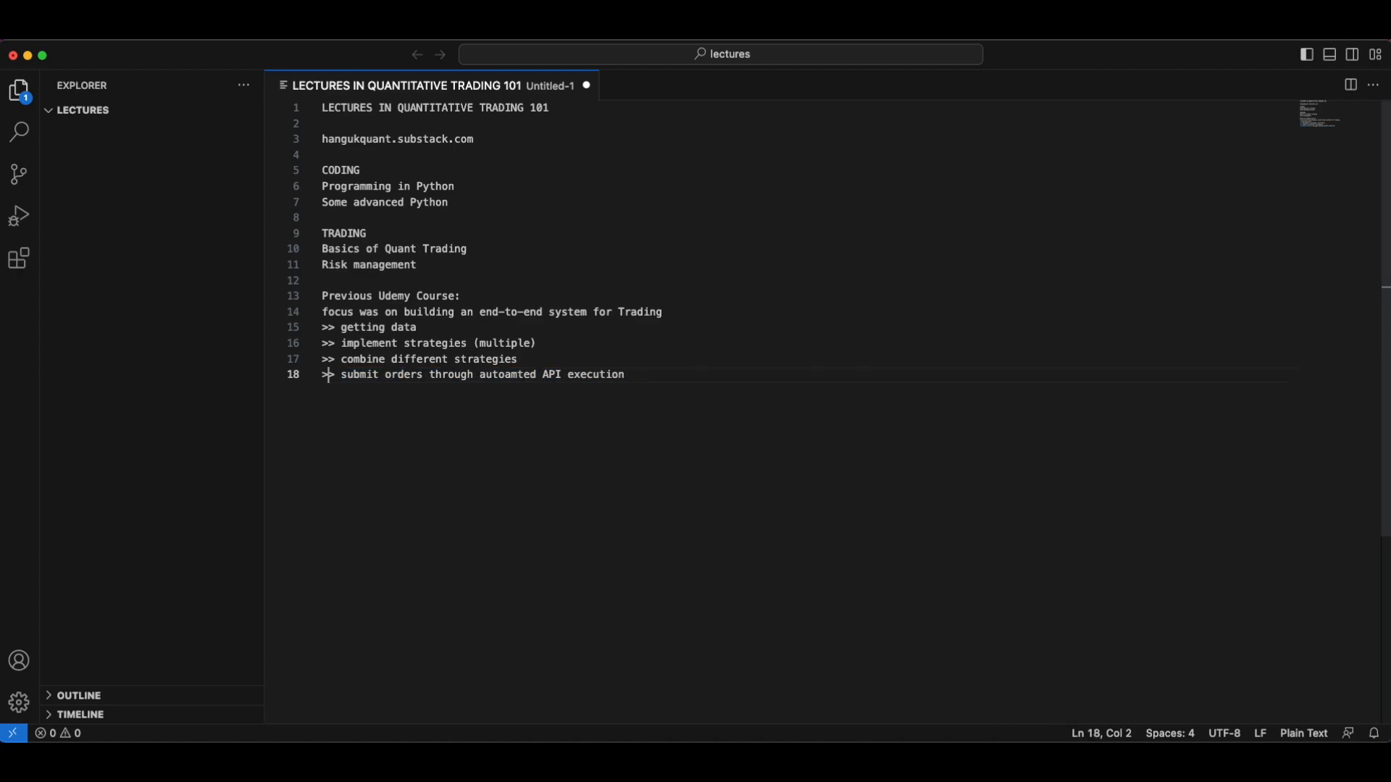
key(alt+shift+Right)
key(alt+shift+Right)
key(alt+shift+Right)
key(alt+shift+Right)
key(Right)
key(ctrl+d)
text(automated)
key(End)
key(Return)
key(Return)
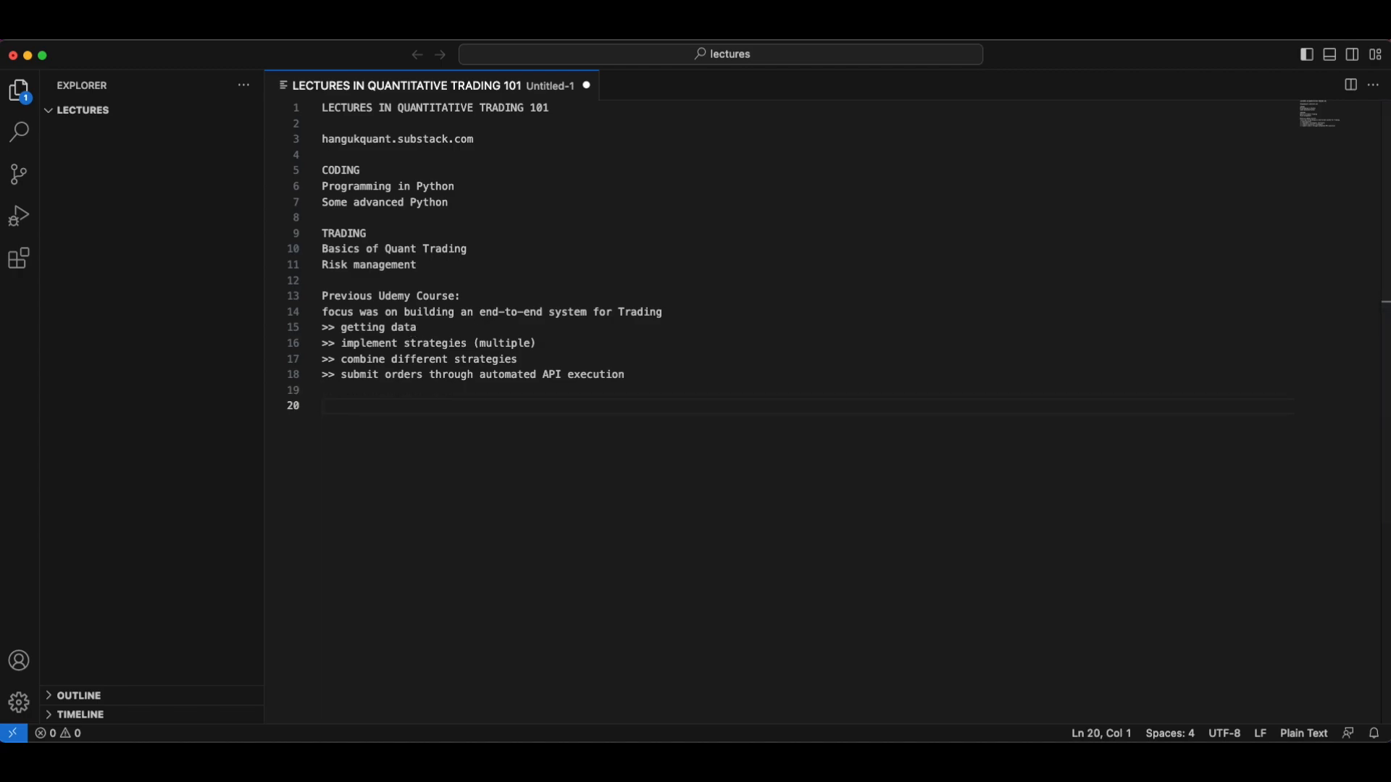
Paste the Udemy course URL in parentheses on its own line below 'Previous Udemy Course:'
key(super+Tab)
click(515, 296)
text(())
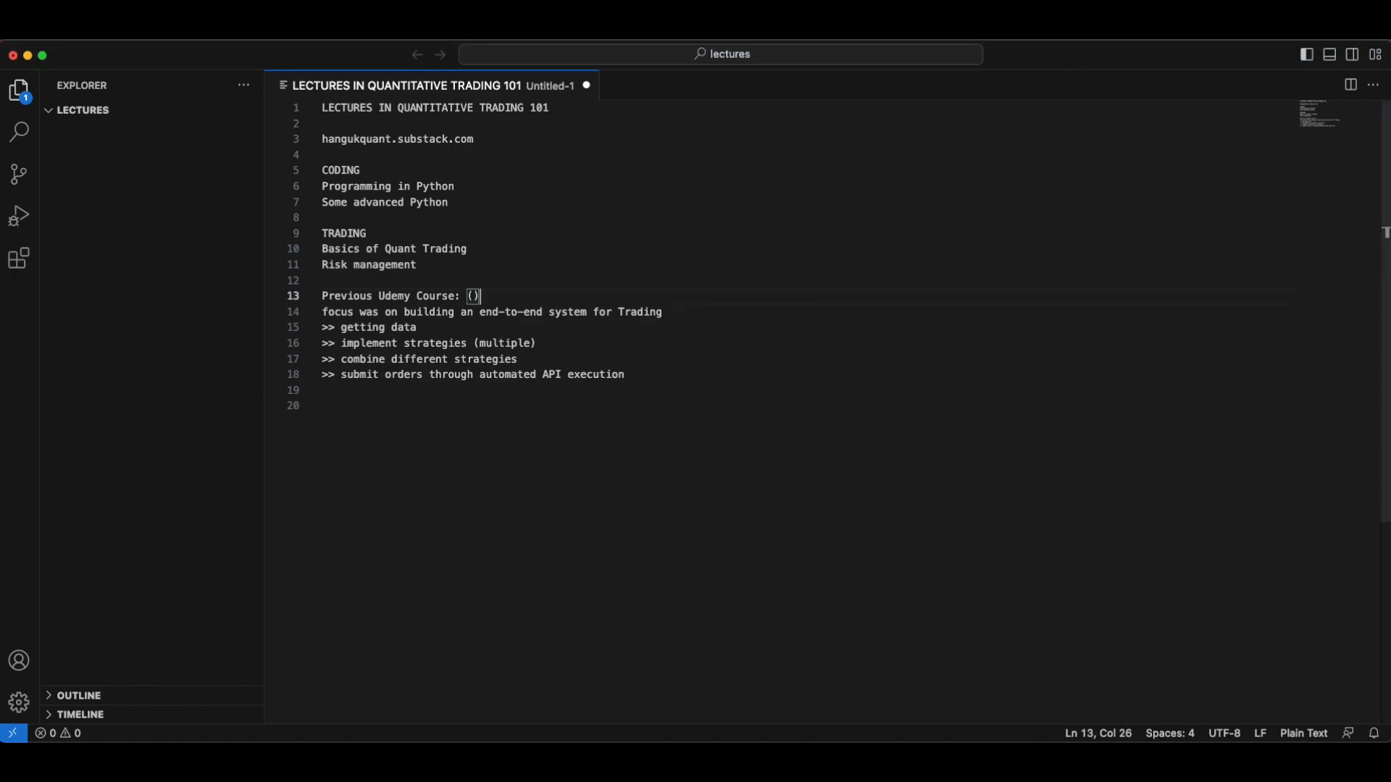
text(https://www.udemy.com/course/multi-strategy-quant-systems-from-scratch-with-python-code/)
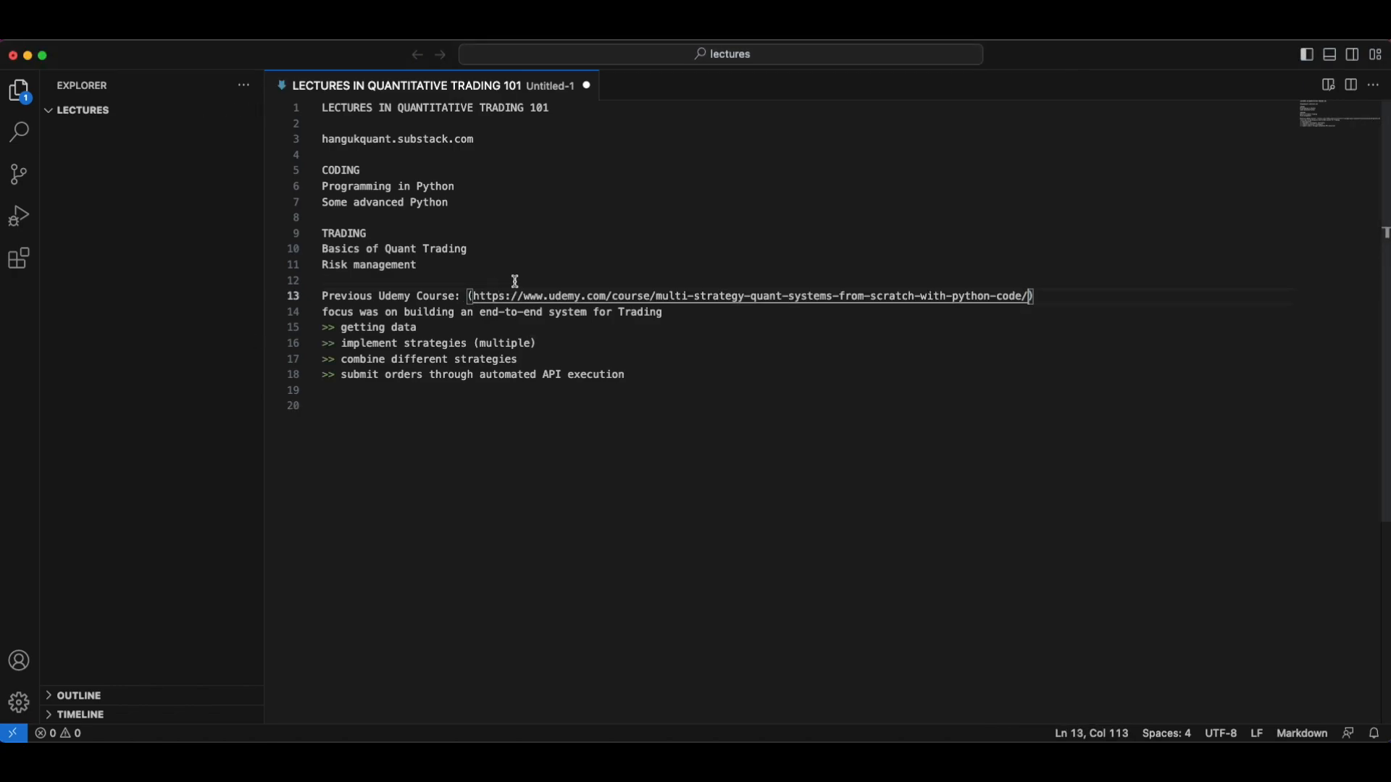
click(467, 296)
key(Return)
key(Down)
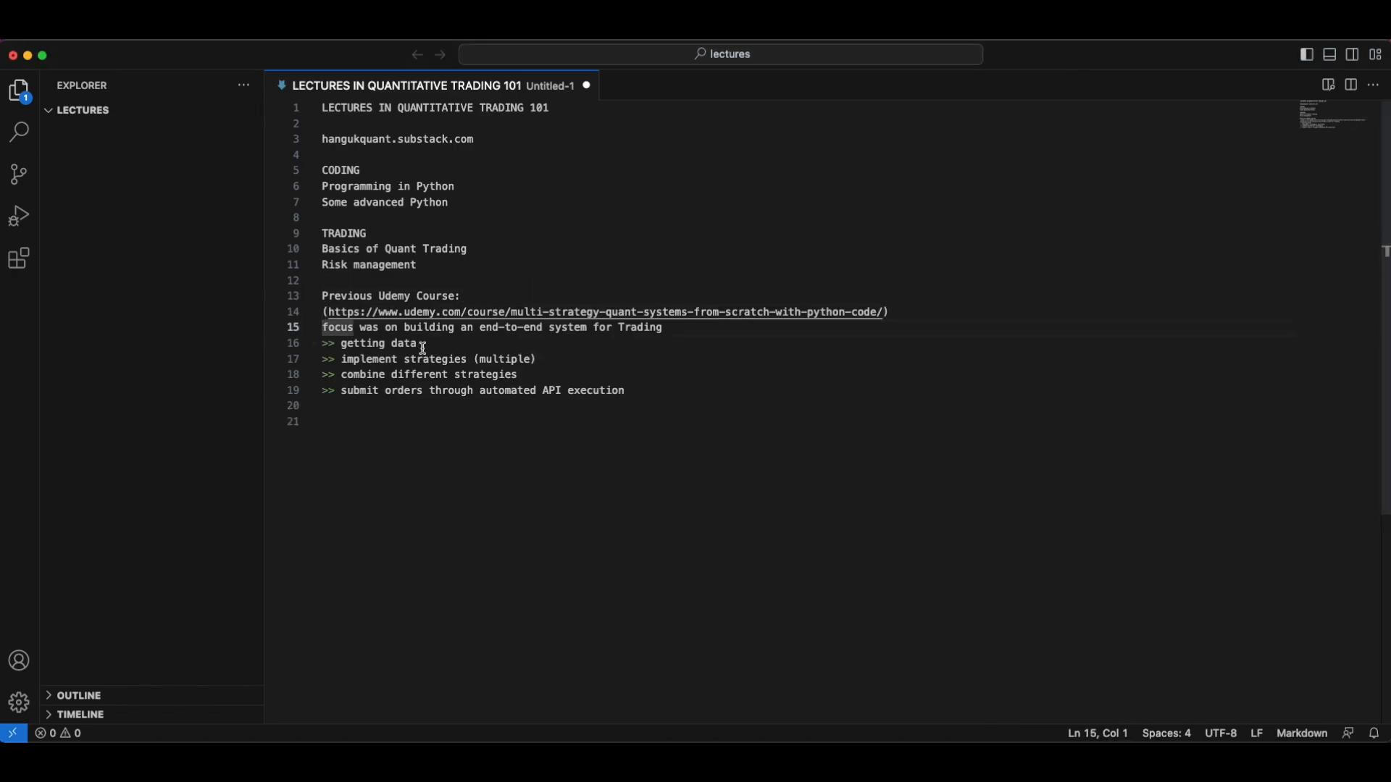
key(super+Down)
click(658, 418)
text(Difference)
Start the Difference list with points contrasting implementing and combining strategies
key(Return)
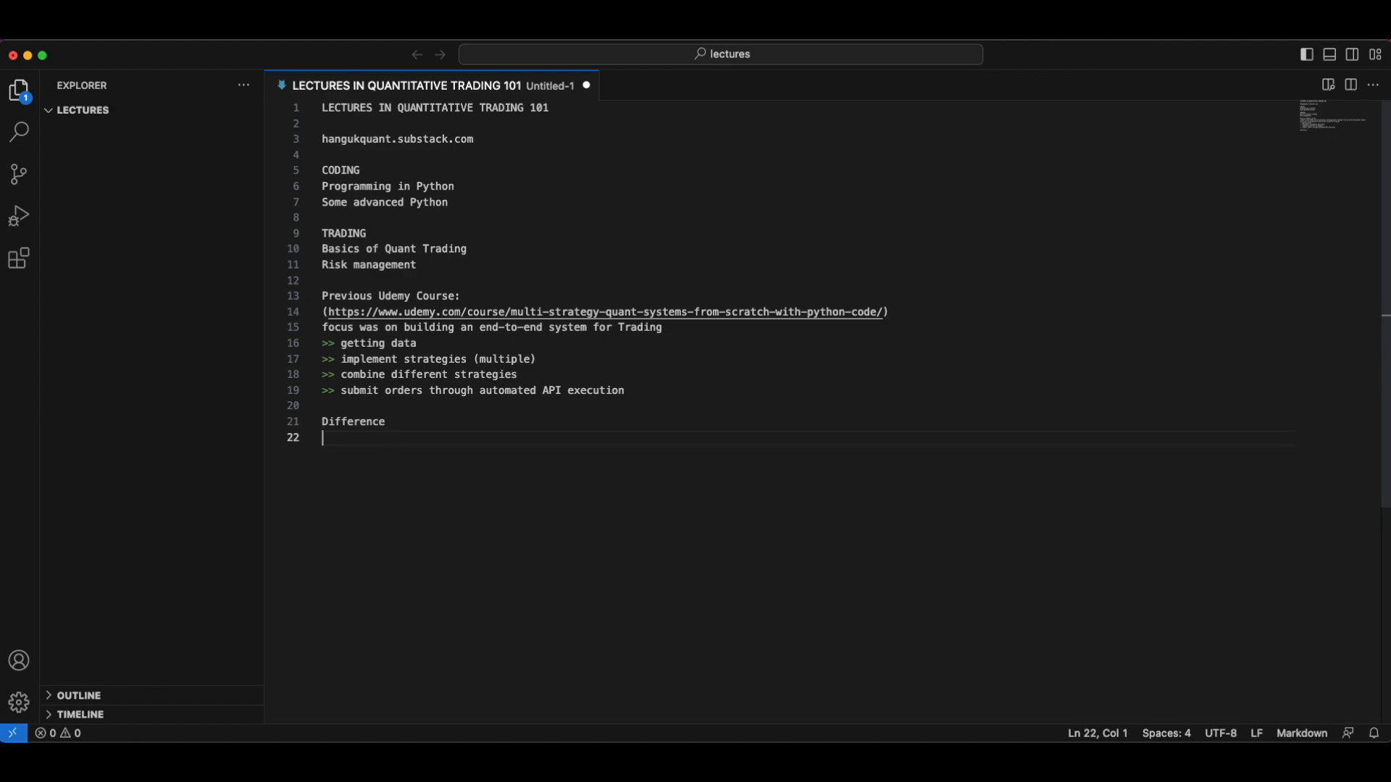
text(>> we)
text( will be focused)
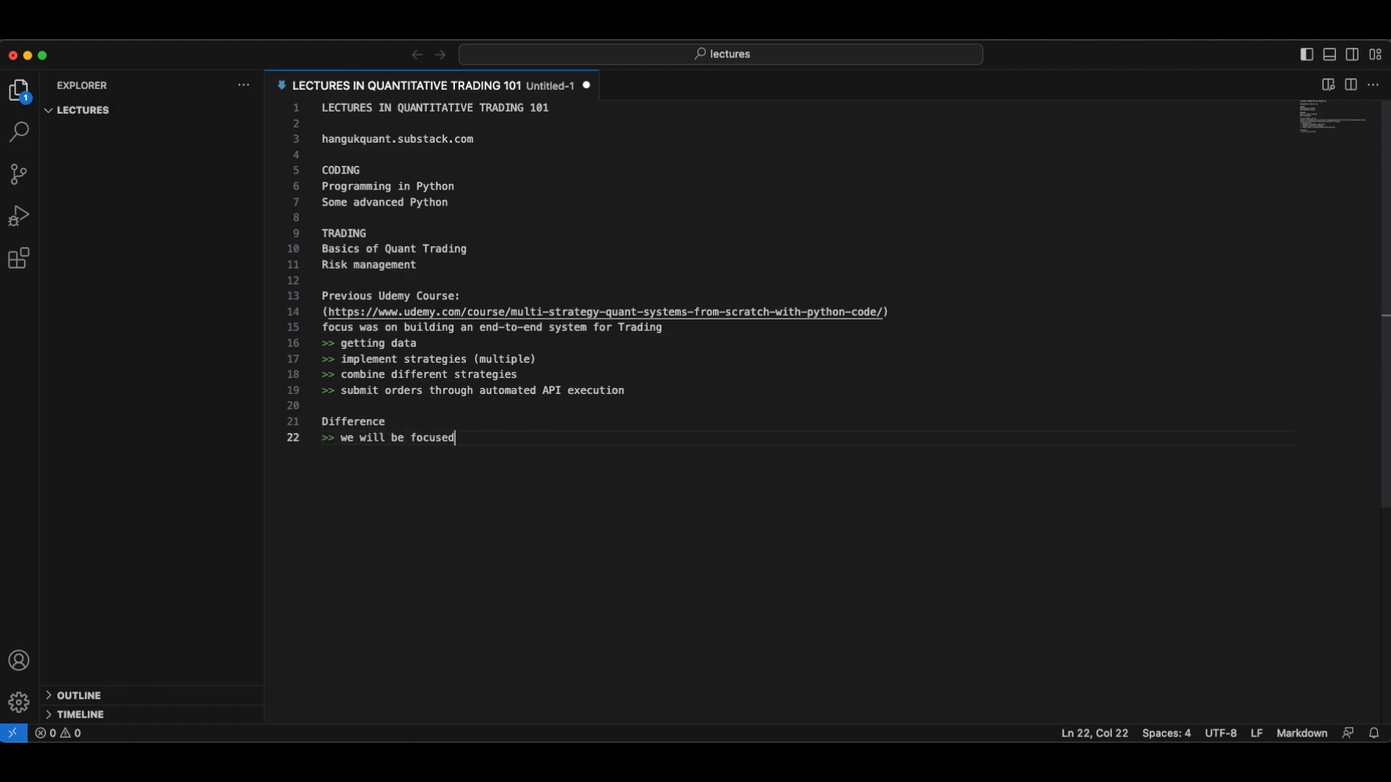
click(560, 358)
text(*)
key(Down)
text(*)
click(494, 437)
text(*)
key(Return)
text(>> )
text(in depth )
text(discussion of a)
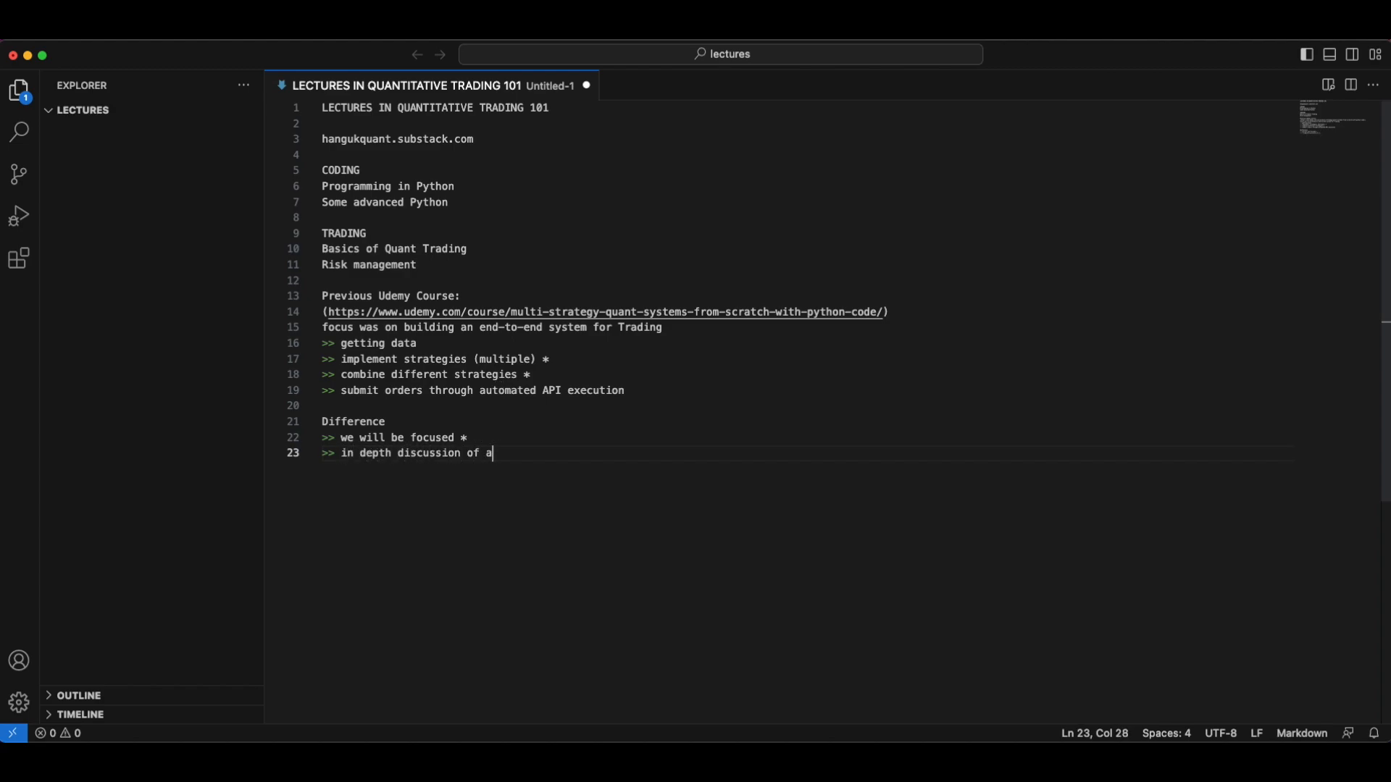
text(lpha research and trading)
End line 24 with 'we are doing' and add a >> point on programming and maths over the tech stack
key(Return)
text(>> )
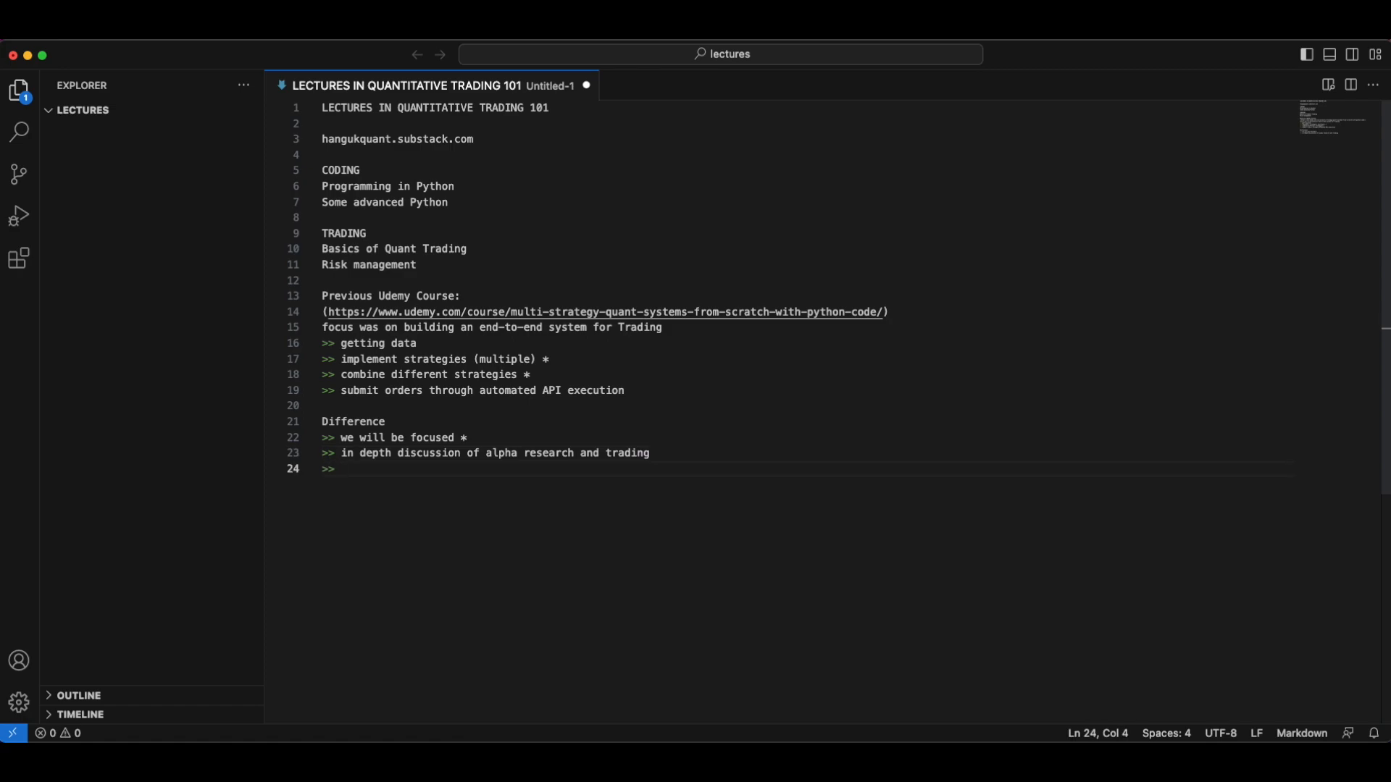
text(more explanations on wh)
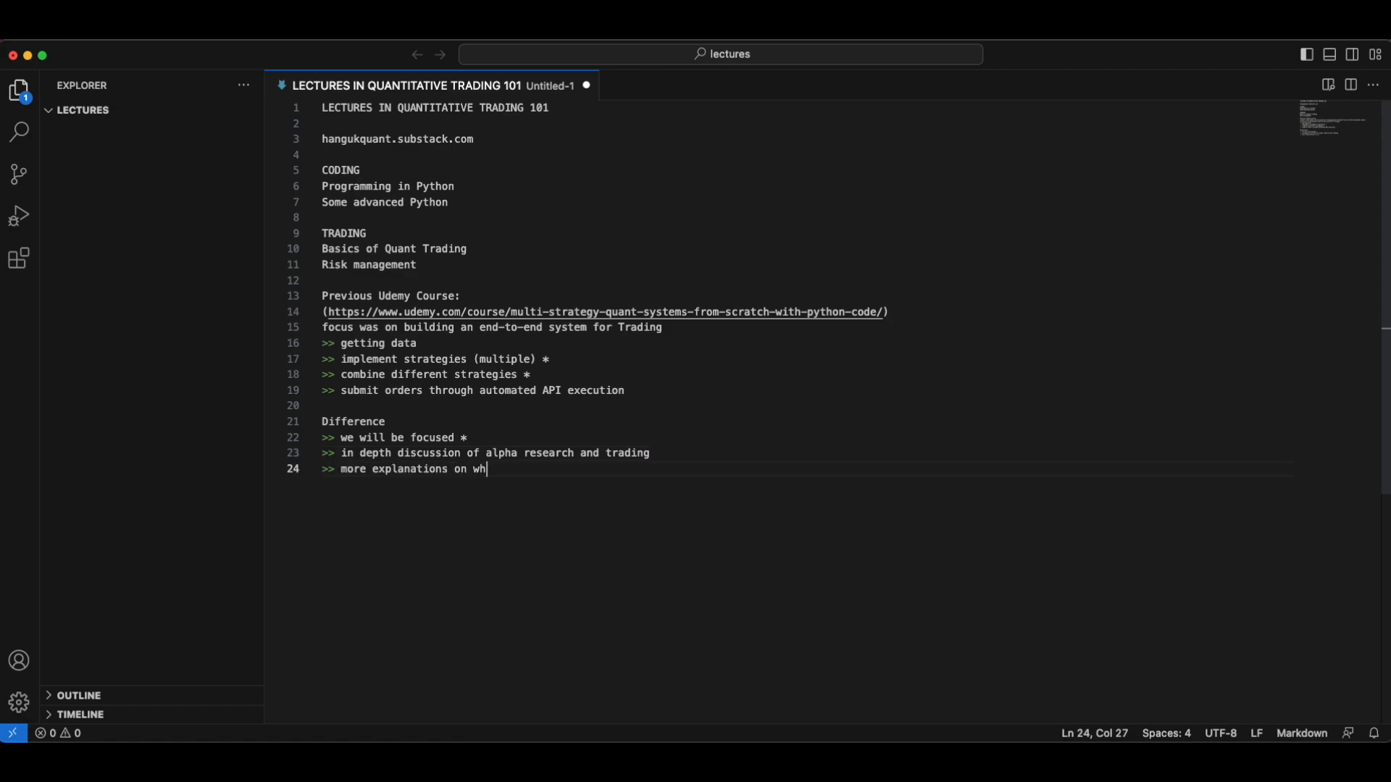
text(y we are doing what aw)
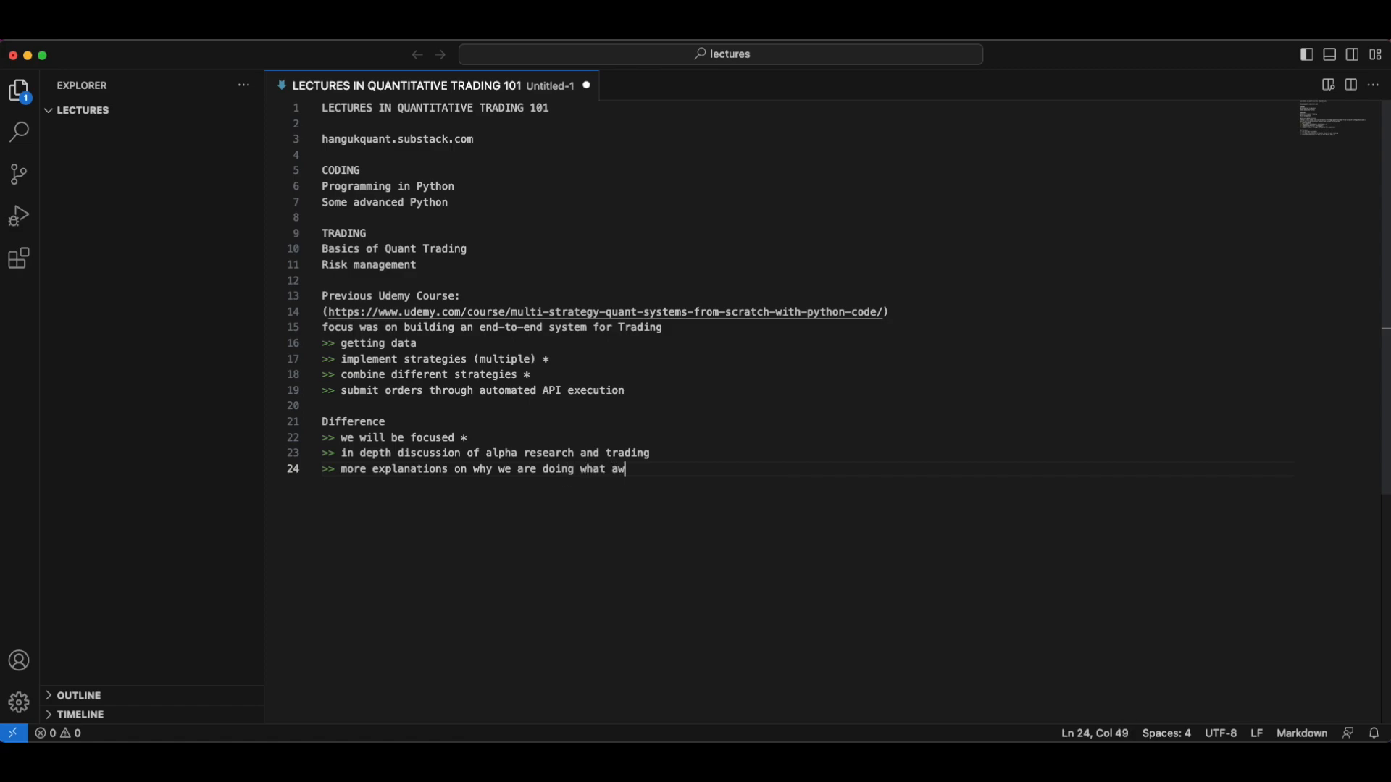
key(BackSpace)
key(BackSpace)
text(we are doing)
key(Return)
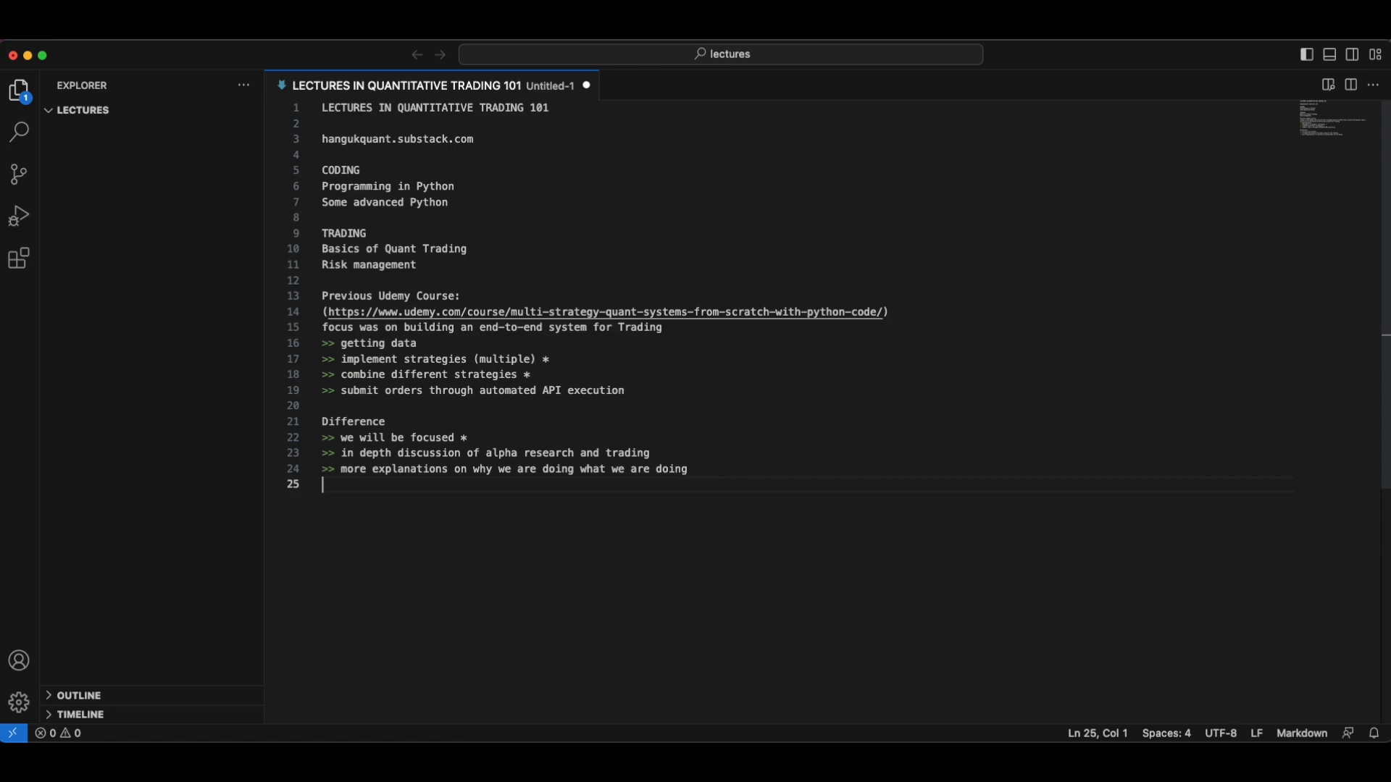
text(>> )
text(there will be focus )
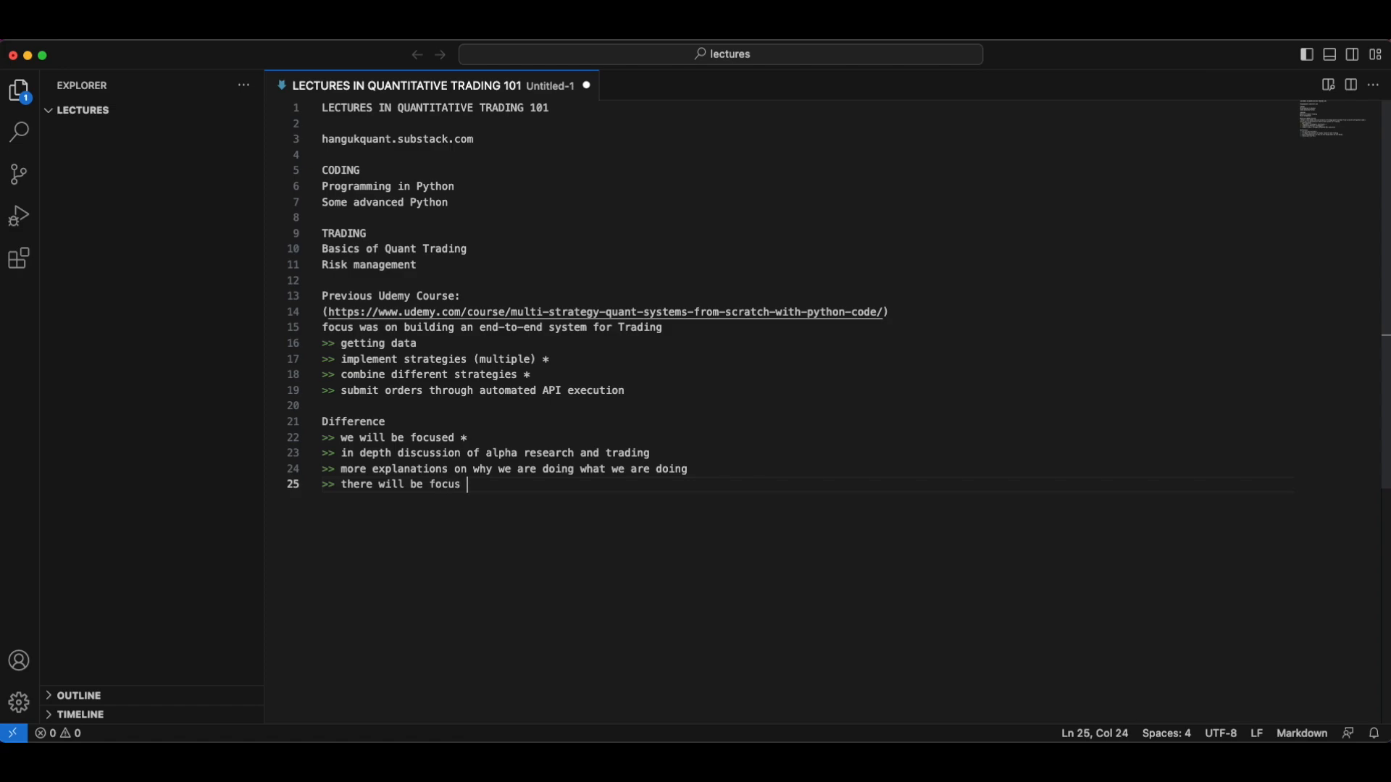
text(on the programming and the mathematical aspect of thing)
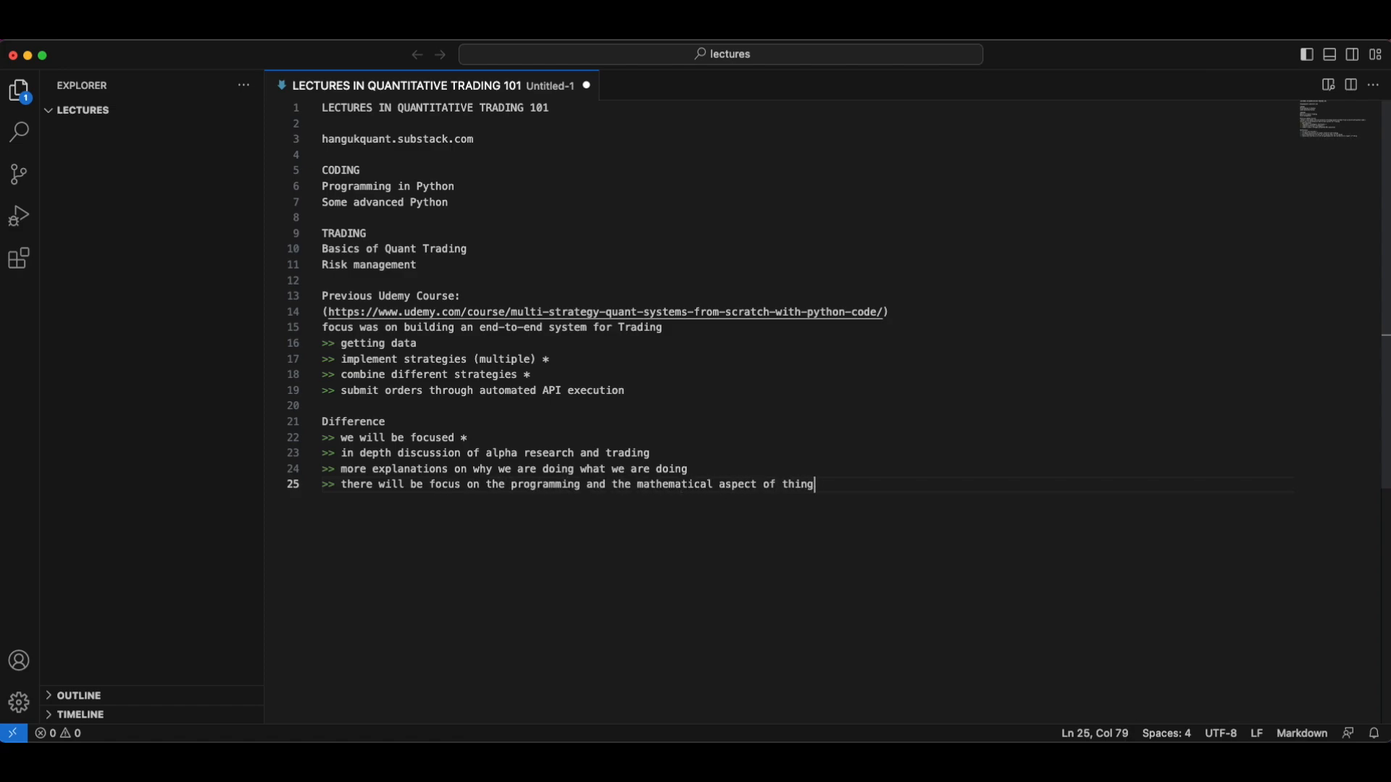
text(s)
text(as opposed to )
text( the tech stack)
key(Return)
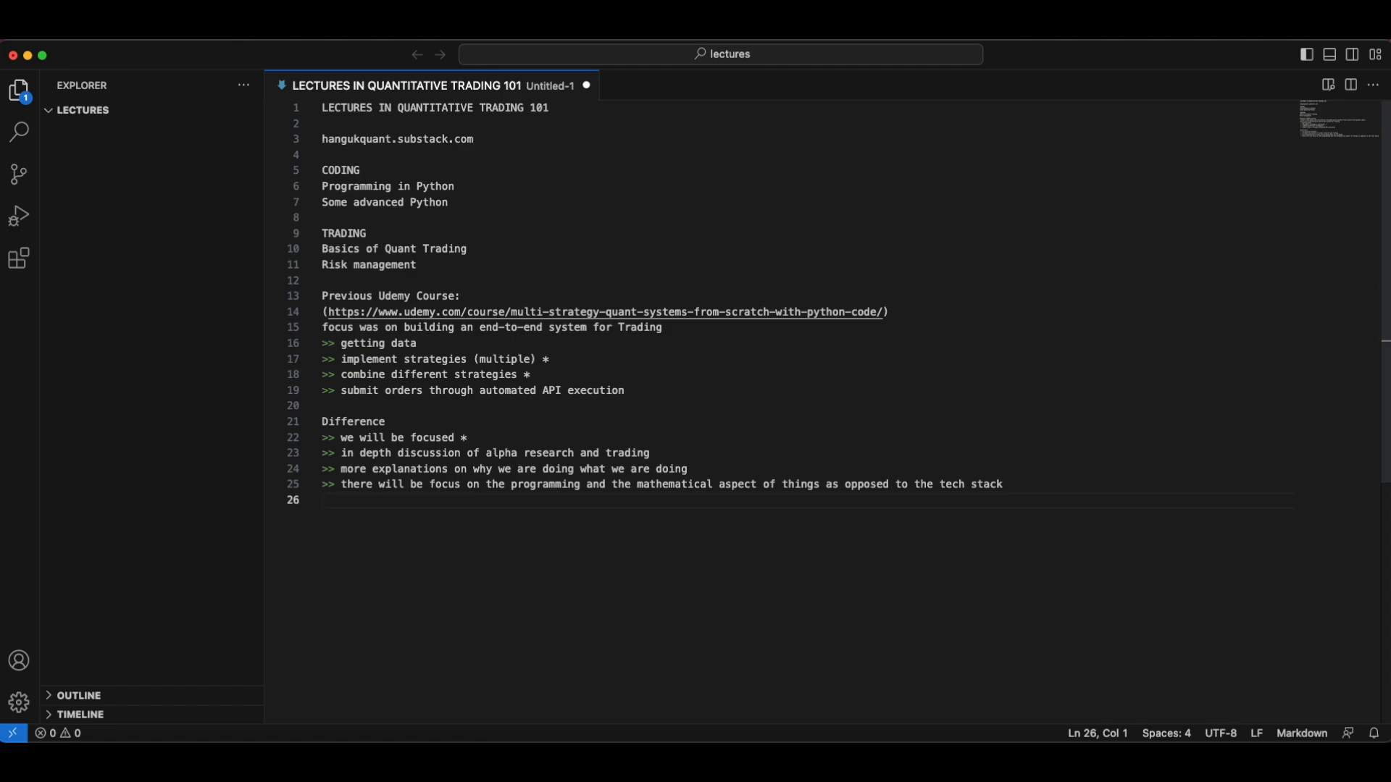
Write a Similarities heading with >> points on hands-on lectures and a non-predetermined, iterative curriculum
key(Return)
text(Similar)
text(ities)
key(Return)
text(>> )
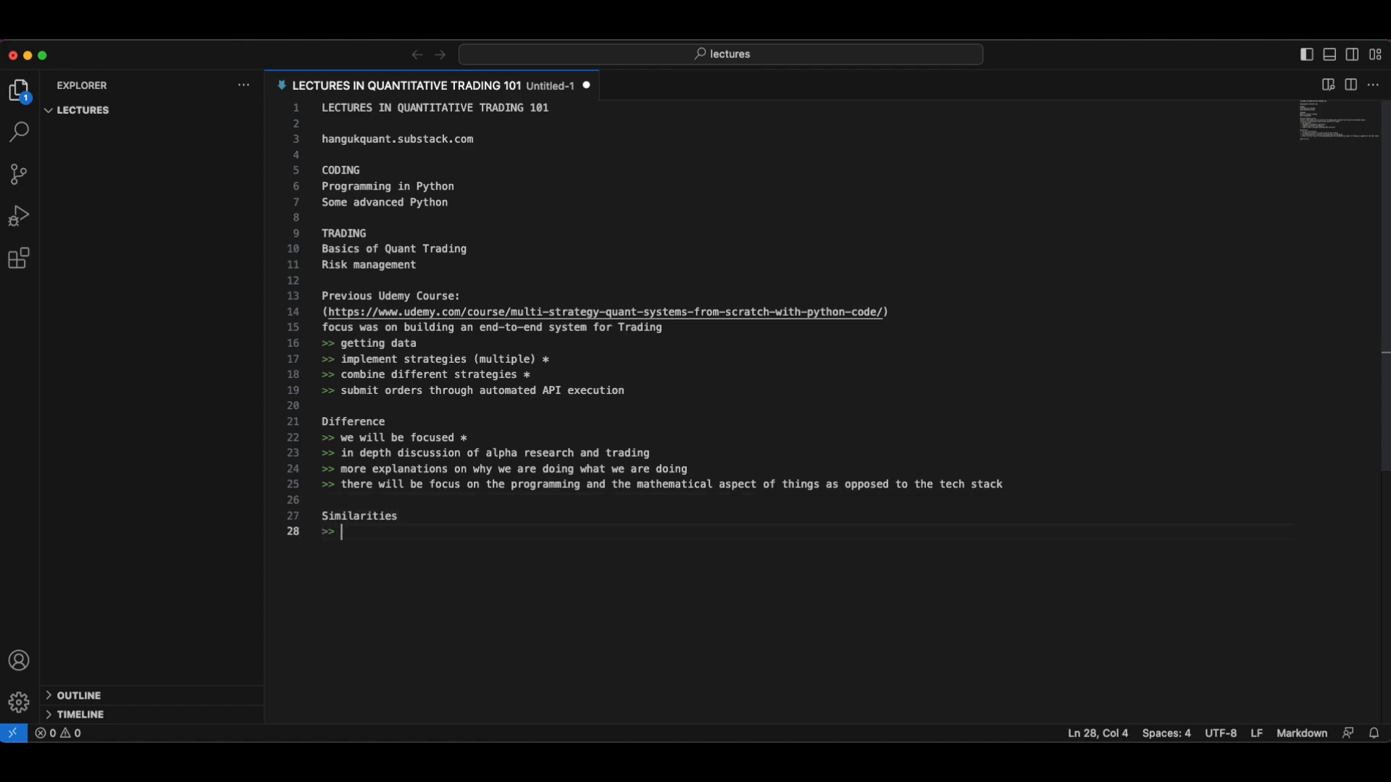
text(very hands on lect)
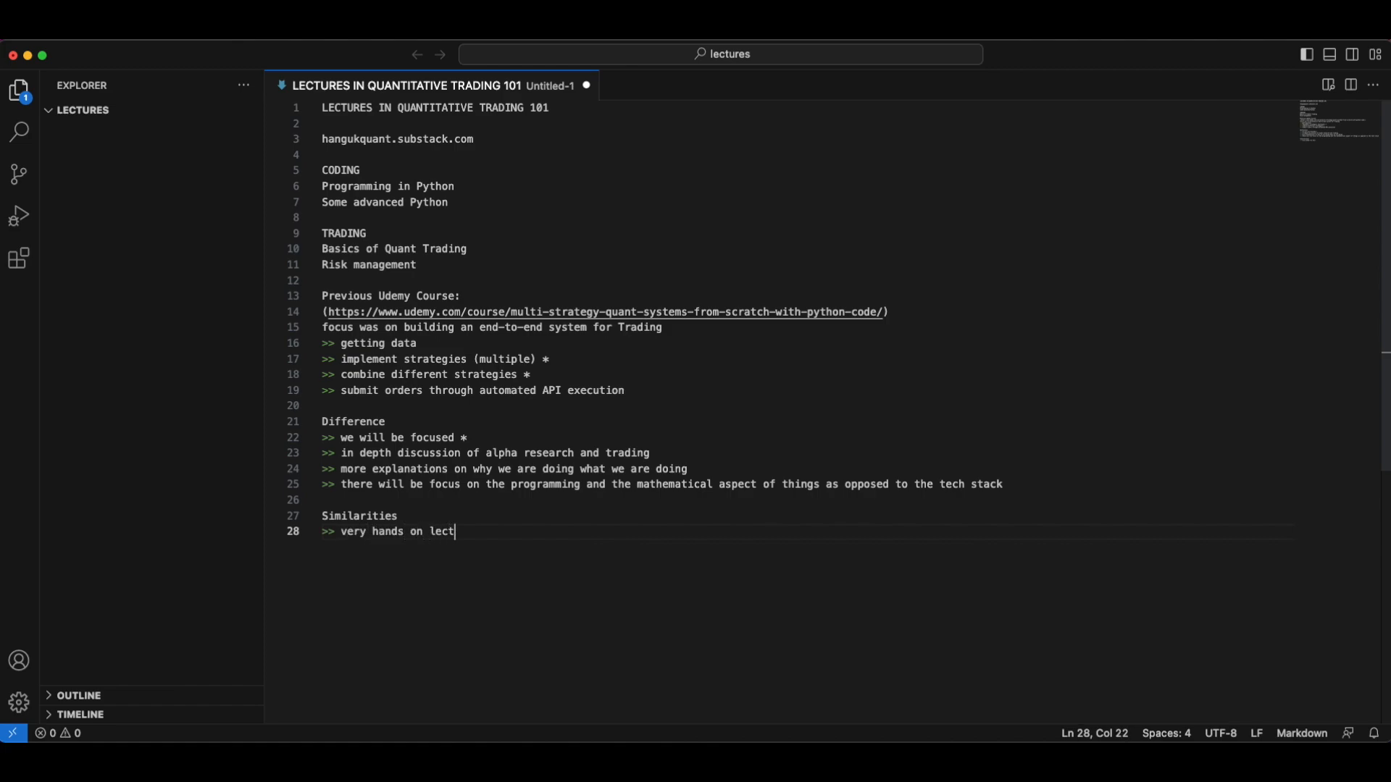
text(ure)
key(Return)
text(>>)
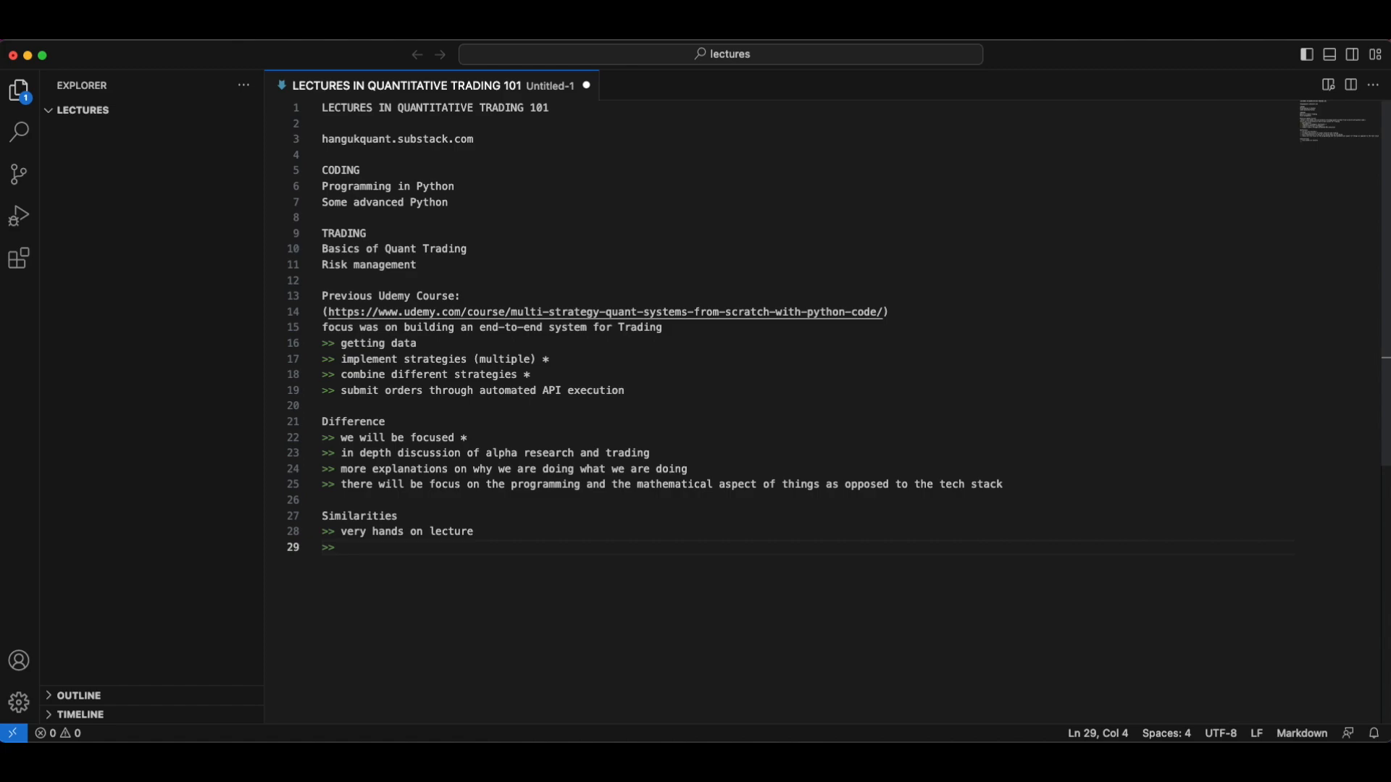
text(curricula is no)
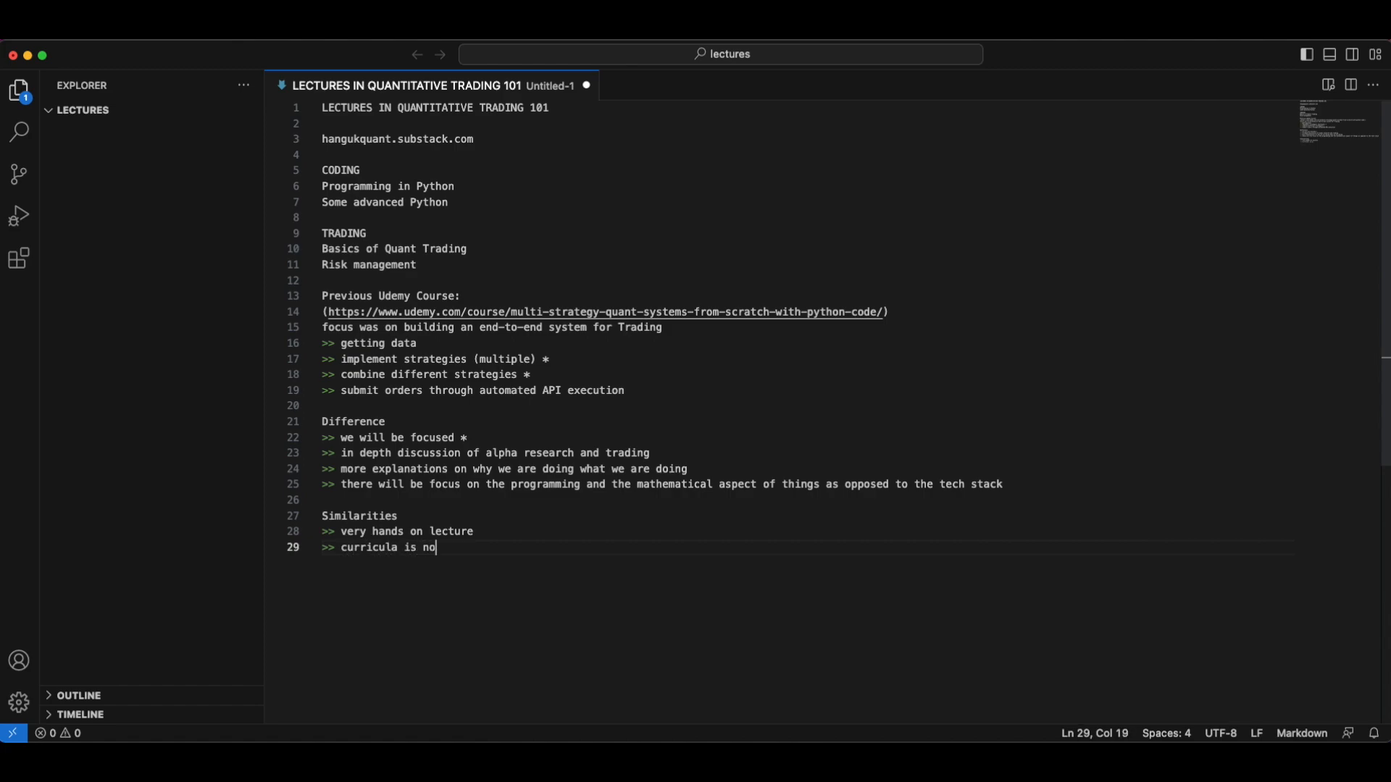
text(t structurally pre-determ)
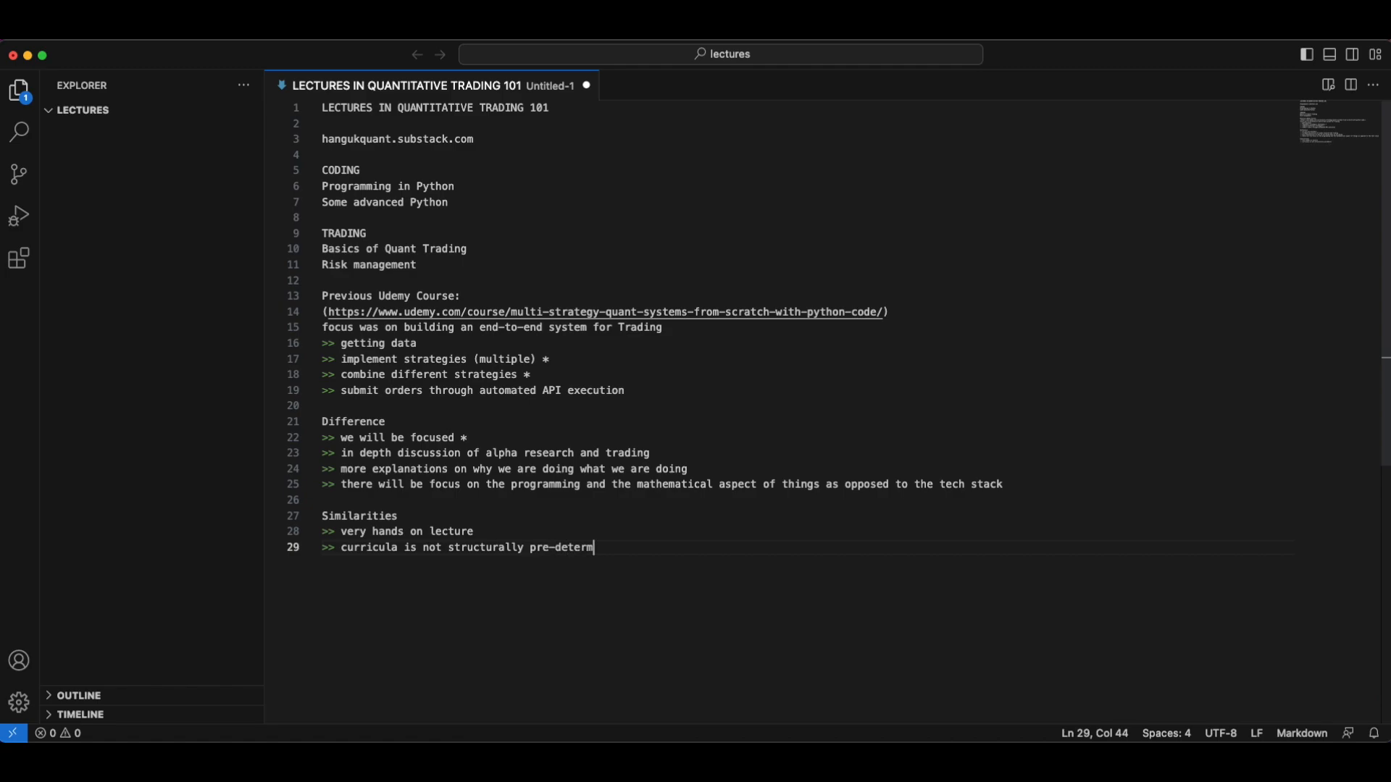
text(ined,)
text(programming)
key(BackSpace)
key(BackSpace)
key(BackSpace)
key(BackSpace)
key(BackSpace)
key(BackSpace)
text(so we will be program)
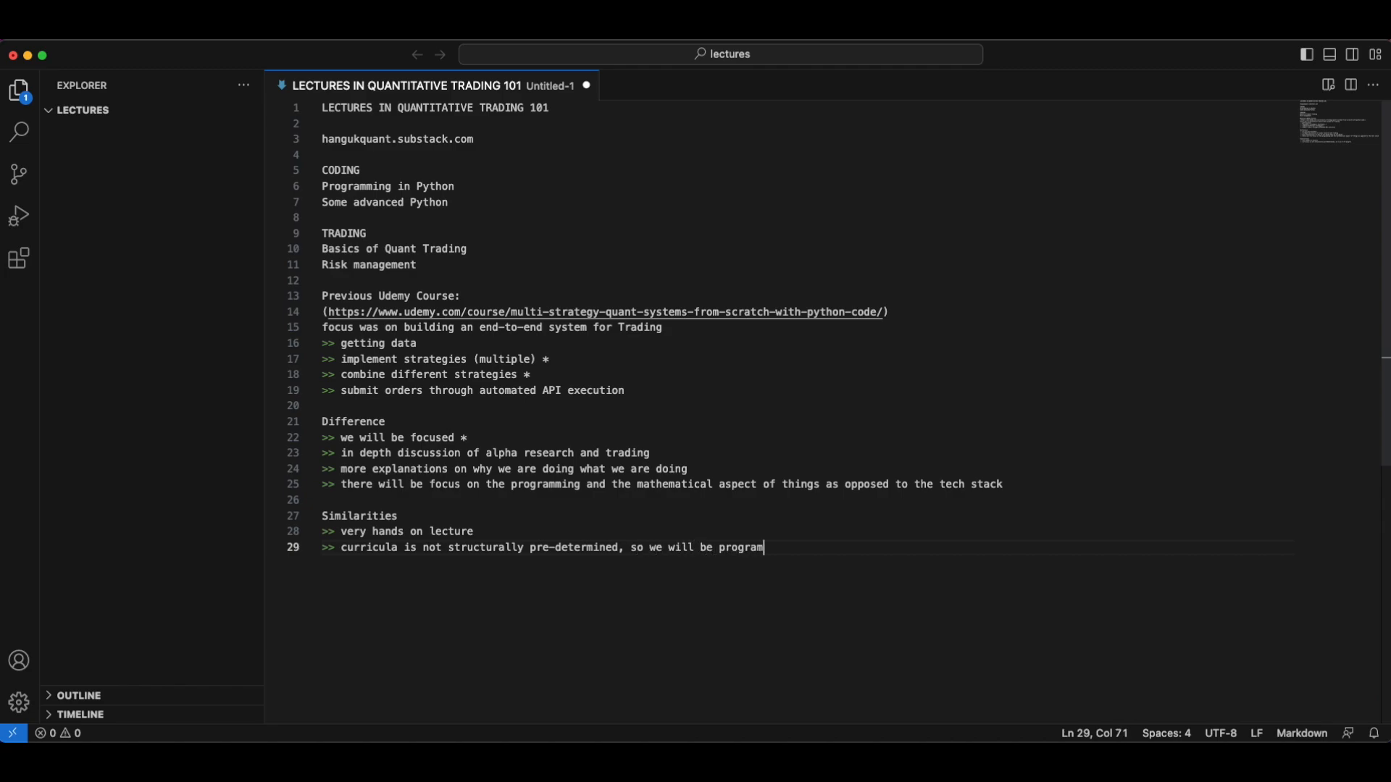
text(ming on the fly and iteratively improving our syste)
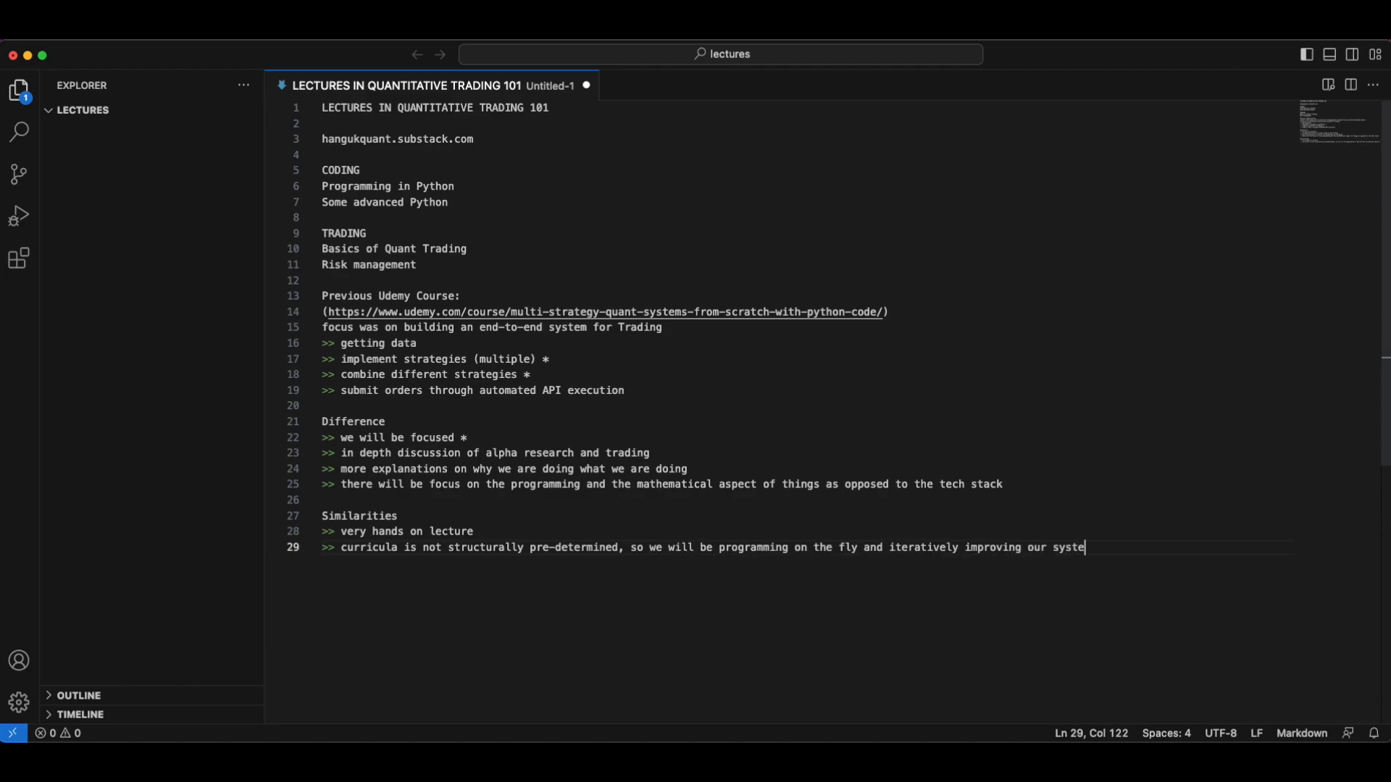
text(m)
key(Return)
key(Left)
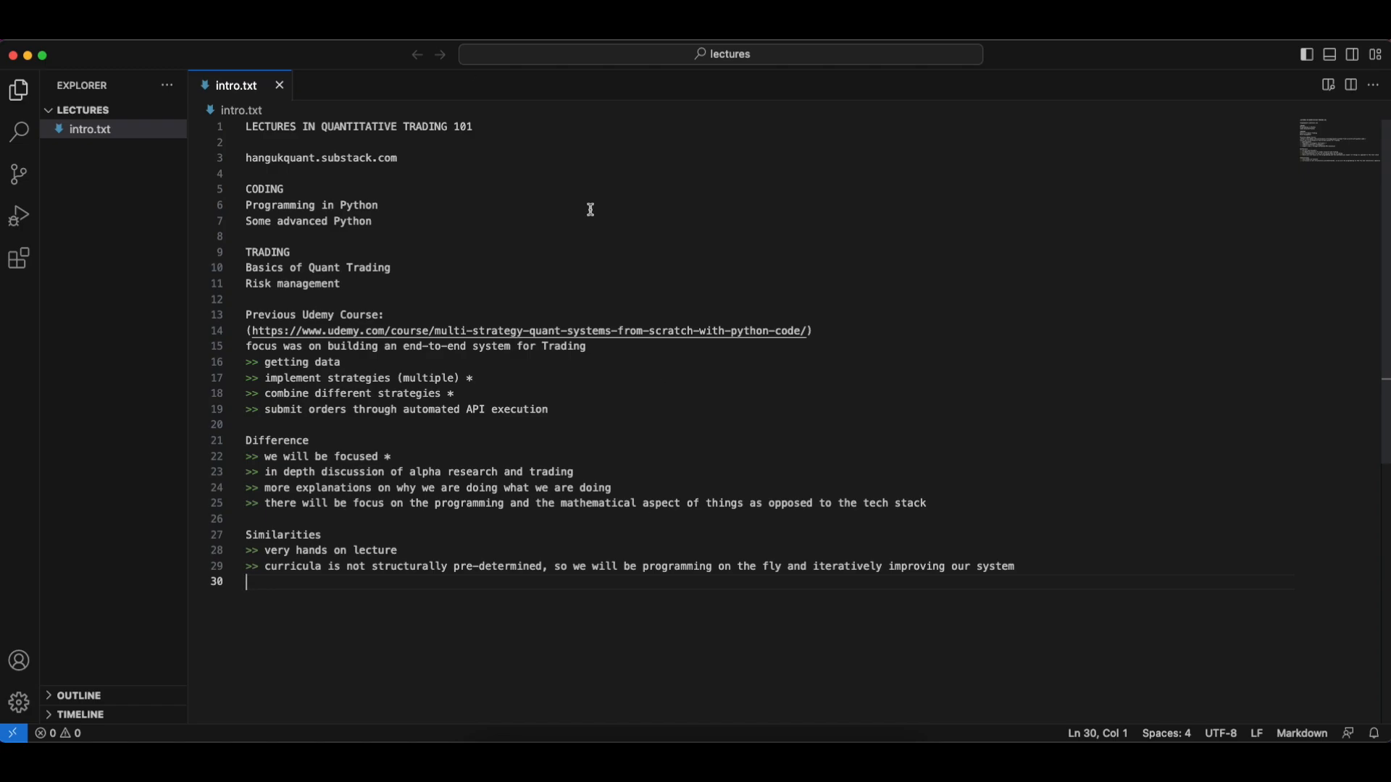
Save the notes as intro.txt in the lectures folder and go to the Terminal menu
click(297, 45)
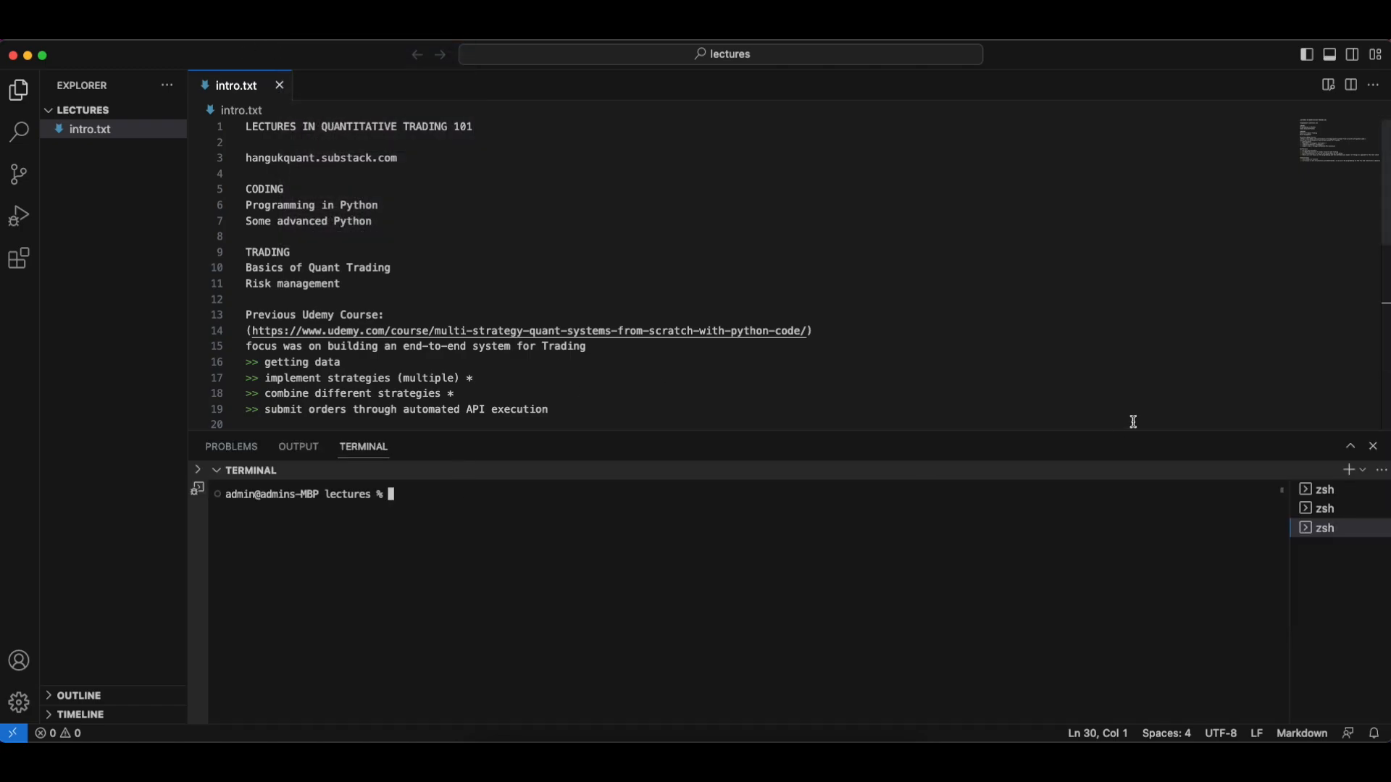
text(pyutho)
Run python3.8 in the terminal, confirm the interpreter starts, then exit() back to the shell
key(BackSpace)
key(BackSpace)
key(BackSpace)
key(BackSpace)
text(tho)
text(n3.8)
key(Return)
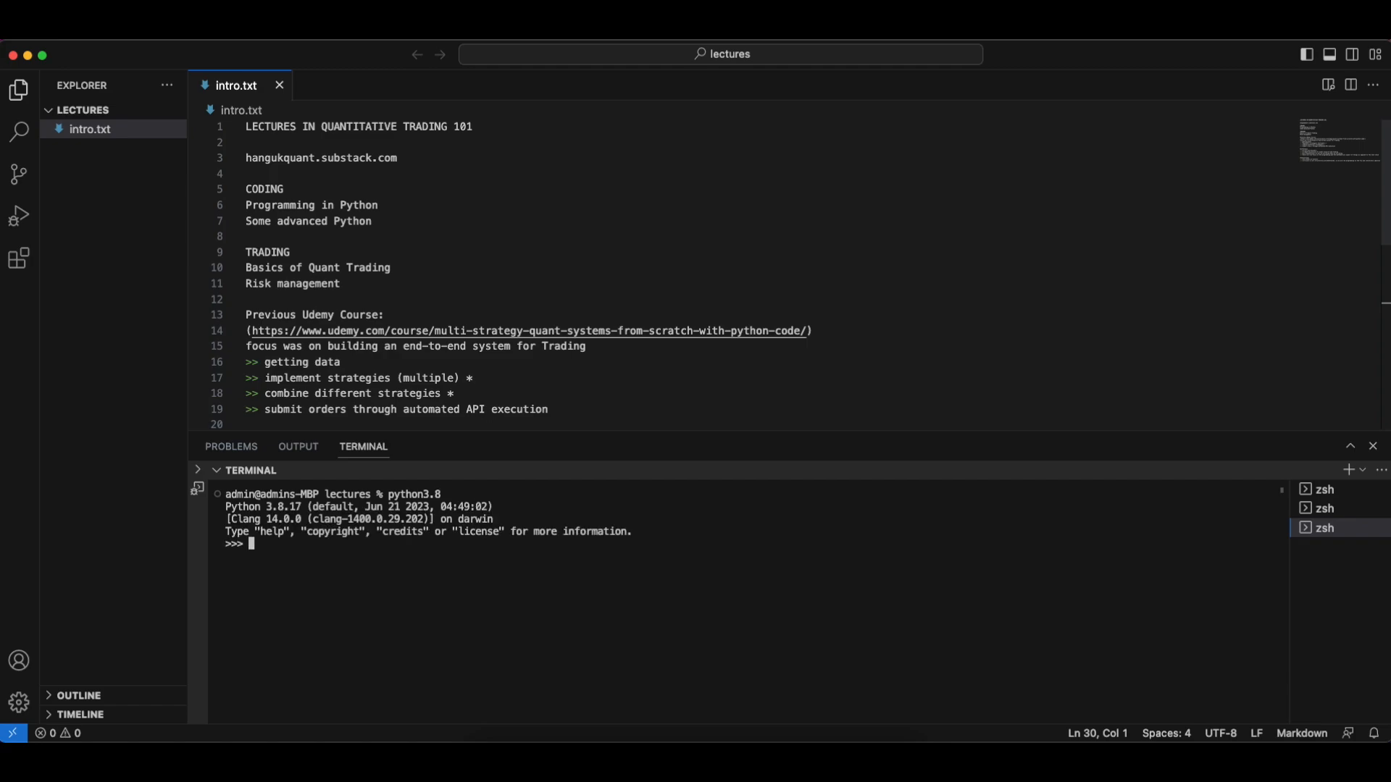
drag(277, 506, 376, 522)
click(377, 558)
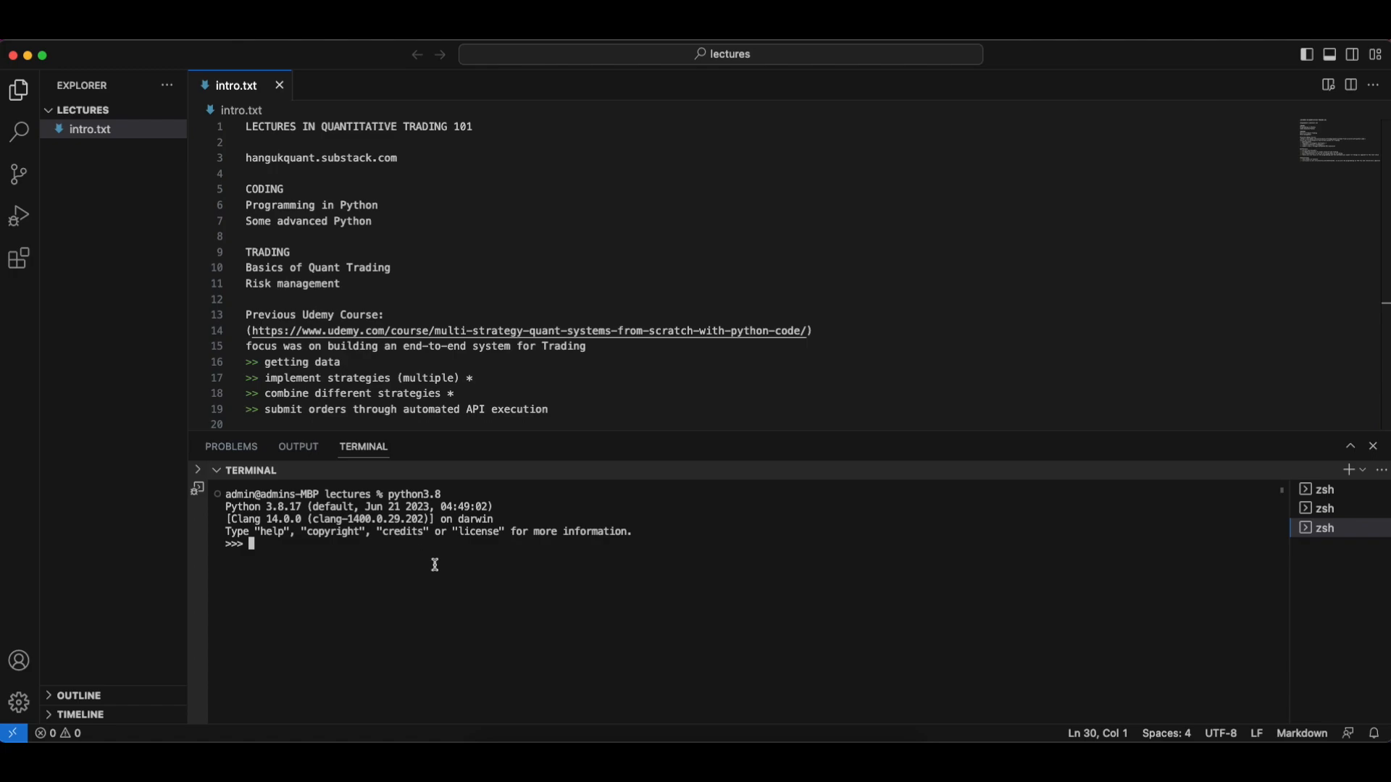
text(exit())
key(Return)
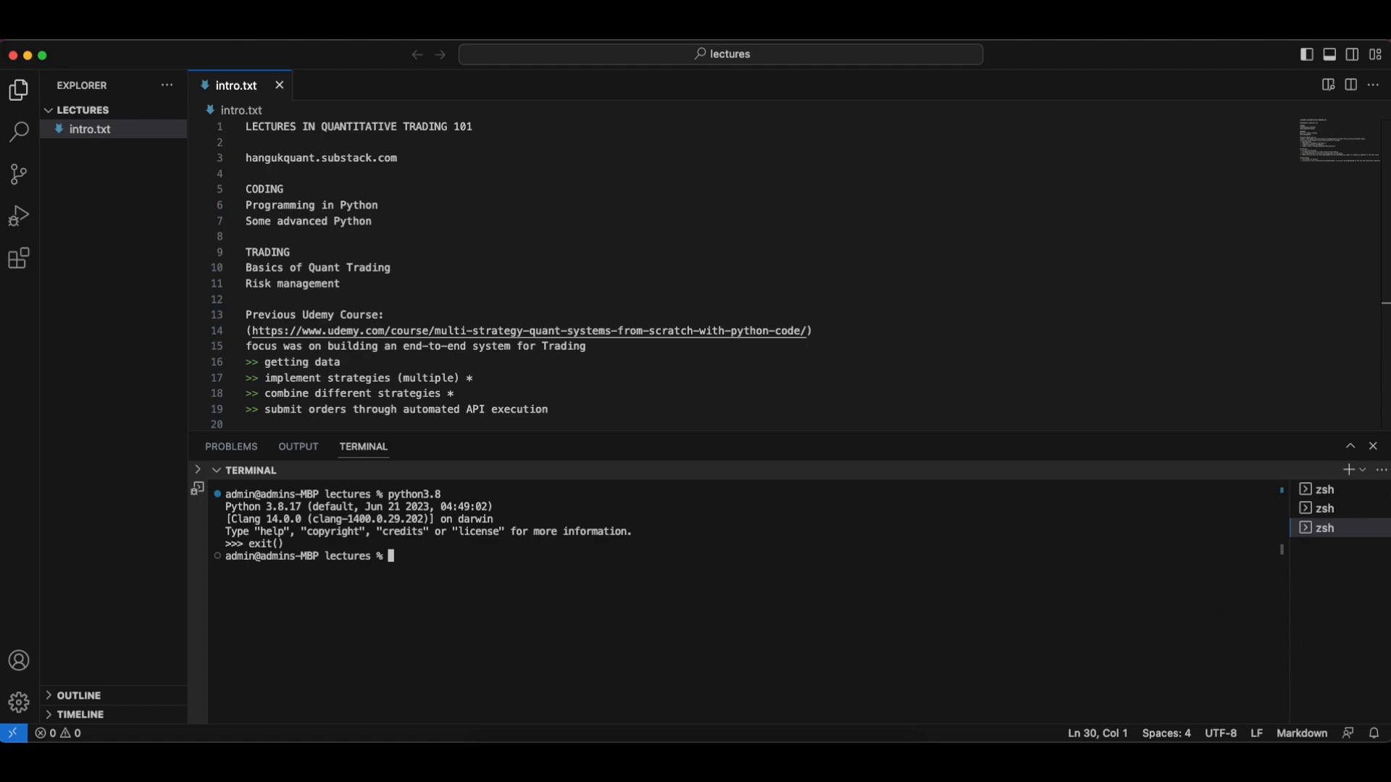
key(super+Tab)
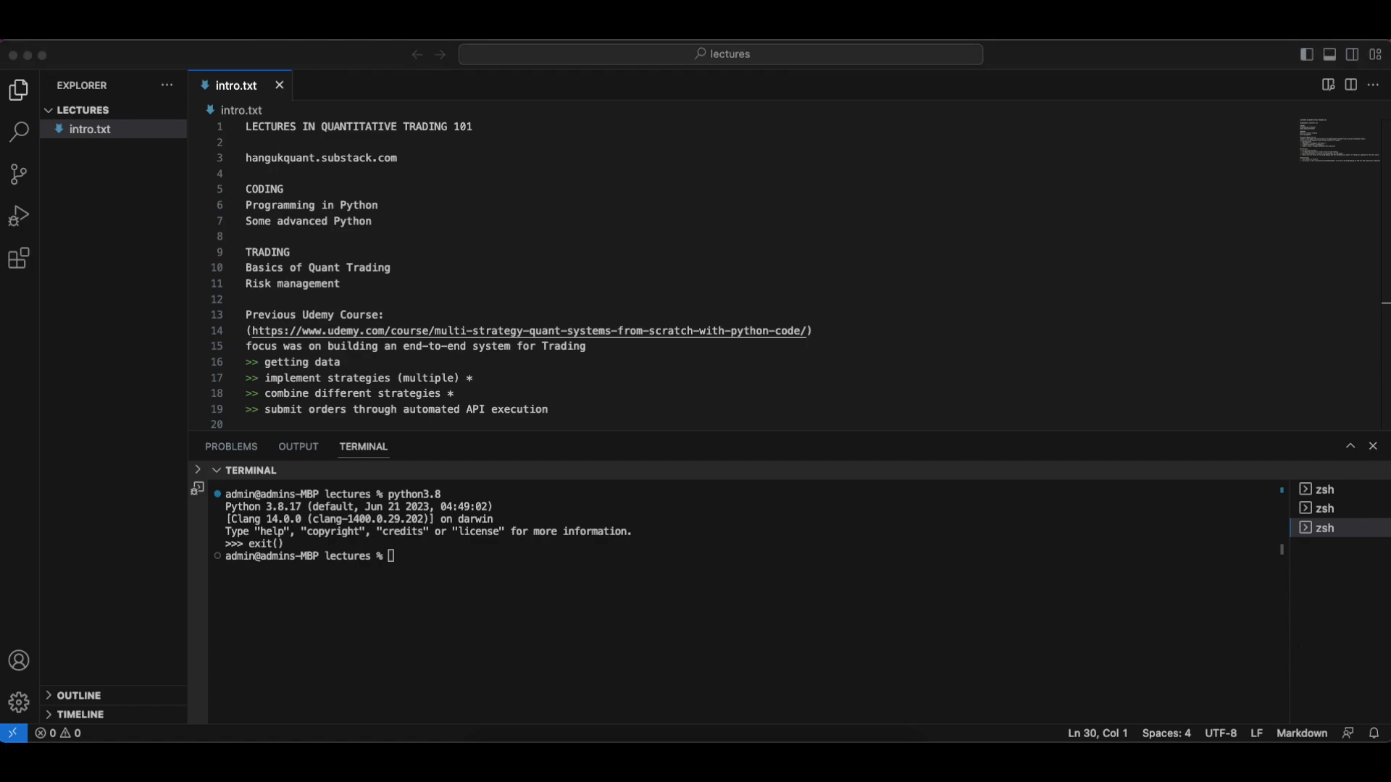
Maximise Chrome and search Google for 'get sp 500 tickers in python stackoverflow'
drag(1022, 175, 800, 164)
double_click(799, 163)
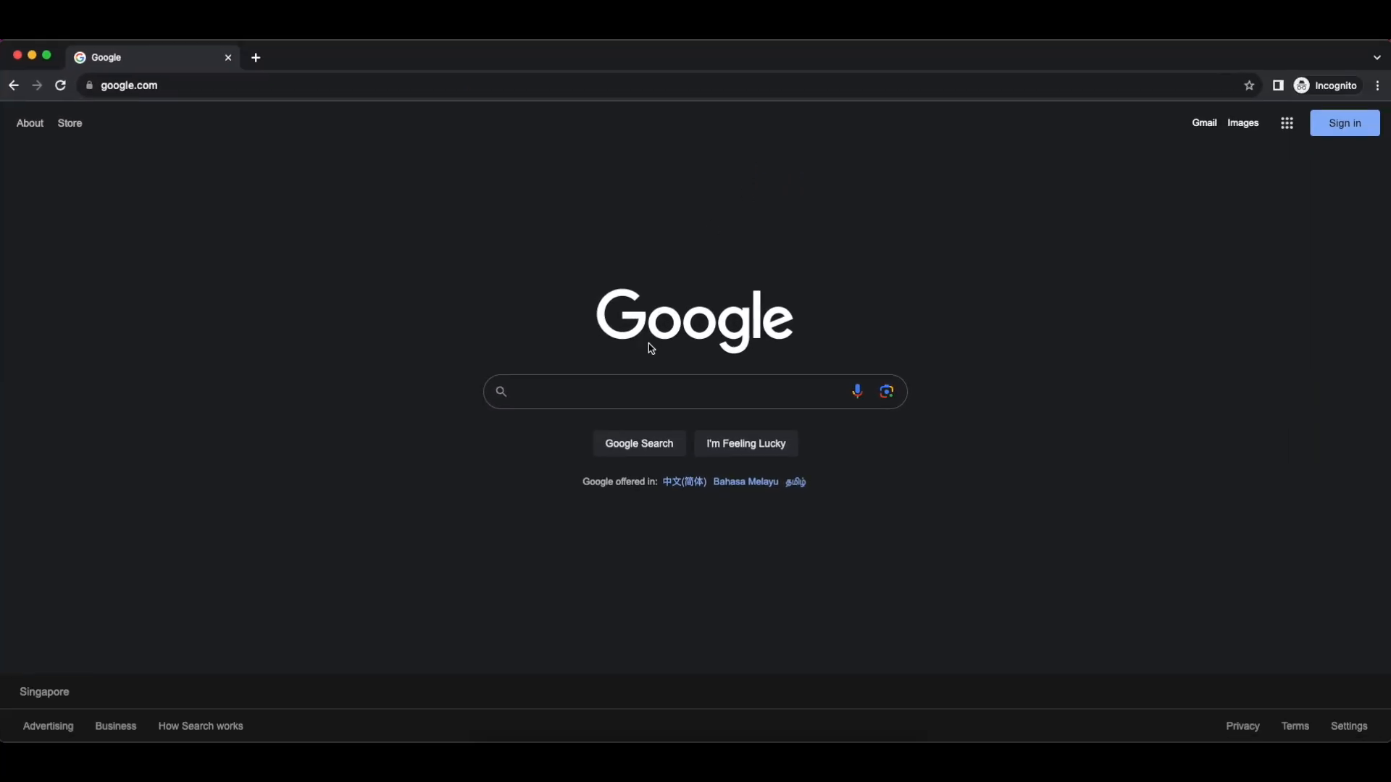
click(652, 392)
text(get)
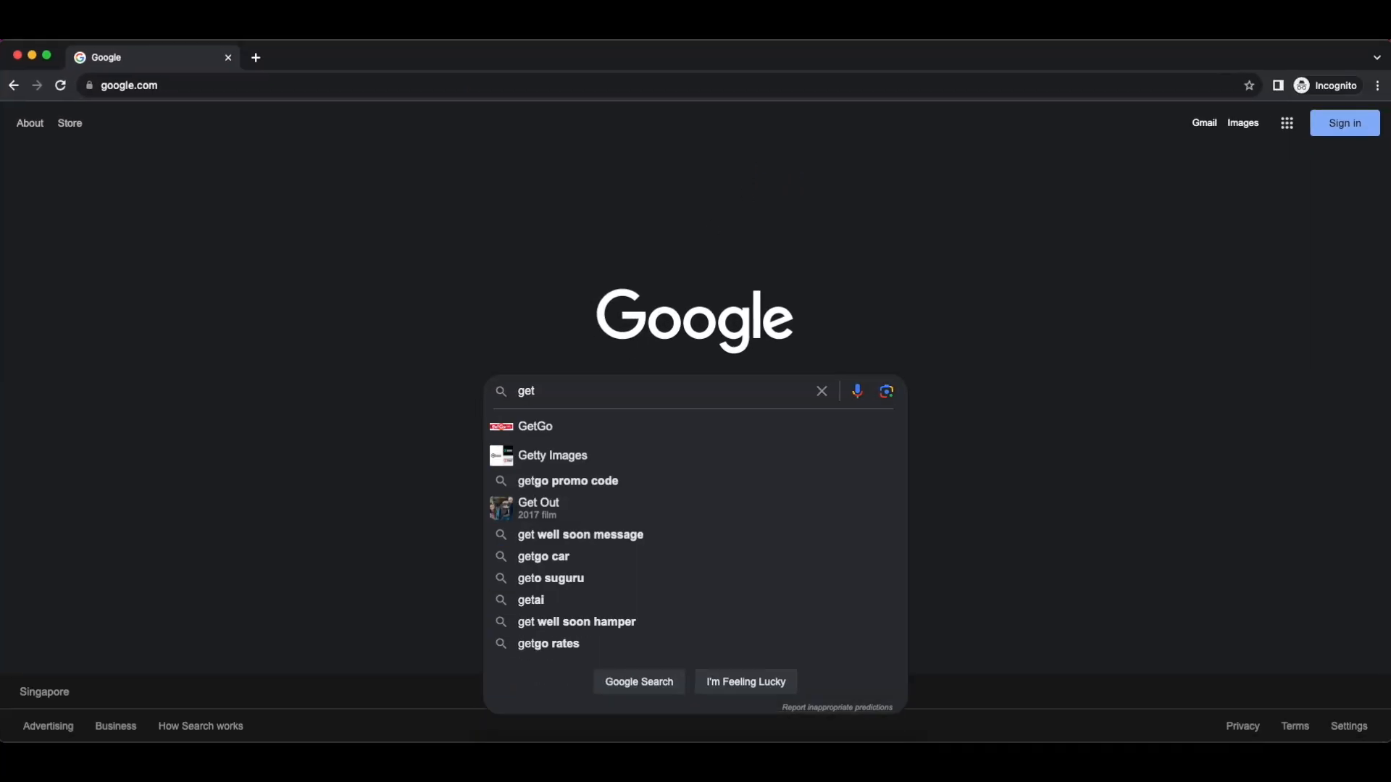
text( sp 500 tickers in p)
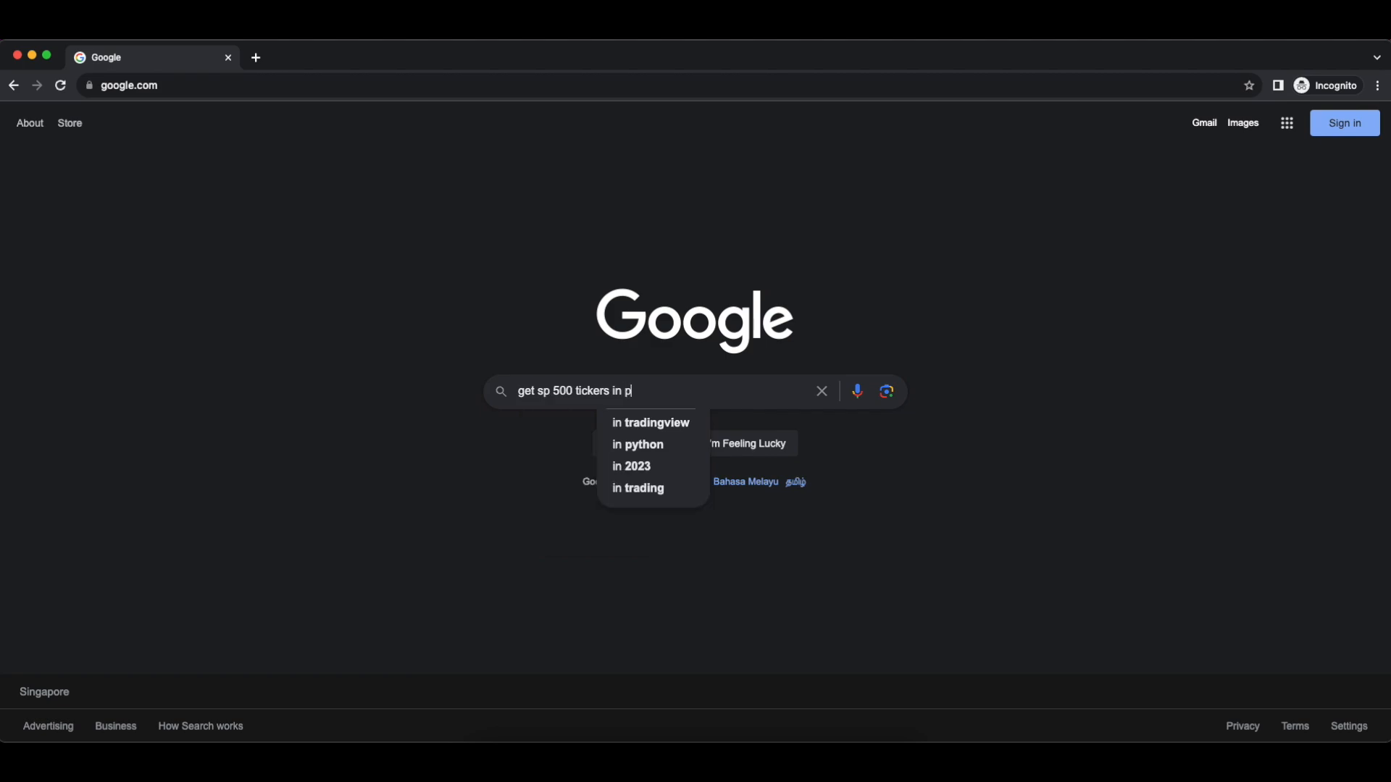
text(ython)
key(Return)
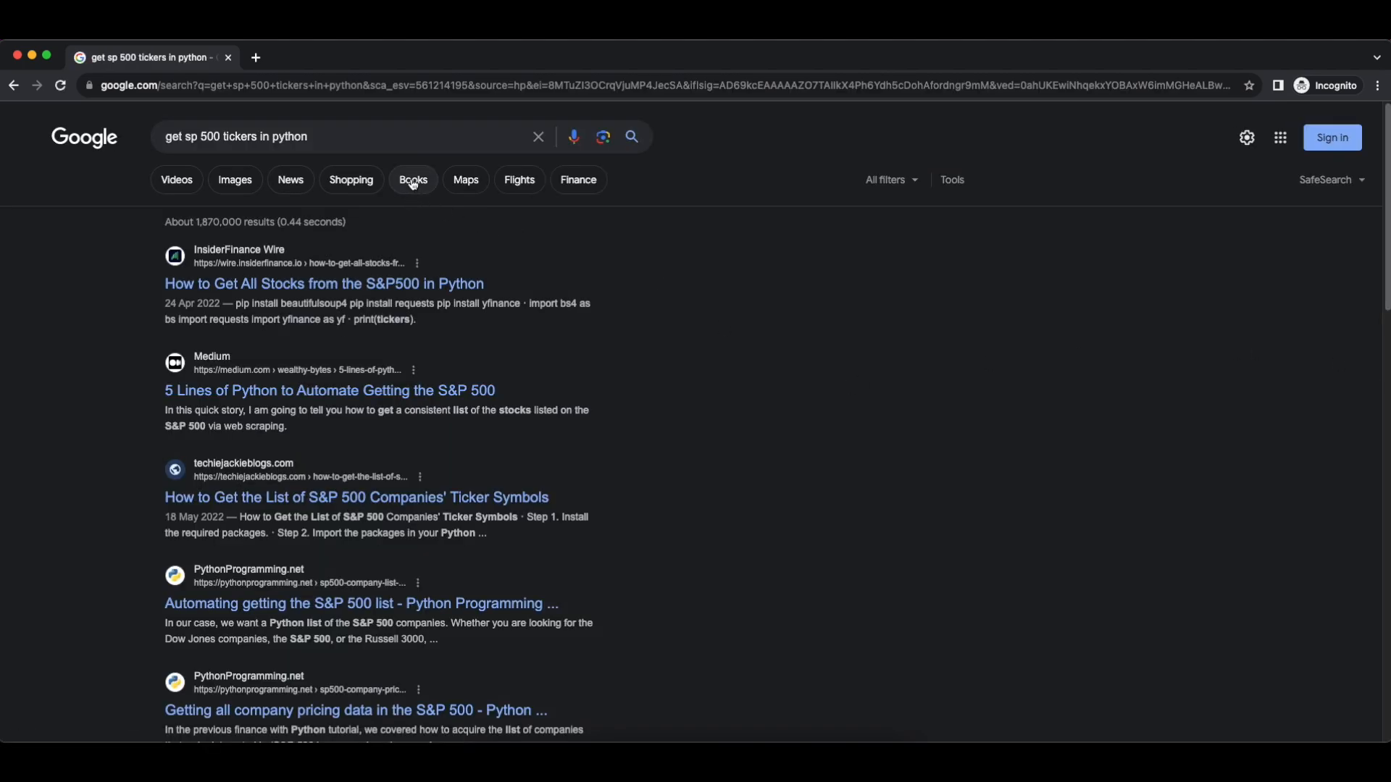
click(425, 135)
text(stackoverflow)
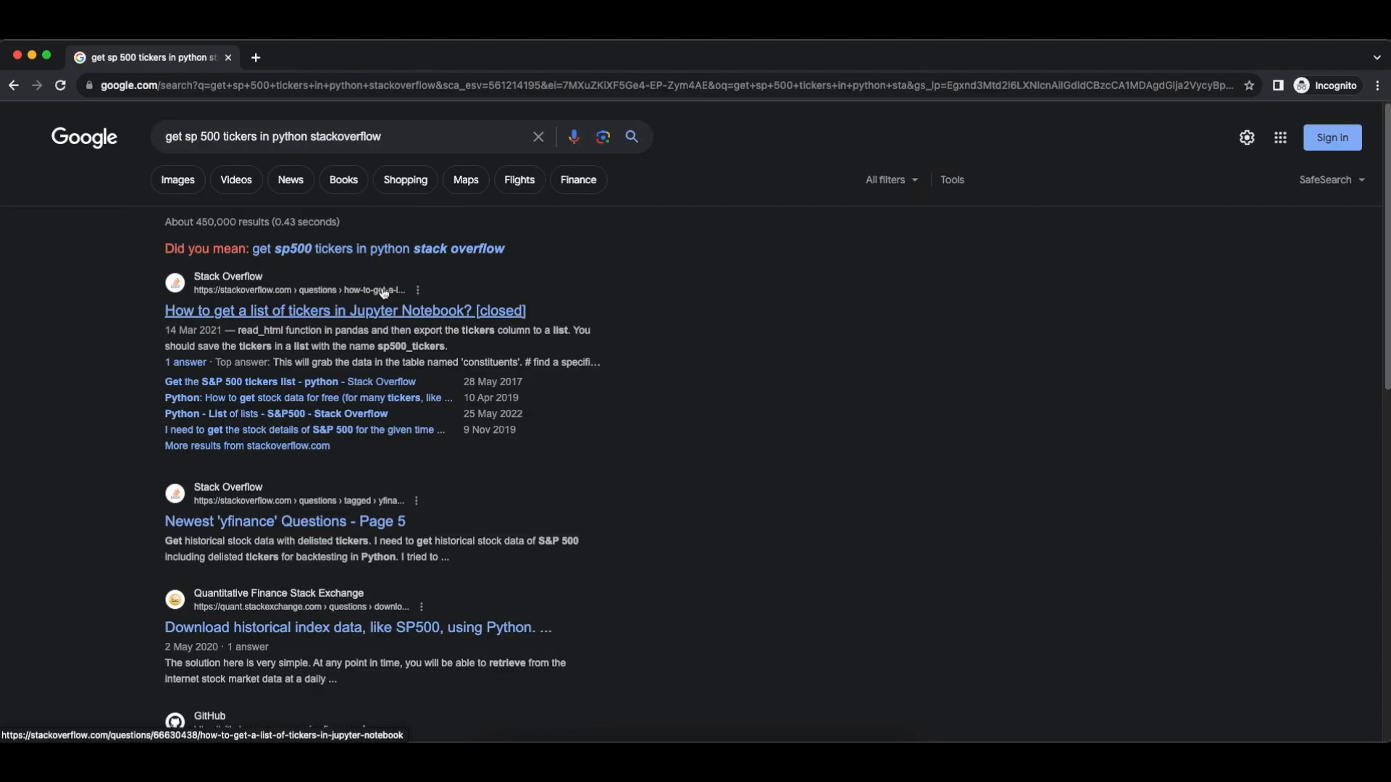
Open the Stack Overflow result and select the answer's pandas scraping code to copy
click(429, 289)
scroll(444, 303, down, 5)
scroll(543, 326, down, 5)
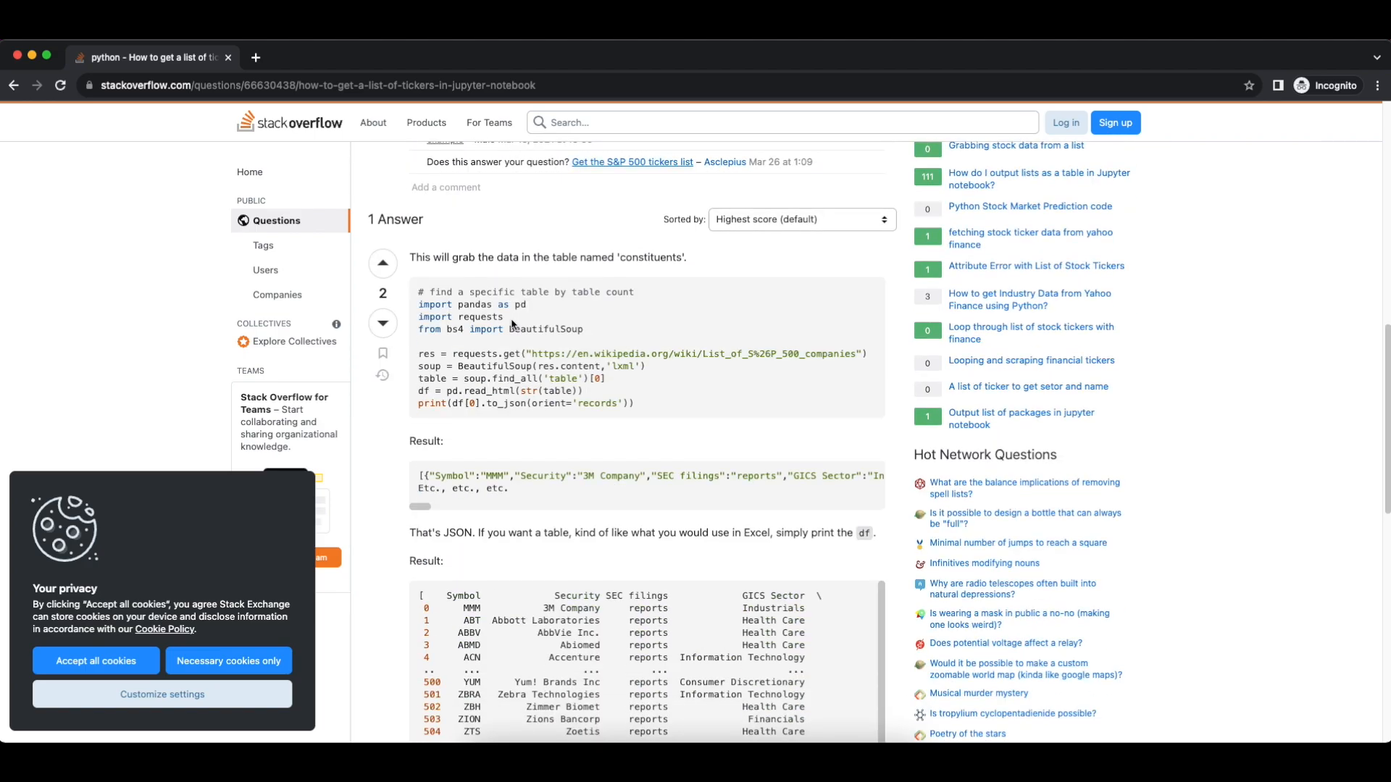
drag(659, 407, 455, 275)
key(super+c)
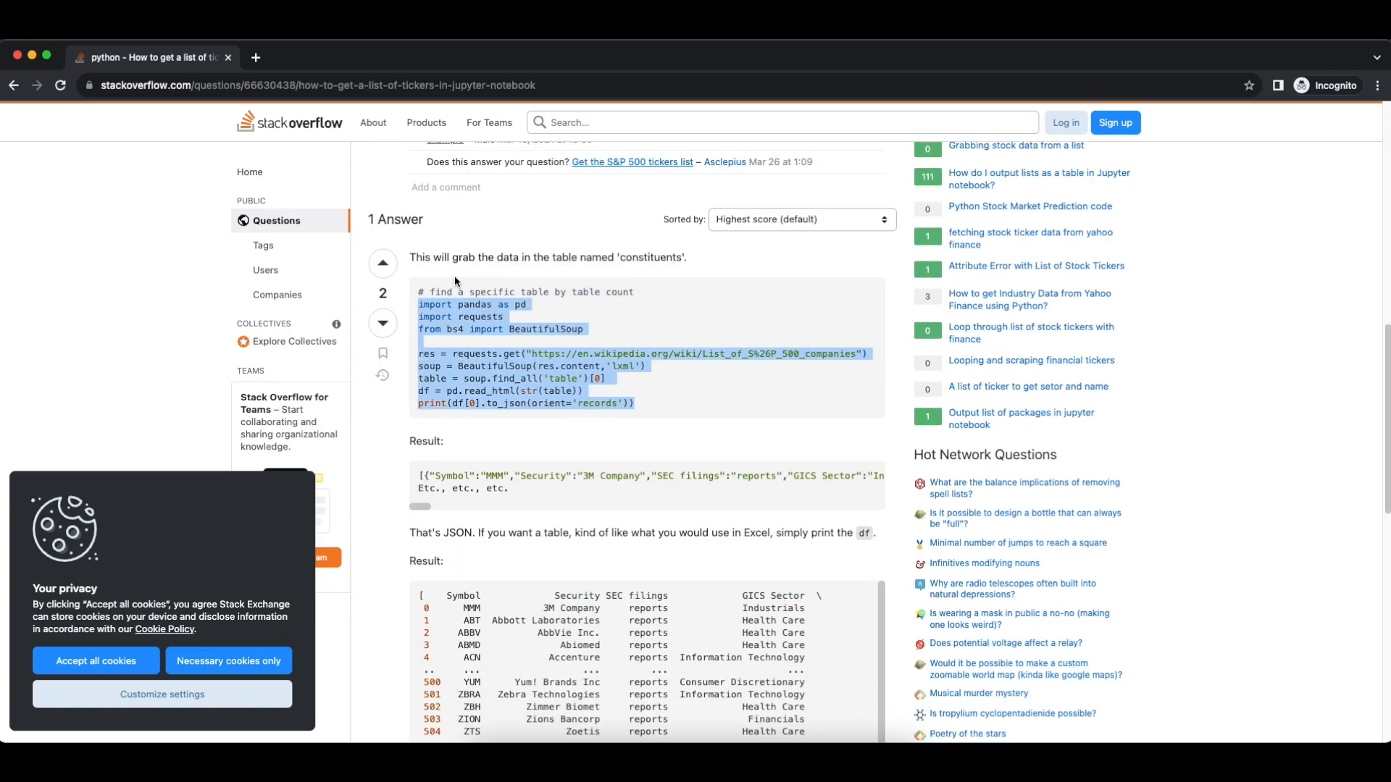
key(super+Tab)
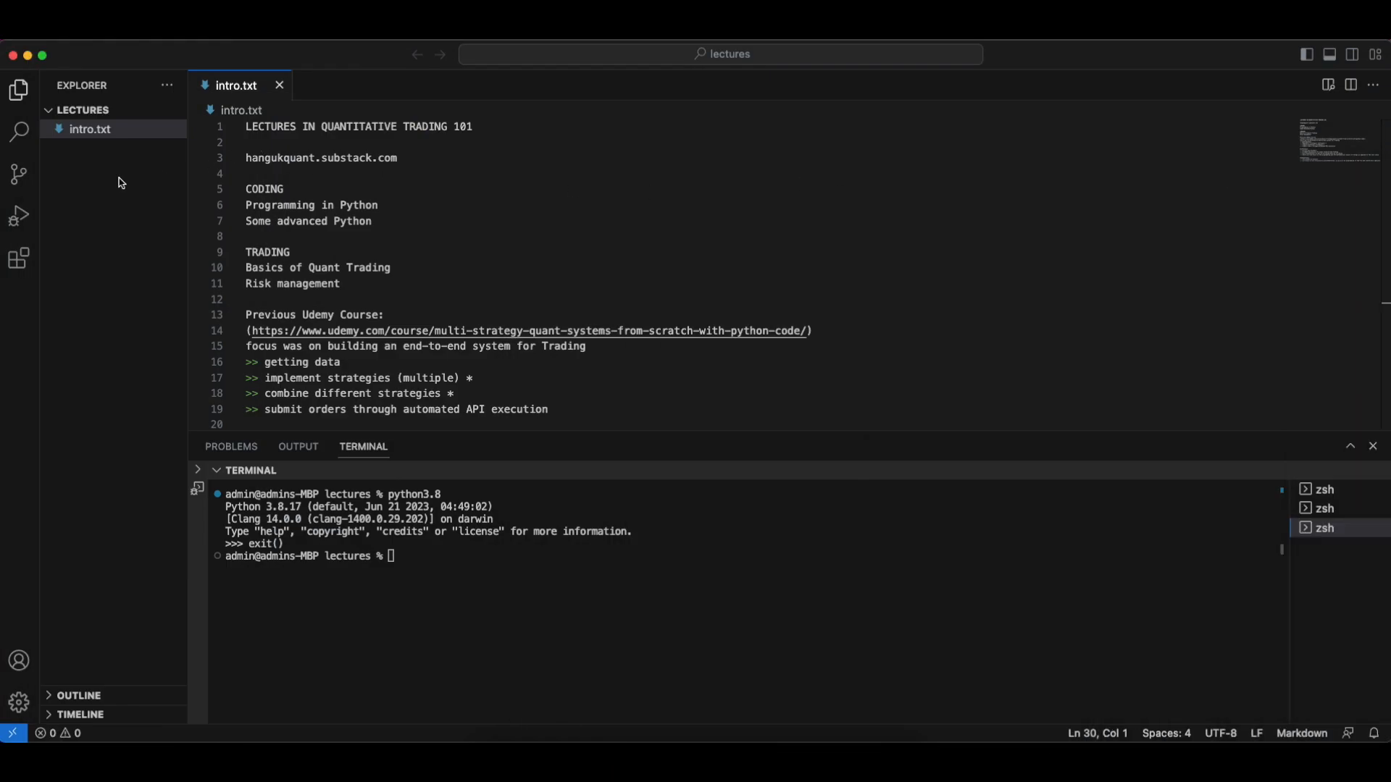
Create main.py and paste the copied S&P 500 scraping code into it
click(473, 547)
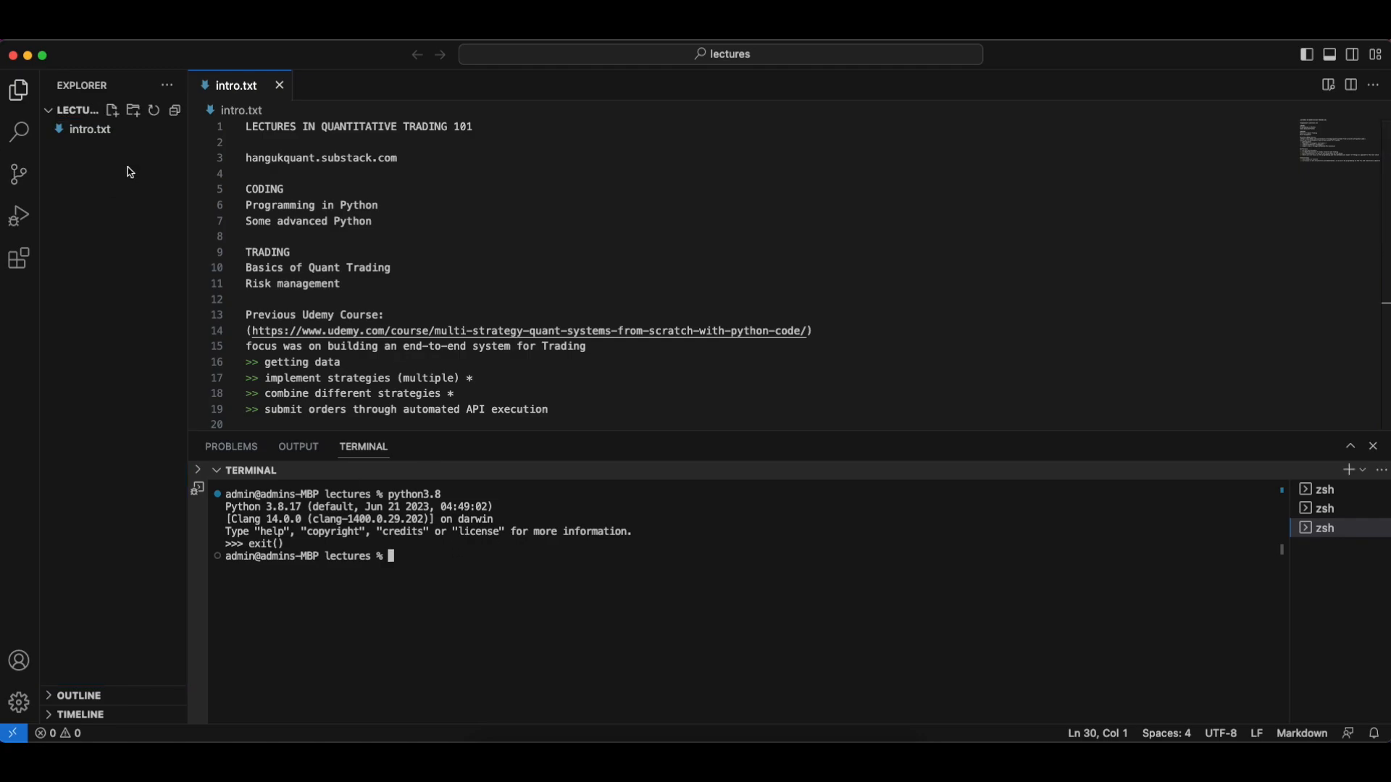
double_click(343, 84)
key(super+s)
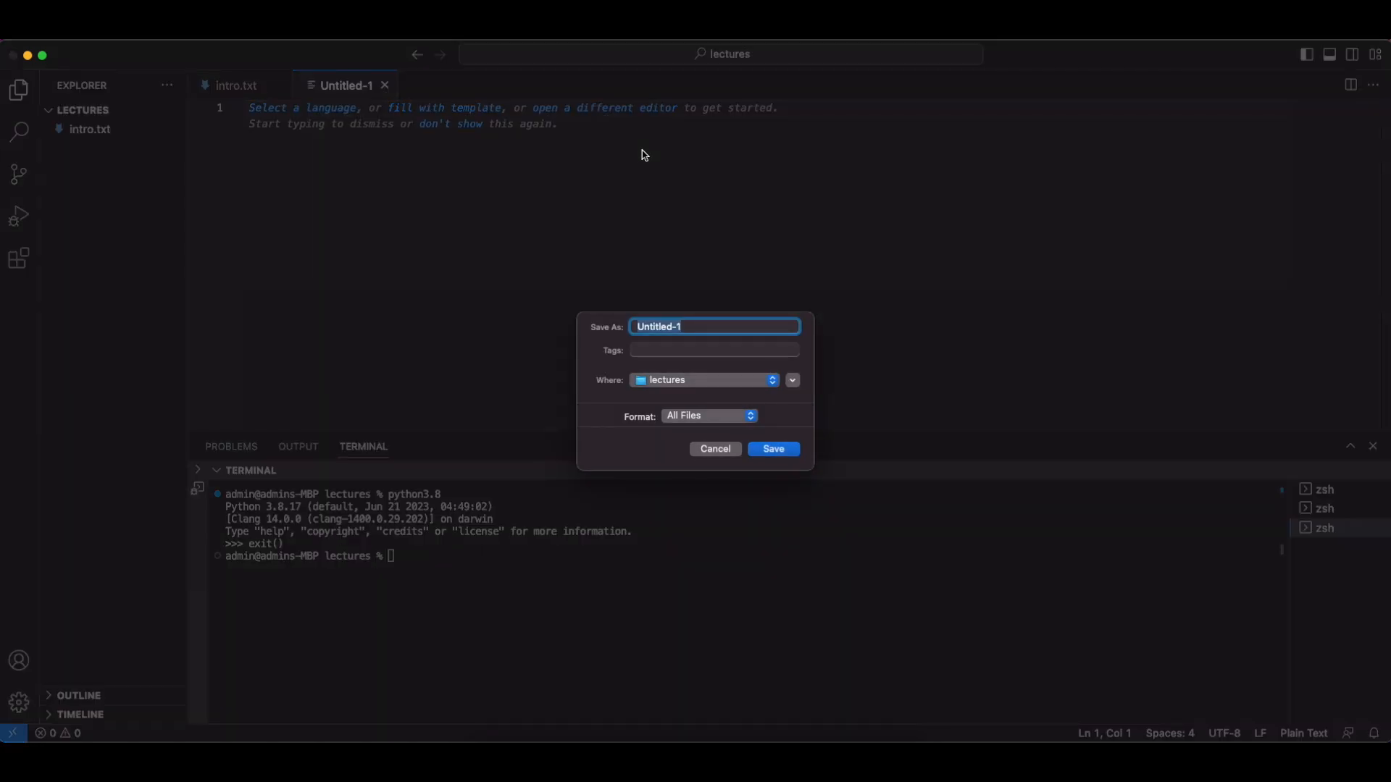
text(main.py)
key(Return)
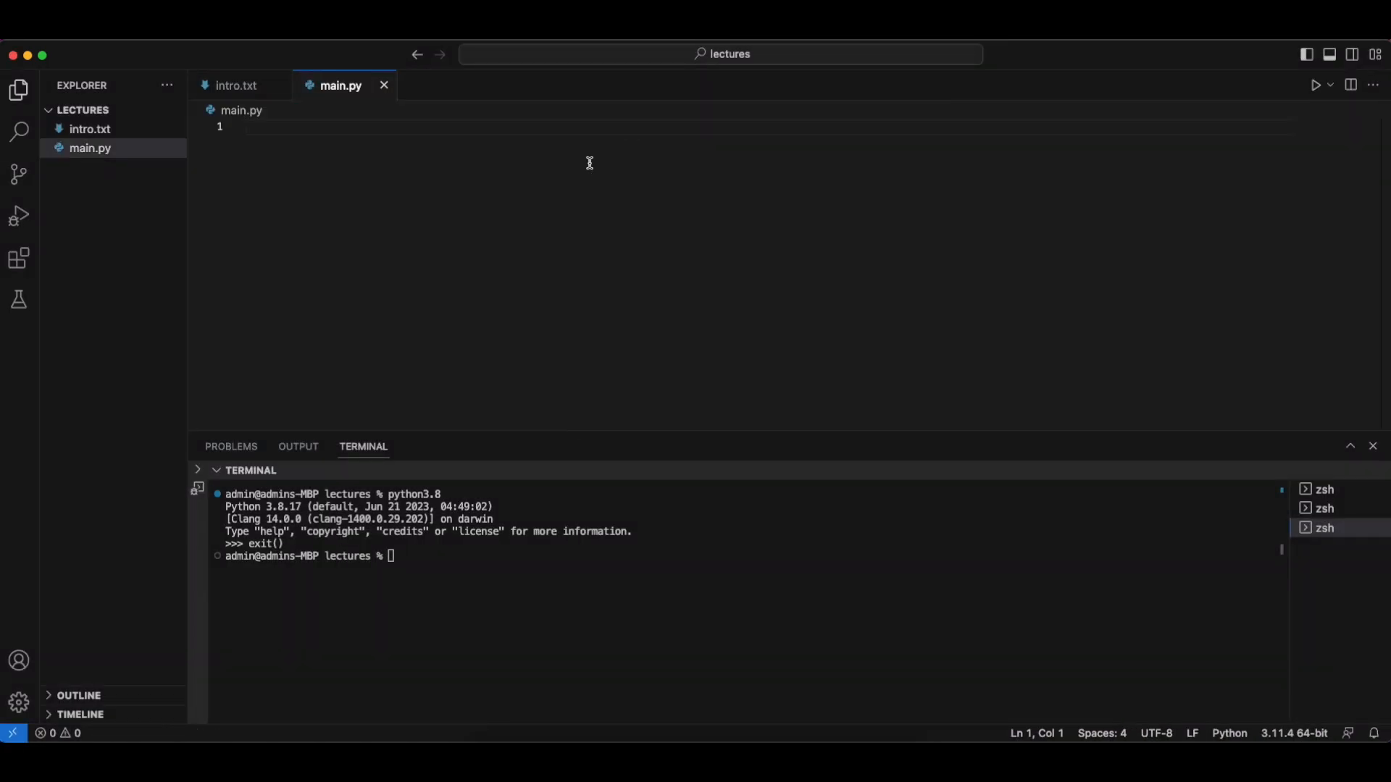
key(super+v)
key(super+a)
click(576, 210)
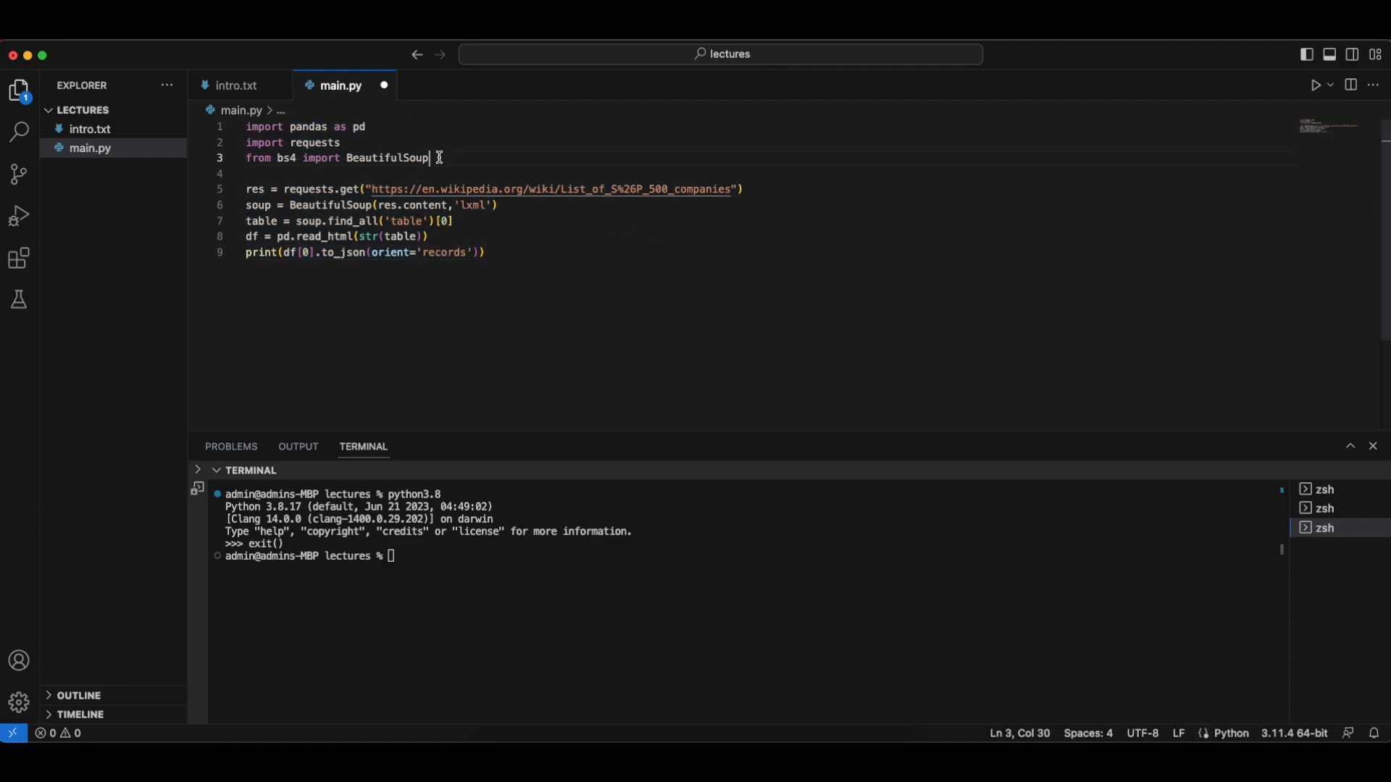
drag(431, 157, 246, 126)
Install bs4 and pandas with 'python3.8 -m pip install' in the terminal
click(500, 253)
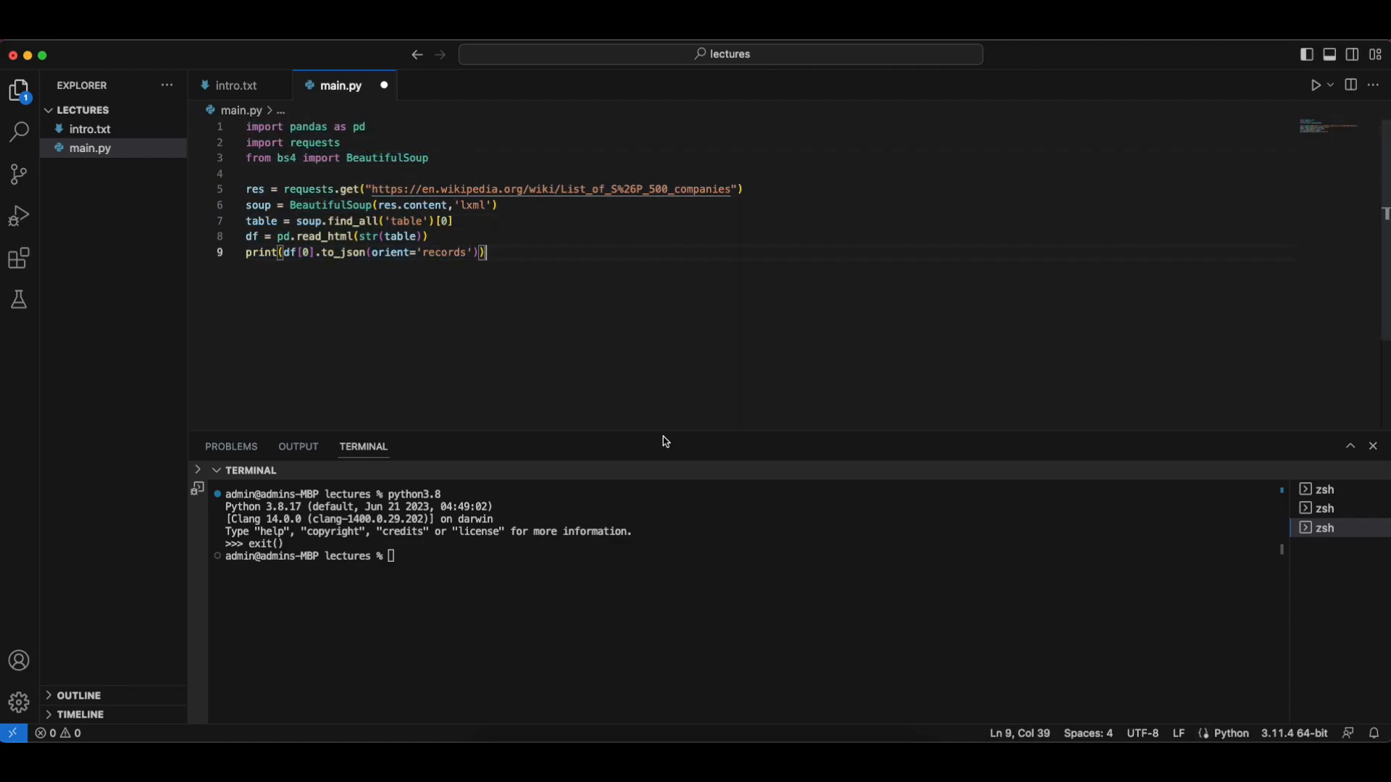
text(python3.)
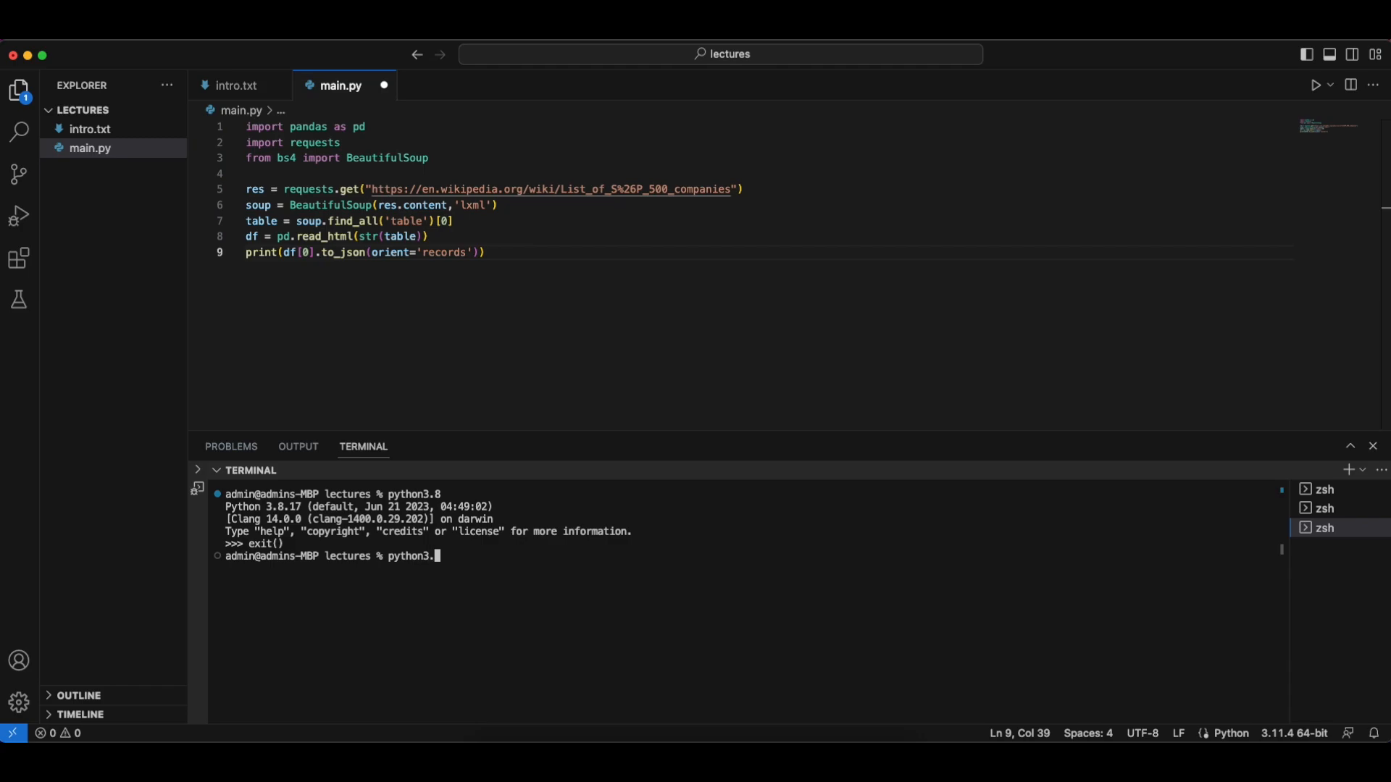
text(8 -m pip install )
text(bs4)
key(Return)
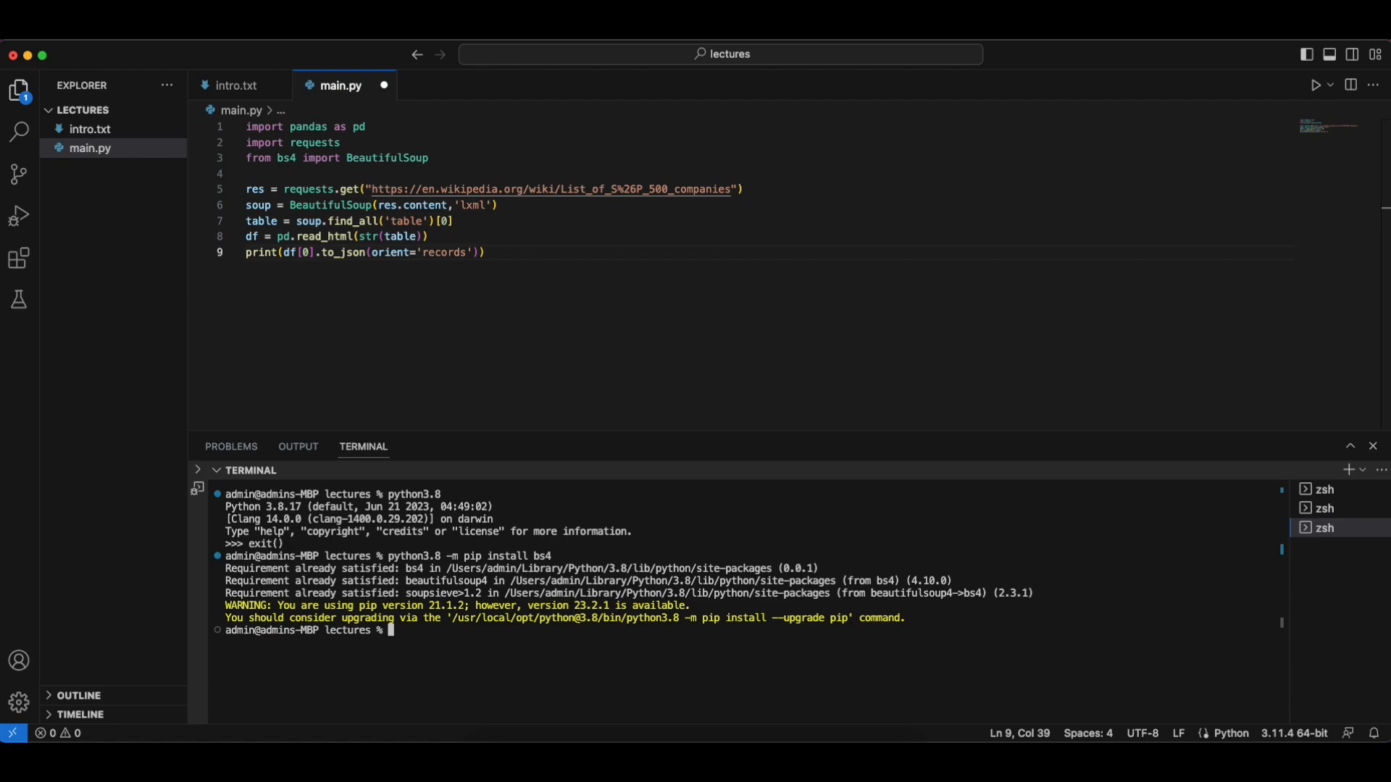
key(Up)
key(BackSpace)
key(BackSpace)
key(BackSpace)
text(pandas)
key(Return)
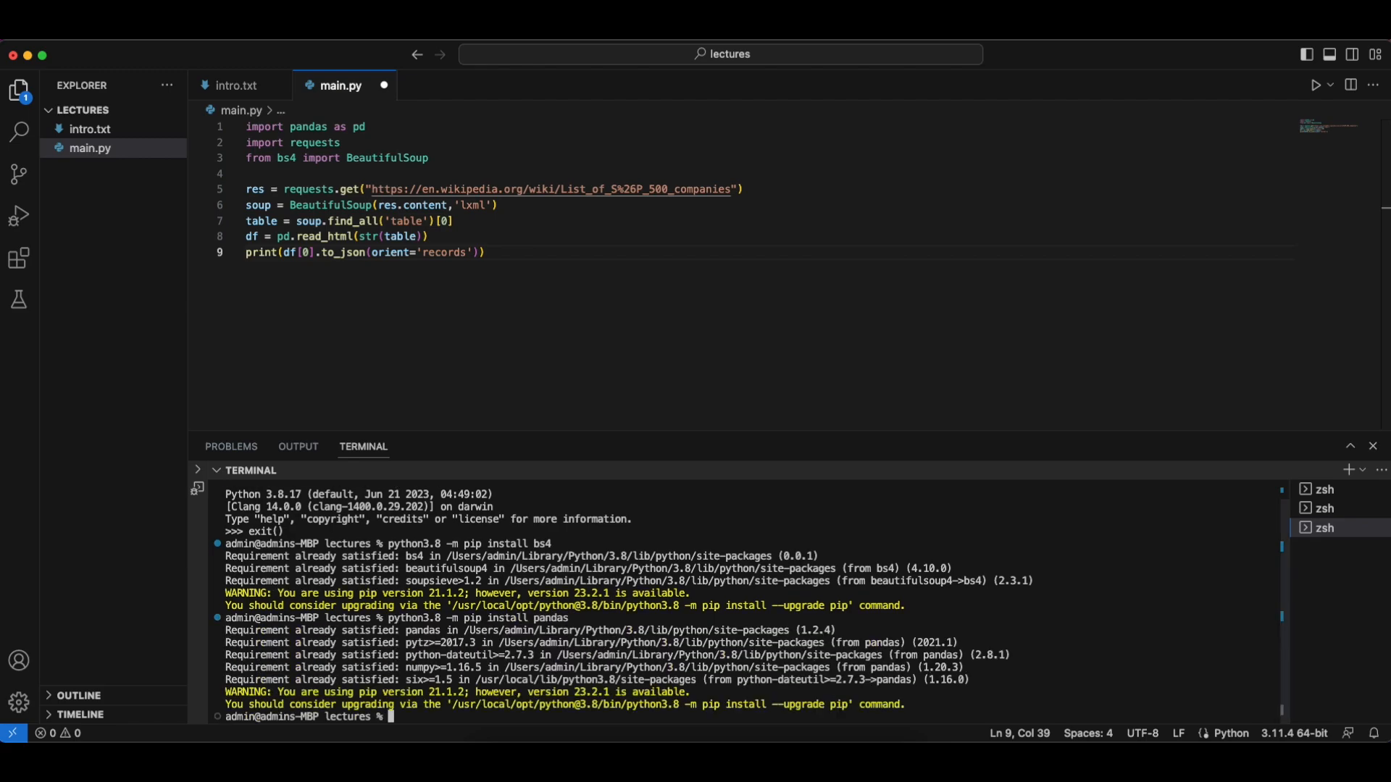
click(489, 252)
Review the requests call and the Wikipedia URL on line 5 of main.py
key(super+a)
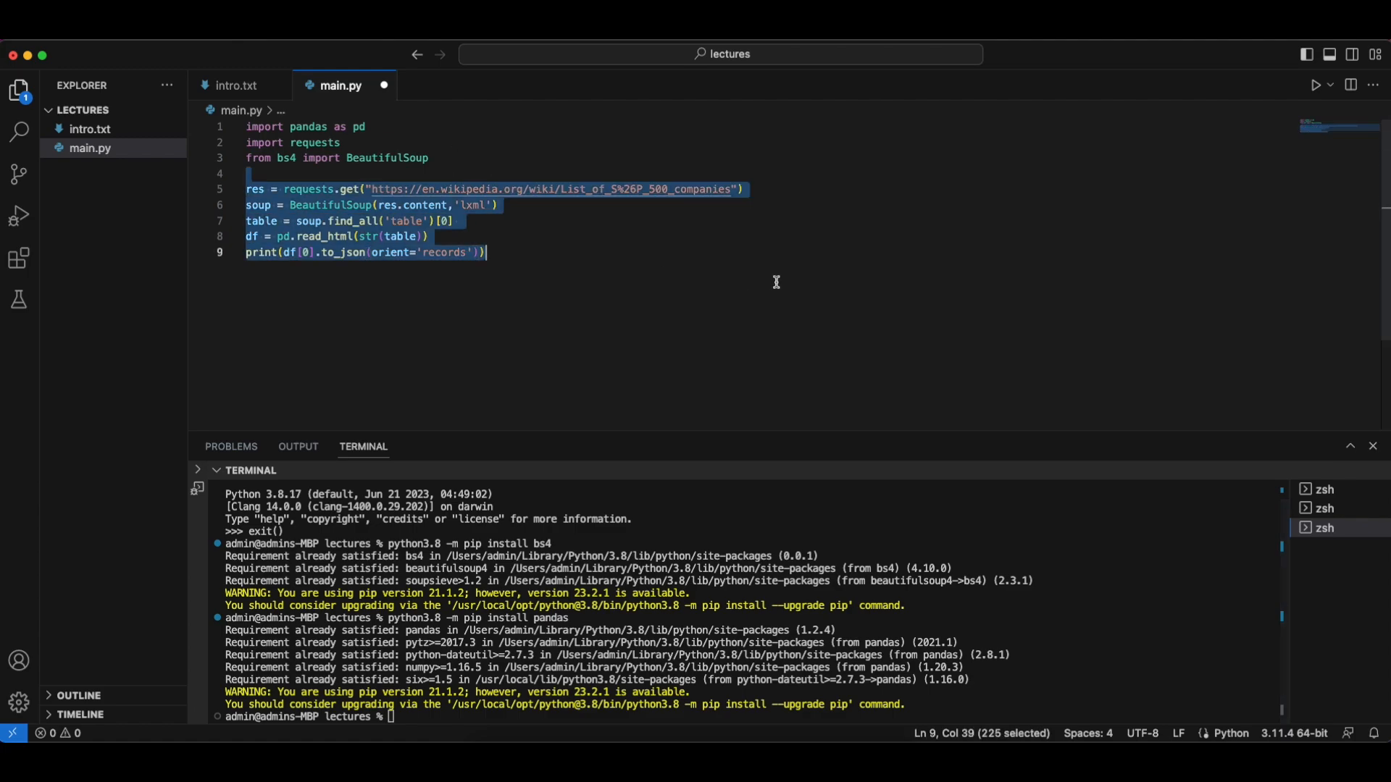
key(Right)
drag(357, 172, 610, 261)
click(549, 222)
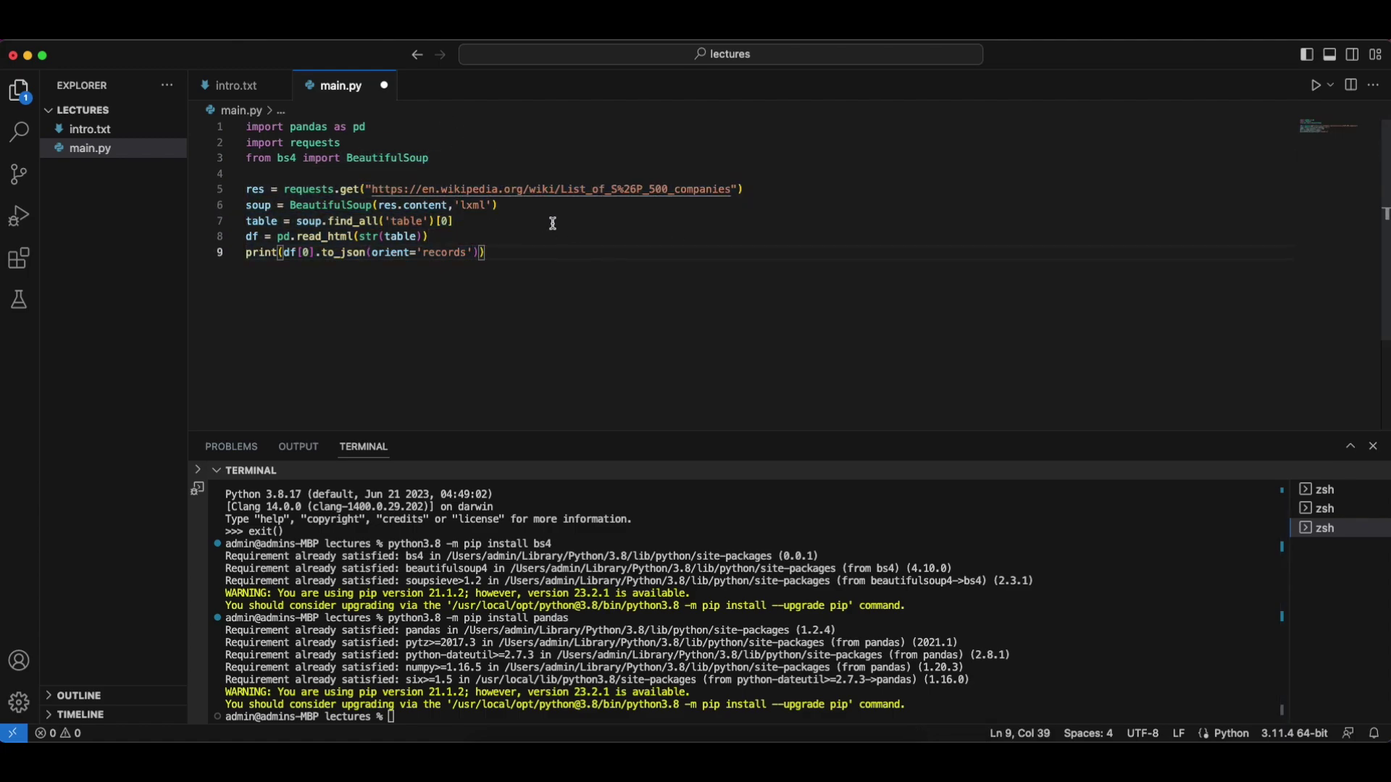
click(321, 190)
double_click(321, 189)
mouse_move(309, 189)
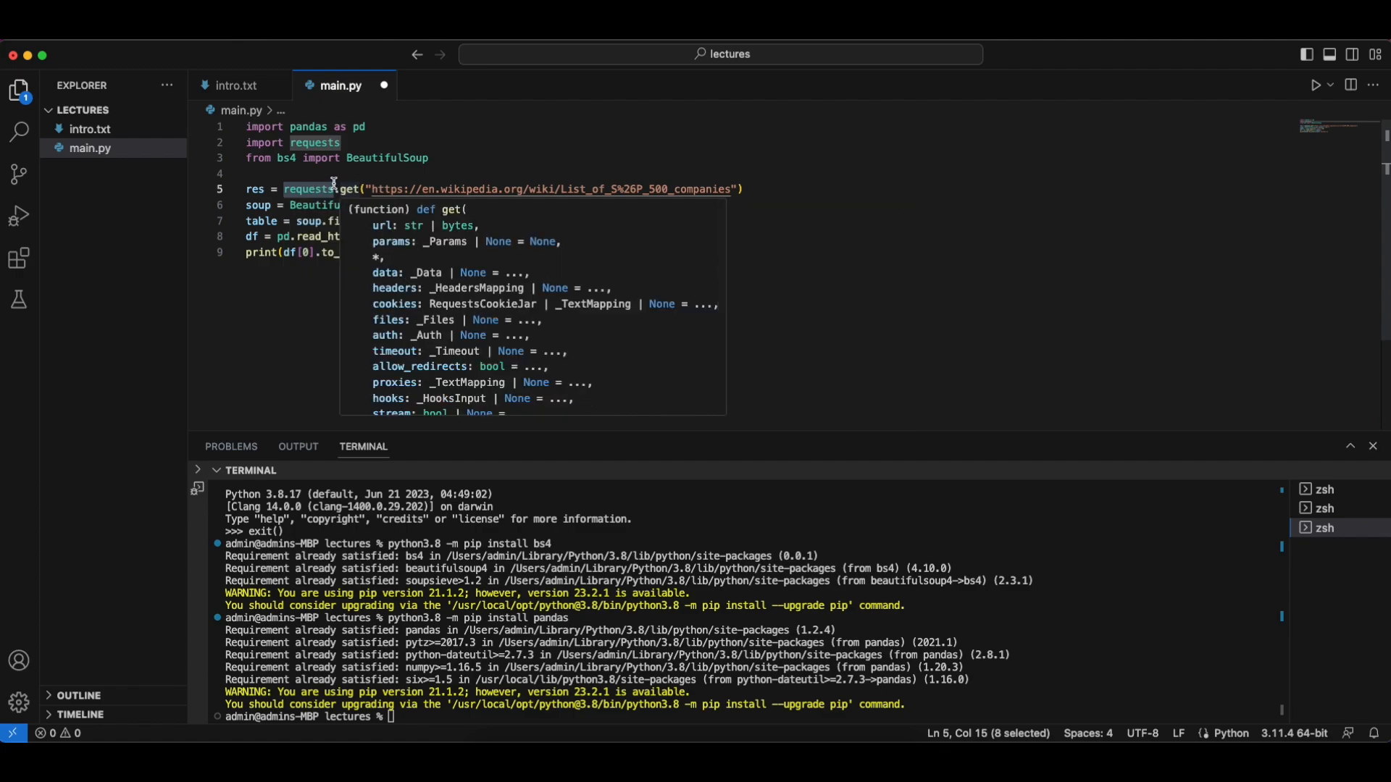
click(375, 173)
drag(372, 189, 668, 192)
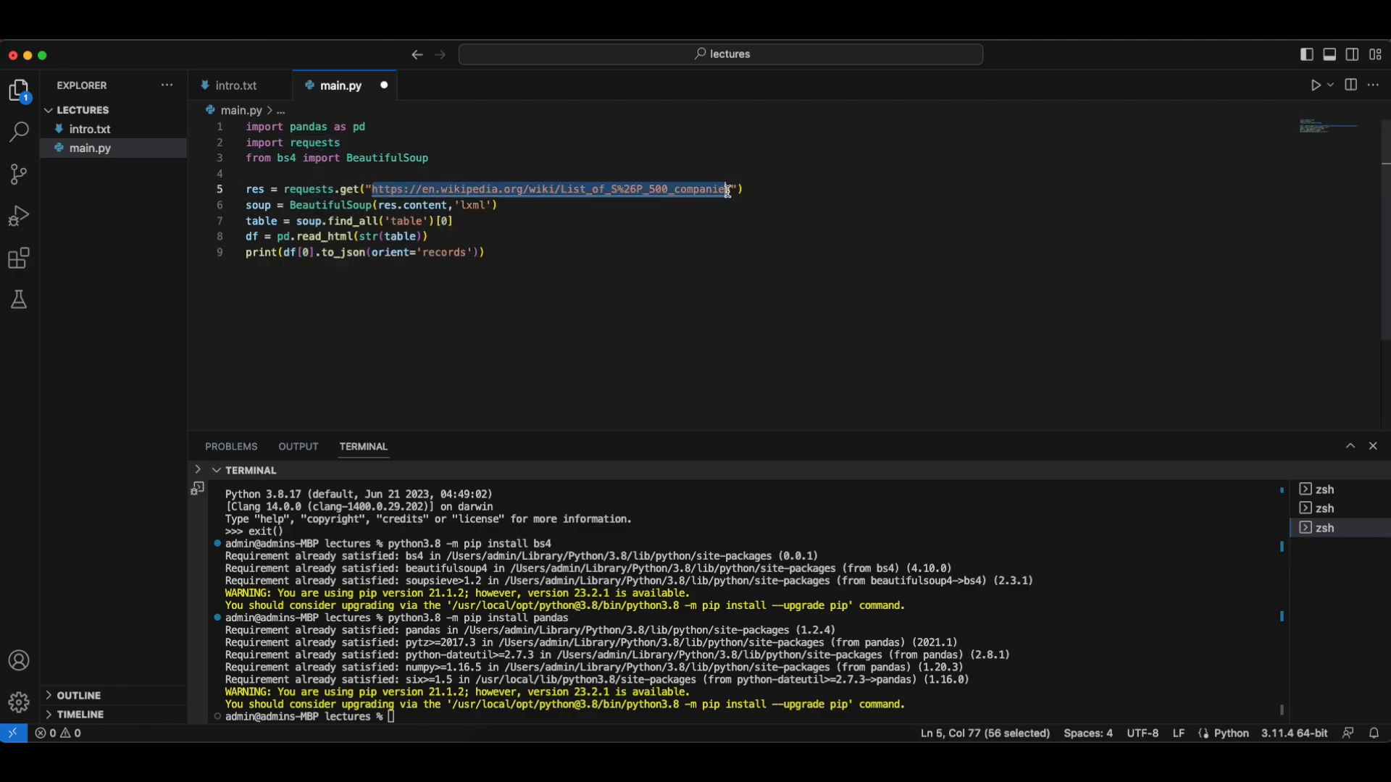
drag(728, 190, 749, 200)
click(582, 271)
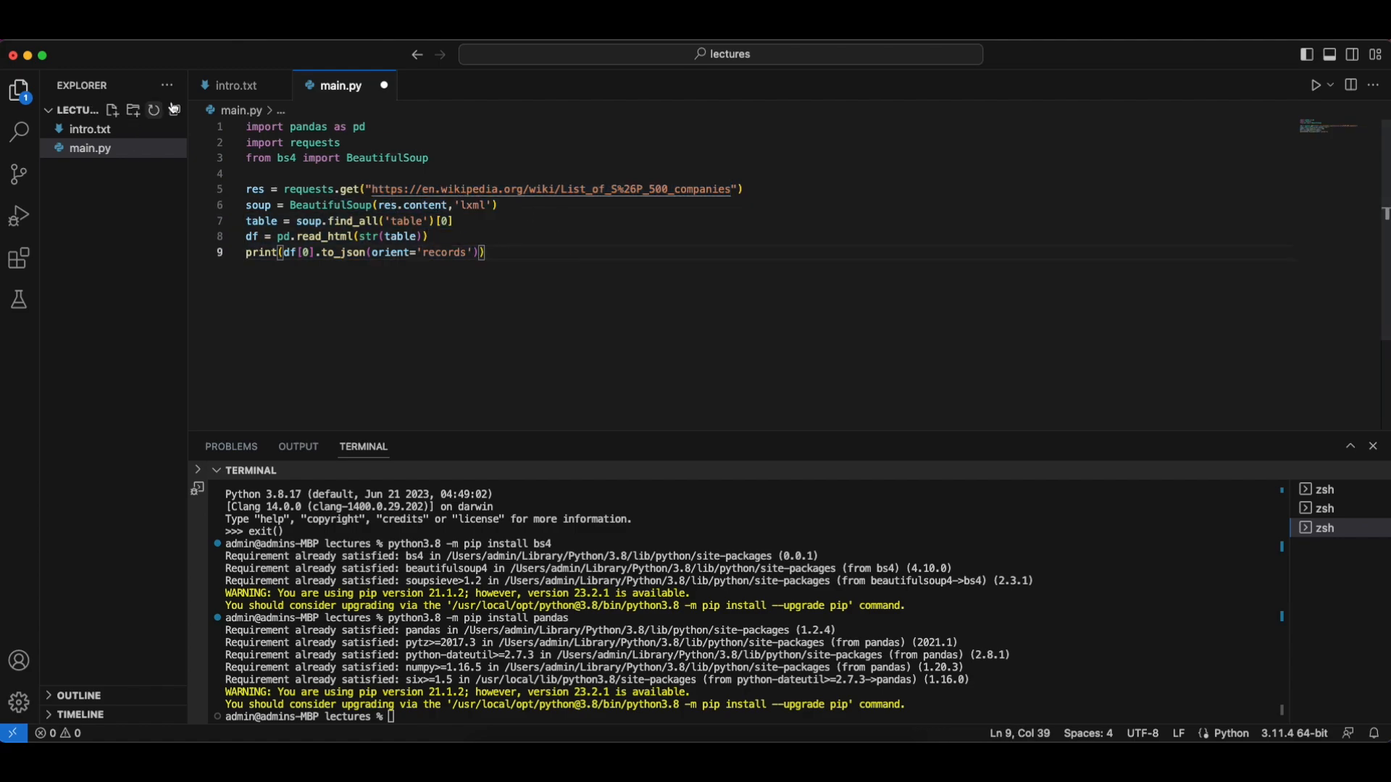
Replace the 'lxml' parser on line 6 with 'html', save main.py, and review lines 7-8
double_click(473, 205)
text(html)
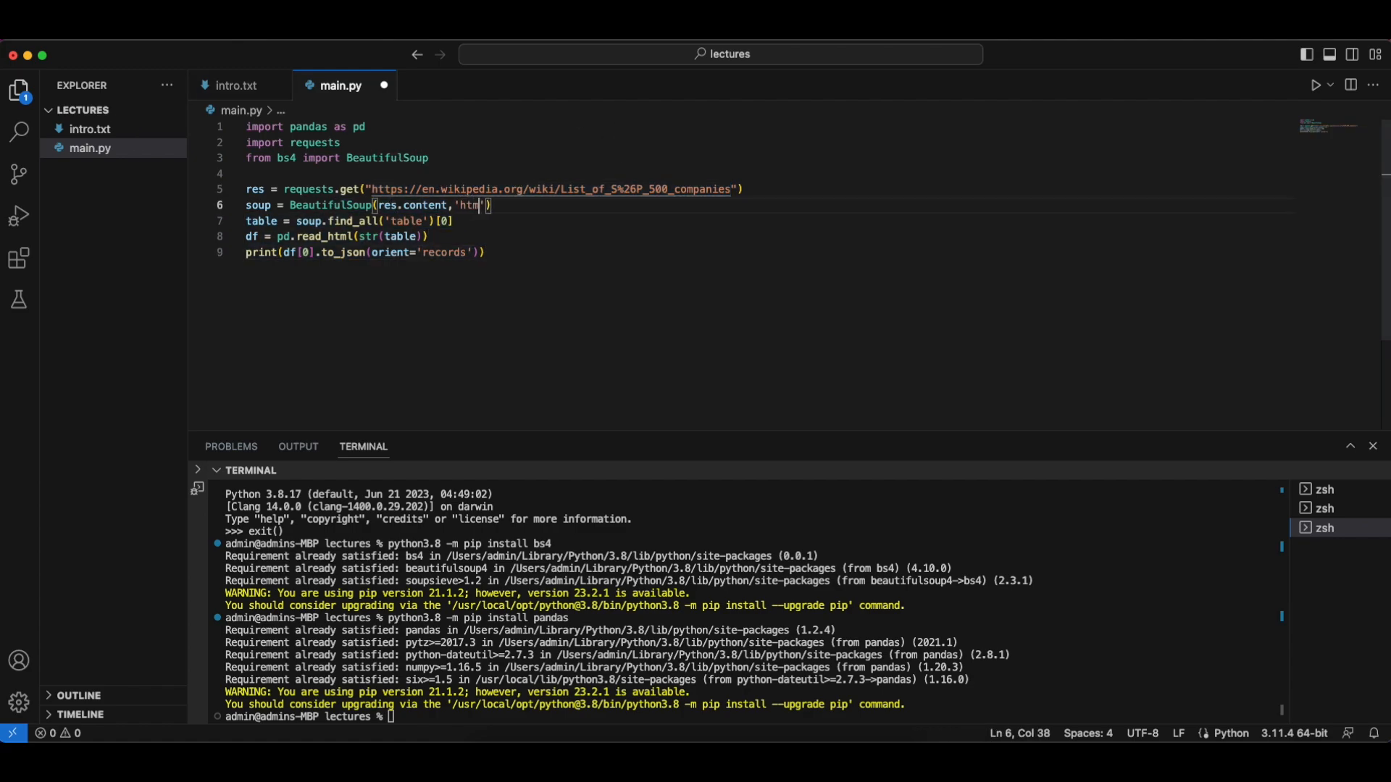
key(super+s)
key(Down)
key(Down)
drag(457, 220, 247, 221)
click(457, 221)
key(shift+Left)
key(shift+Left)
key(shift+Left)
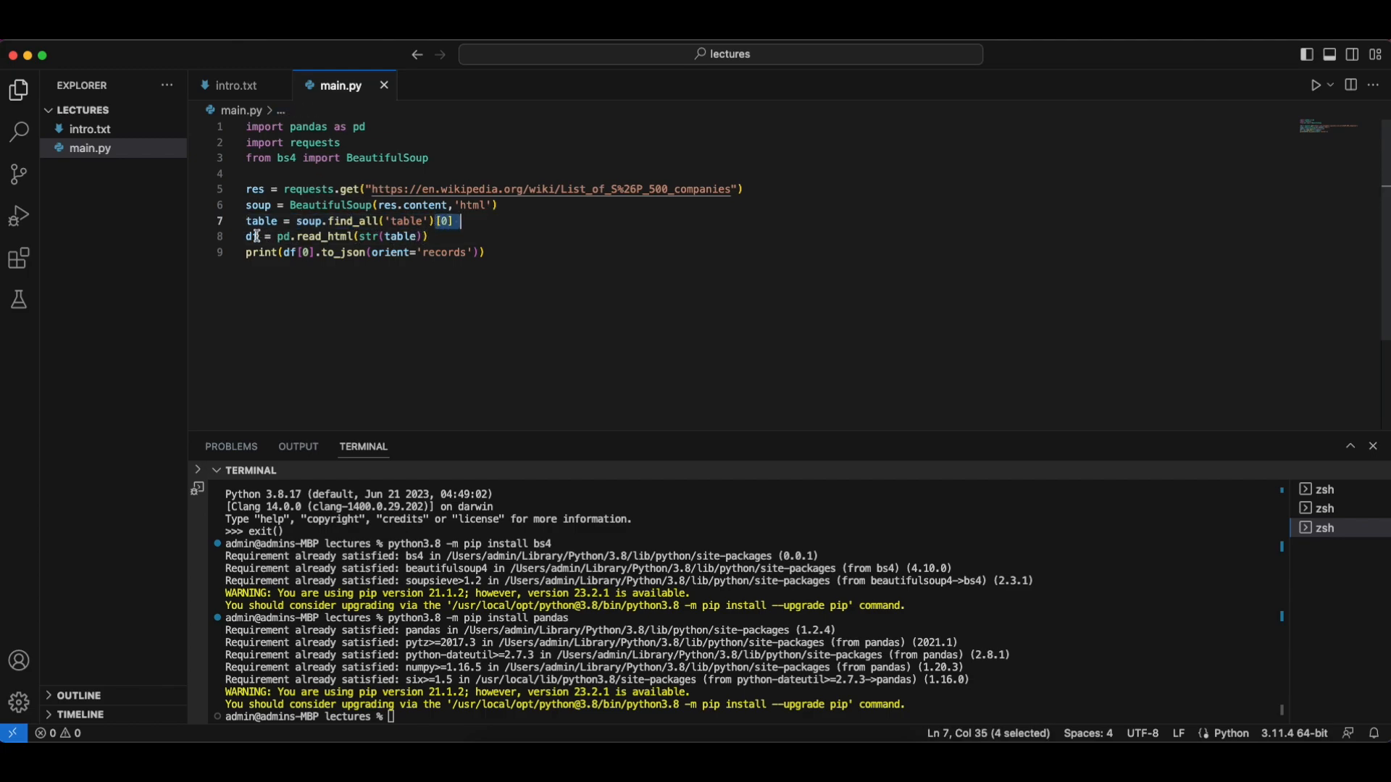
click(255, 236)
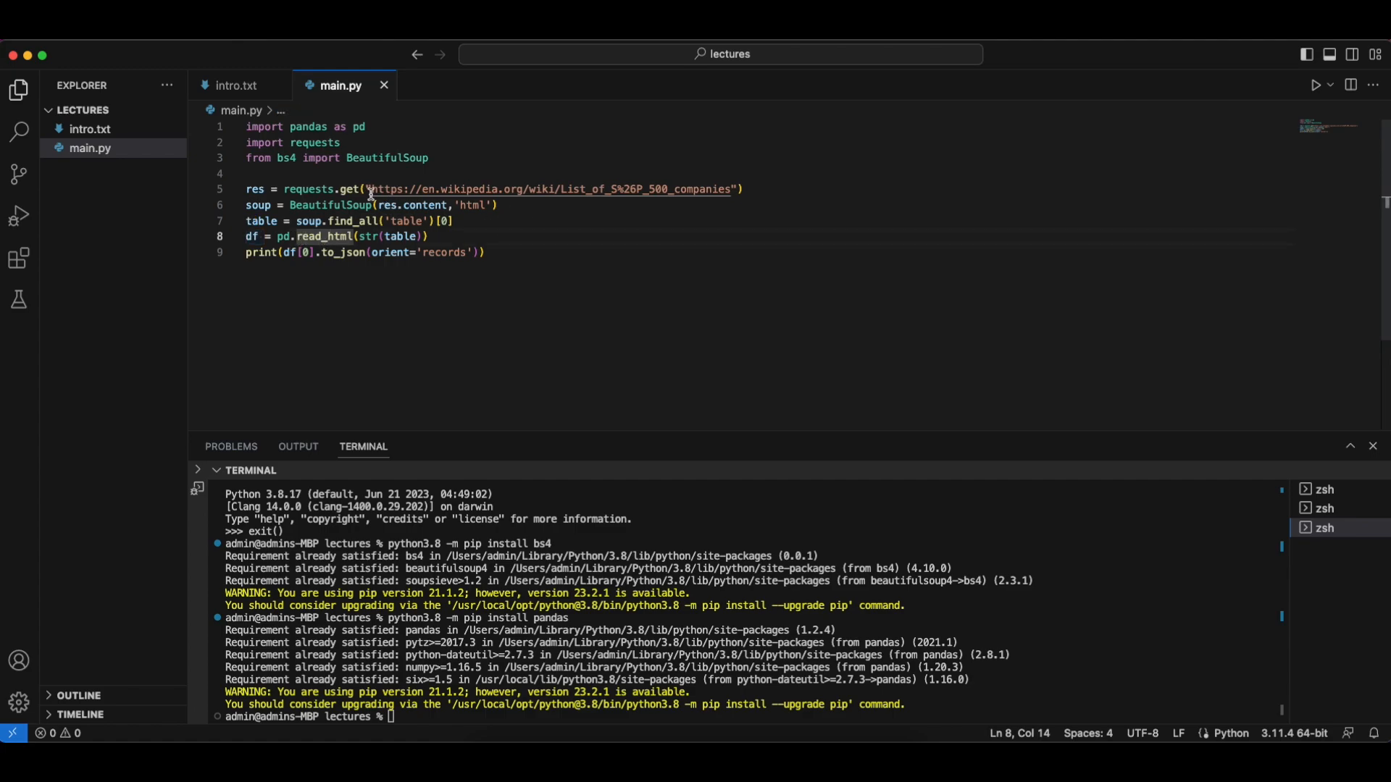
drag(370, 190, 733, 189)
key(super+c)
click(809, 251)
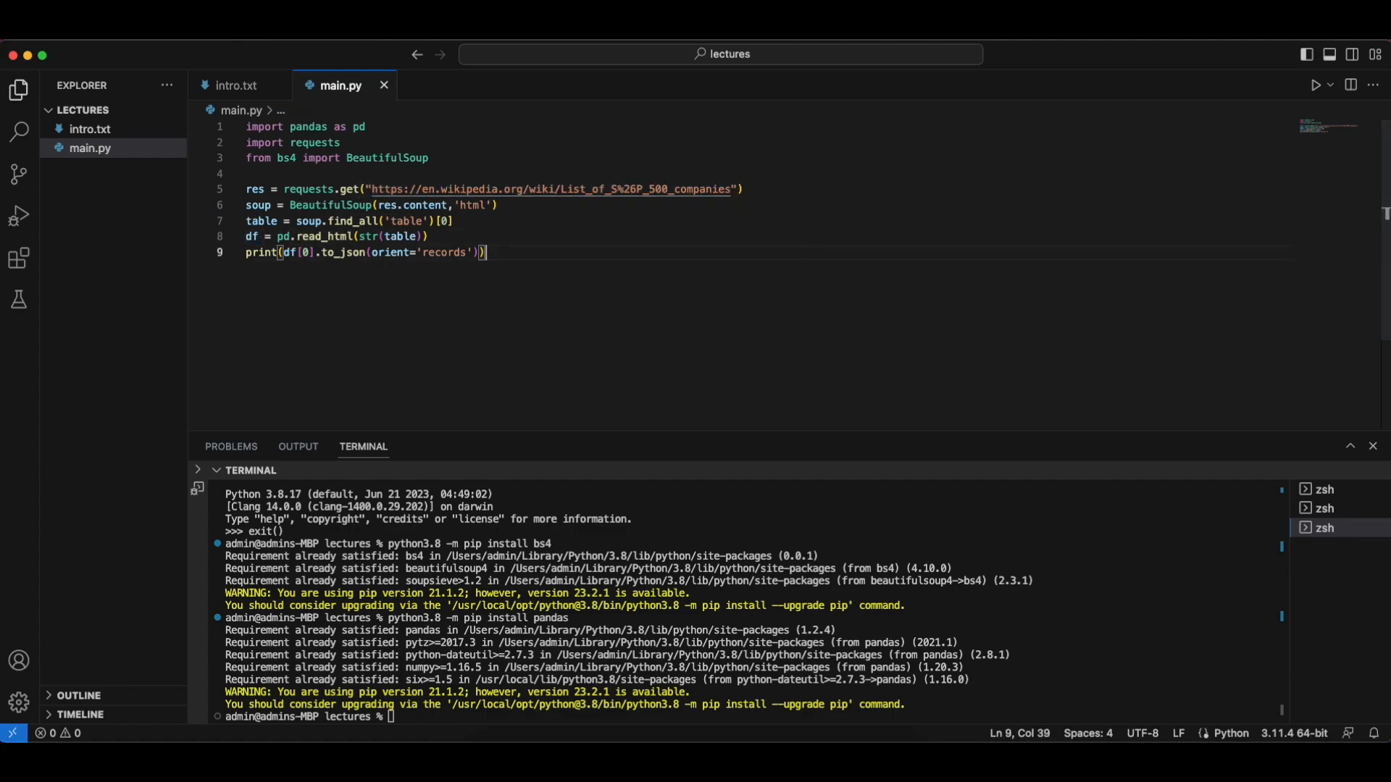
key(super+Tab)
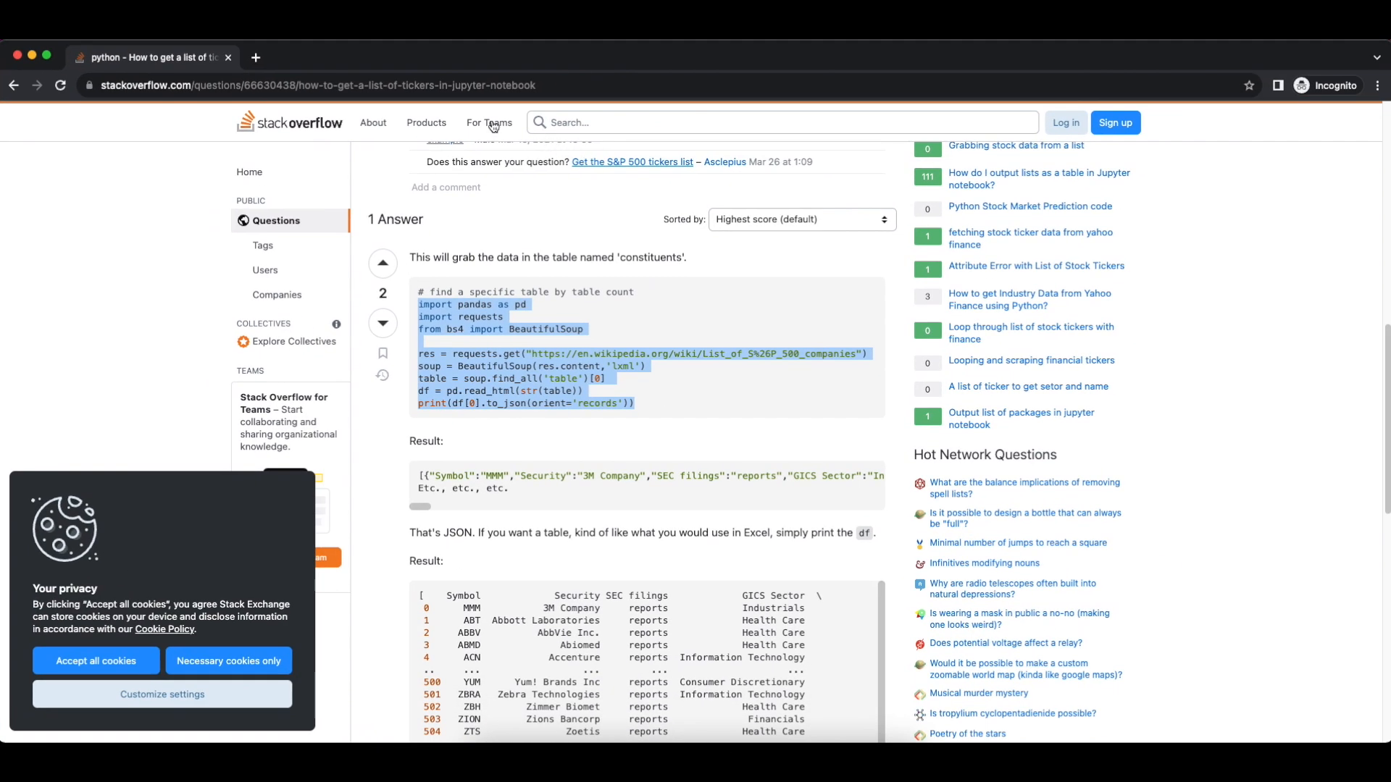
Load the pasted Wikipedia 'List of S&P 500 companies' URL in a new tab and bring up developer tools
key(super+t)
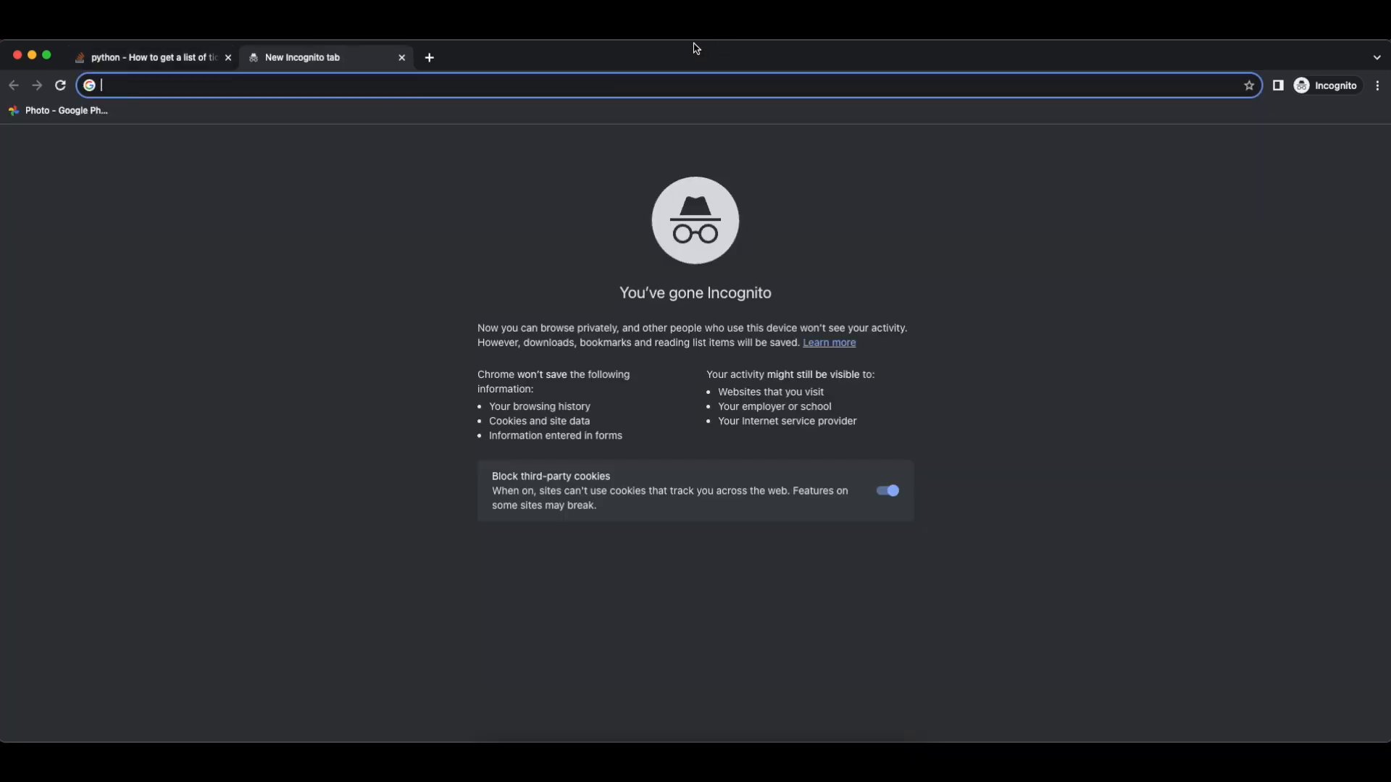
key(super+v)
key(Return)
scroll(1091, 229, down, 1)
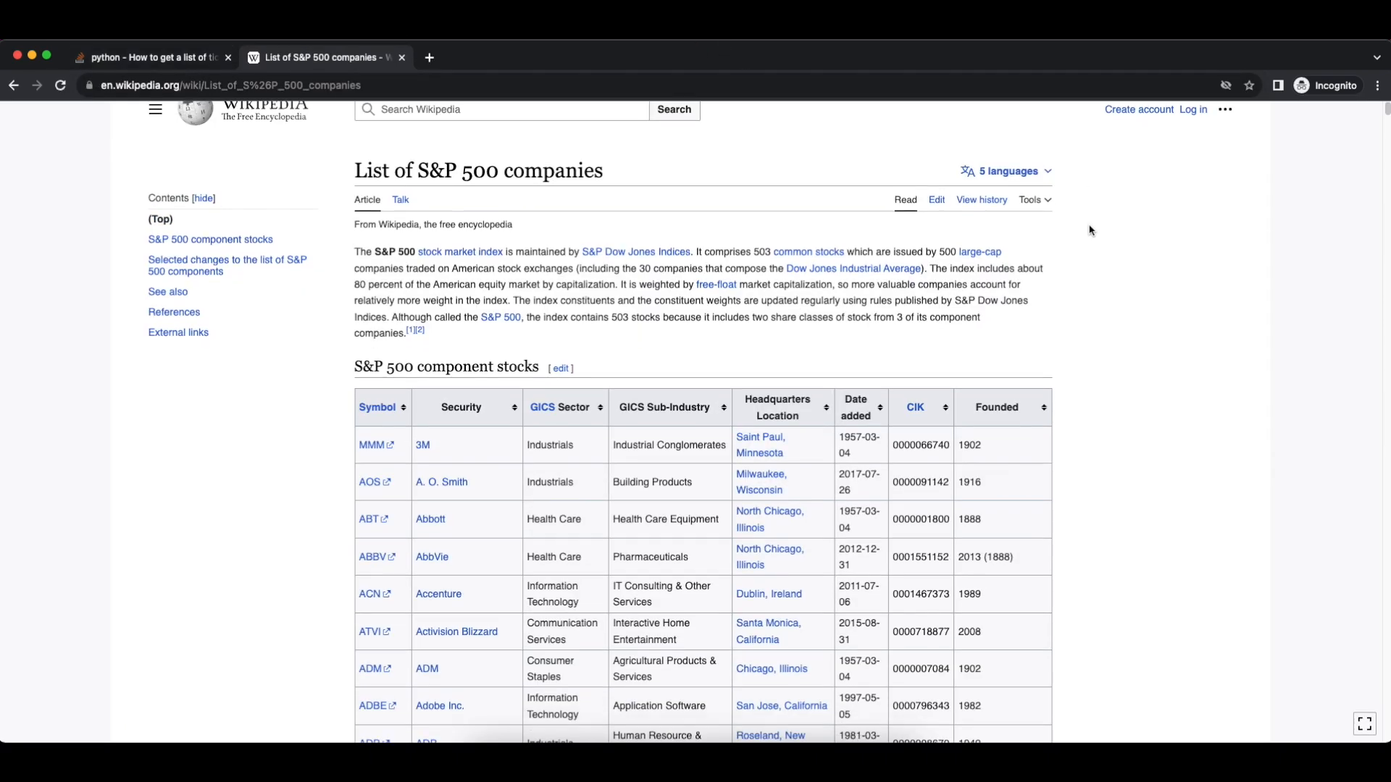
scroll(506, 354, down, 10)
scroll(505, 354, down, 10)
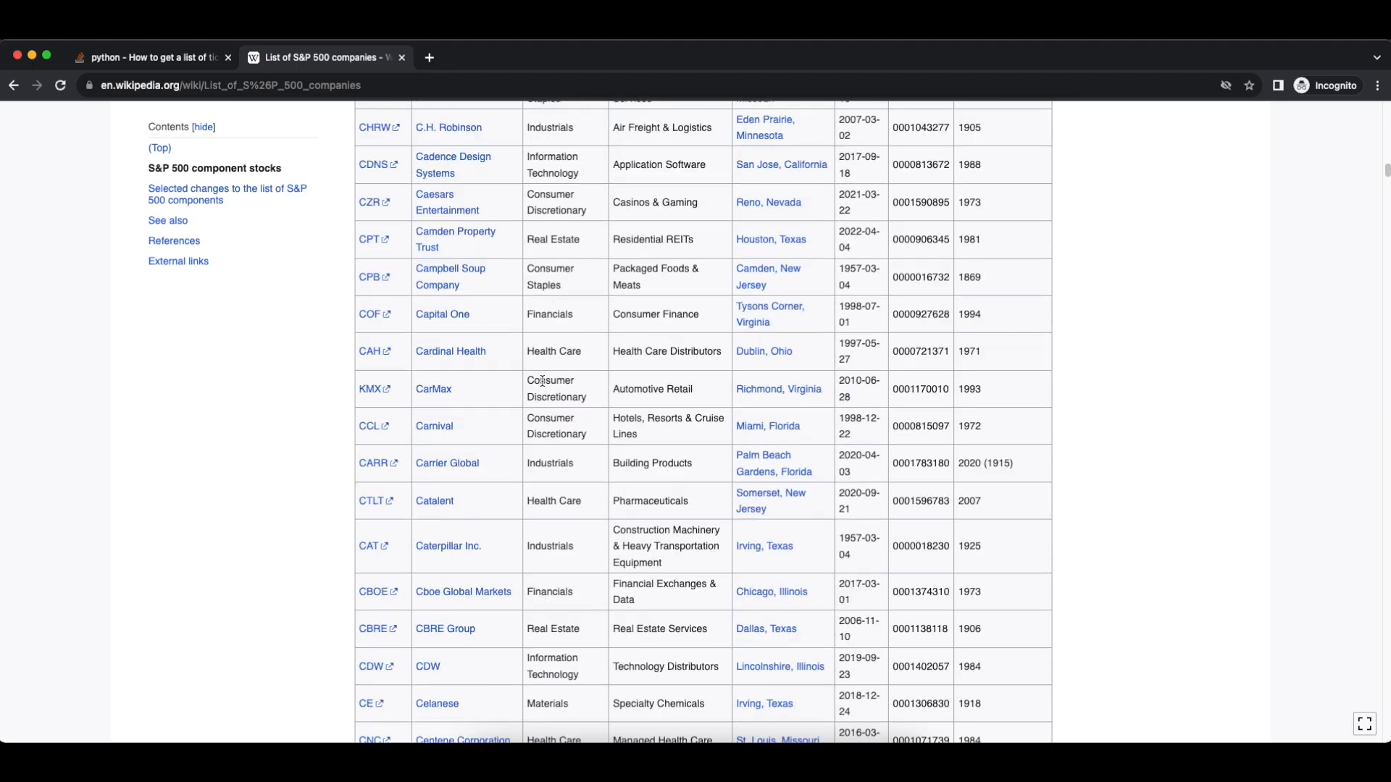
scroll(506, 352, up, 10)
scroll(506, 354, up, 8)
scroll(505, 348, up, 8)
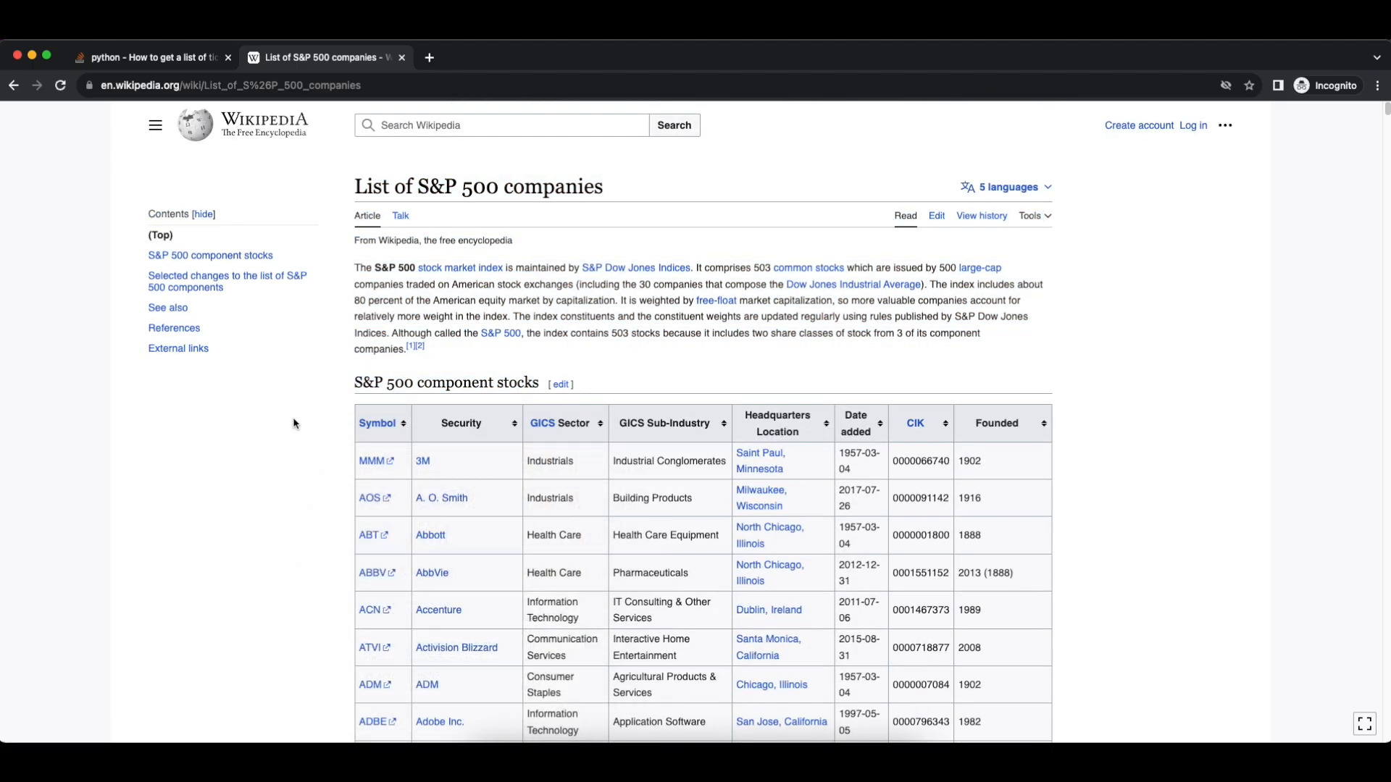
key(XF86AudioLowerVolume)
key(alt+super+i)
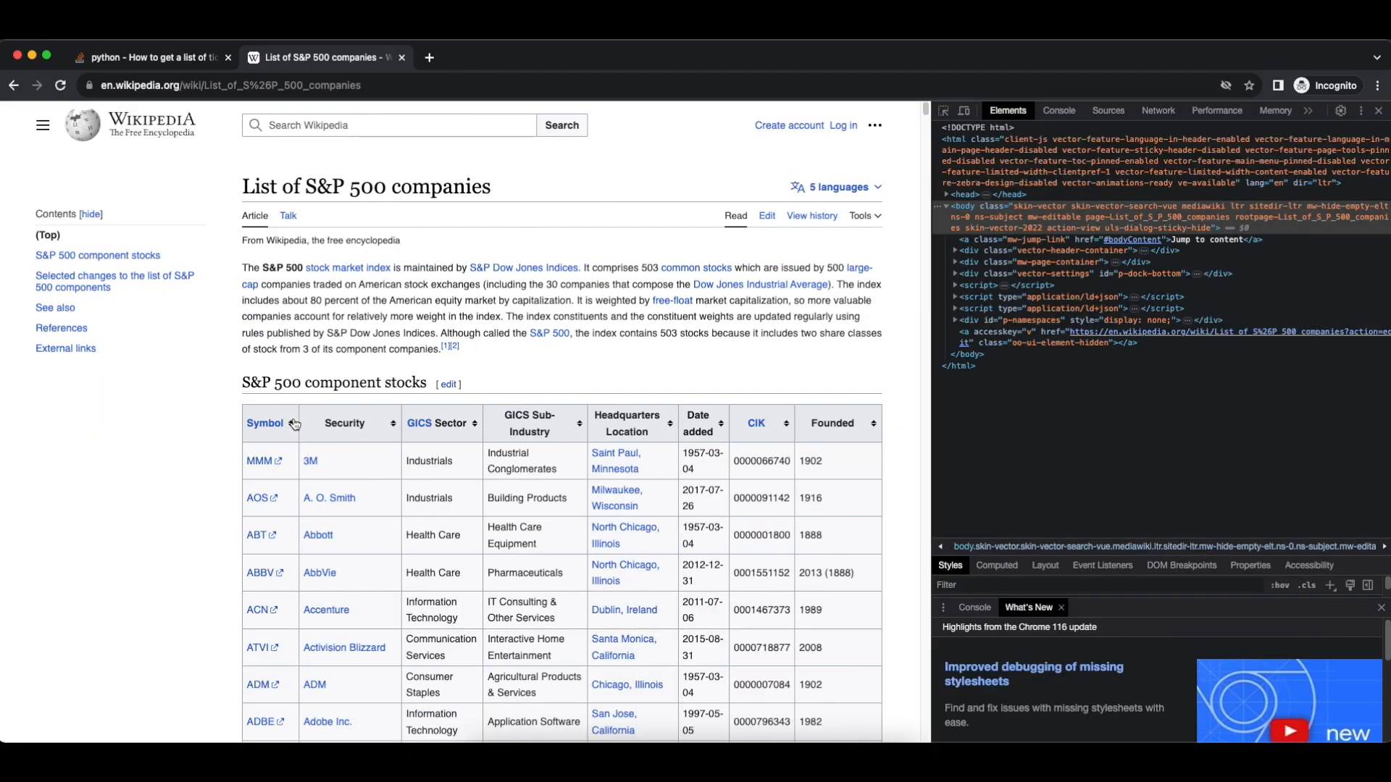
Inspect the Symbol header and select the 'wikitable sortable' table node with id 'constituents', then collapse it
click(944, 110)
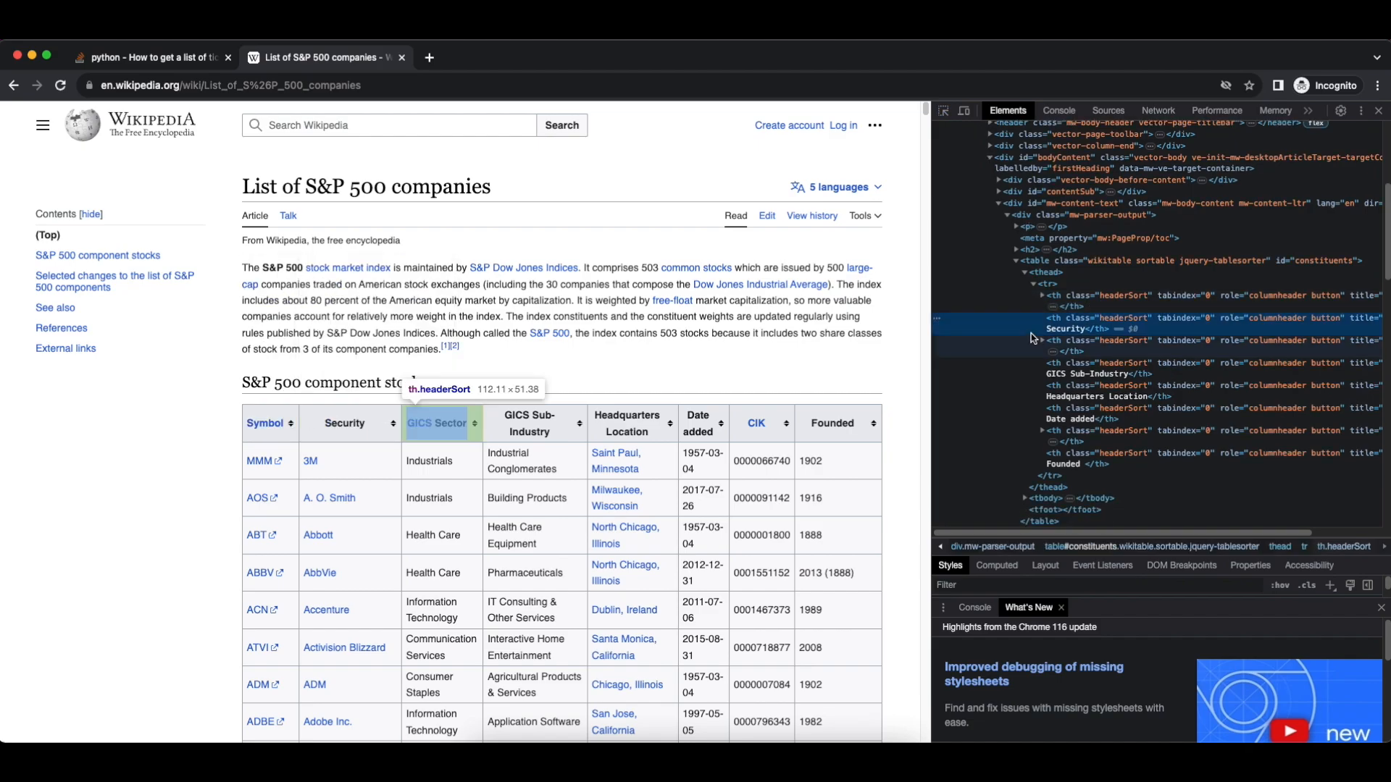
click(1051, 264)
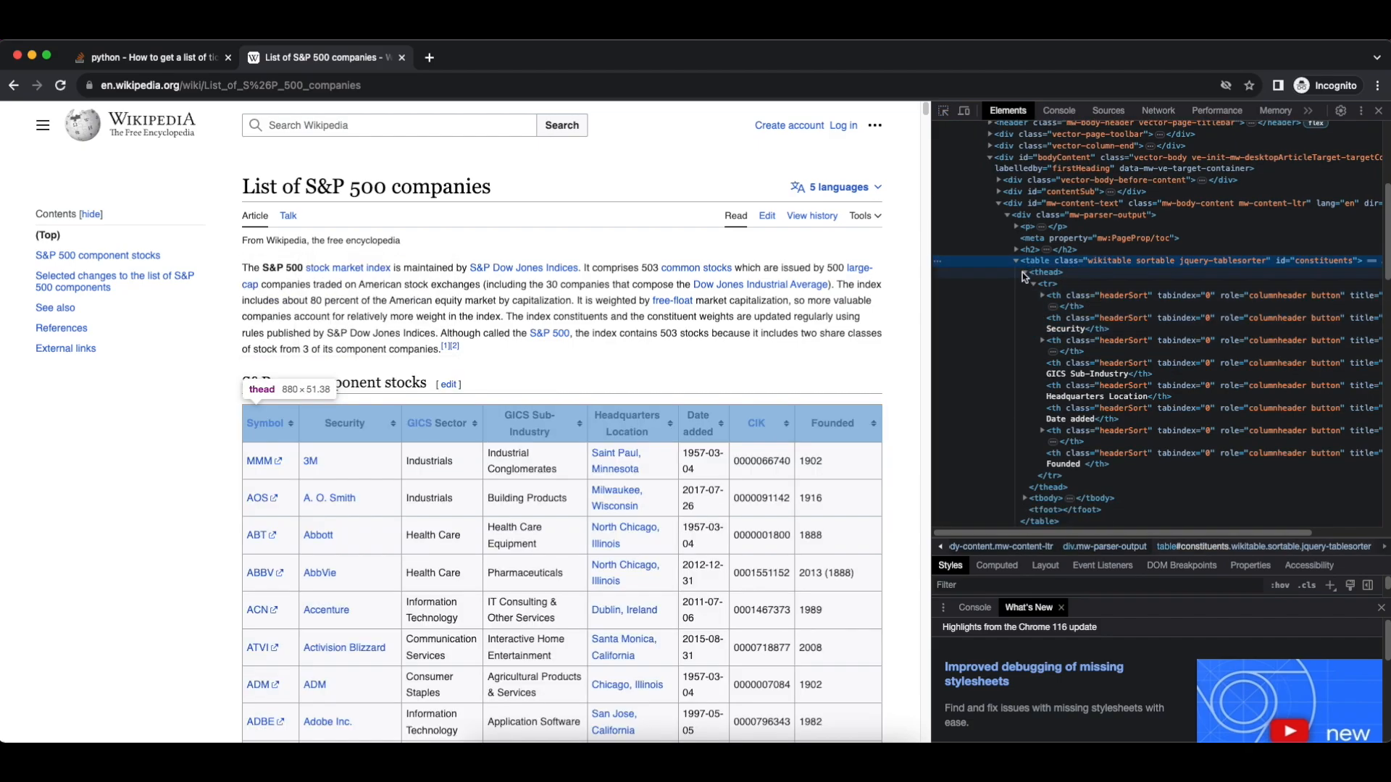
scroll(1023, 264, down, 1)
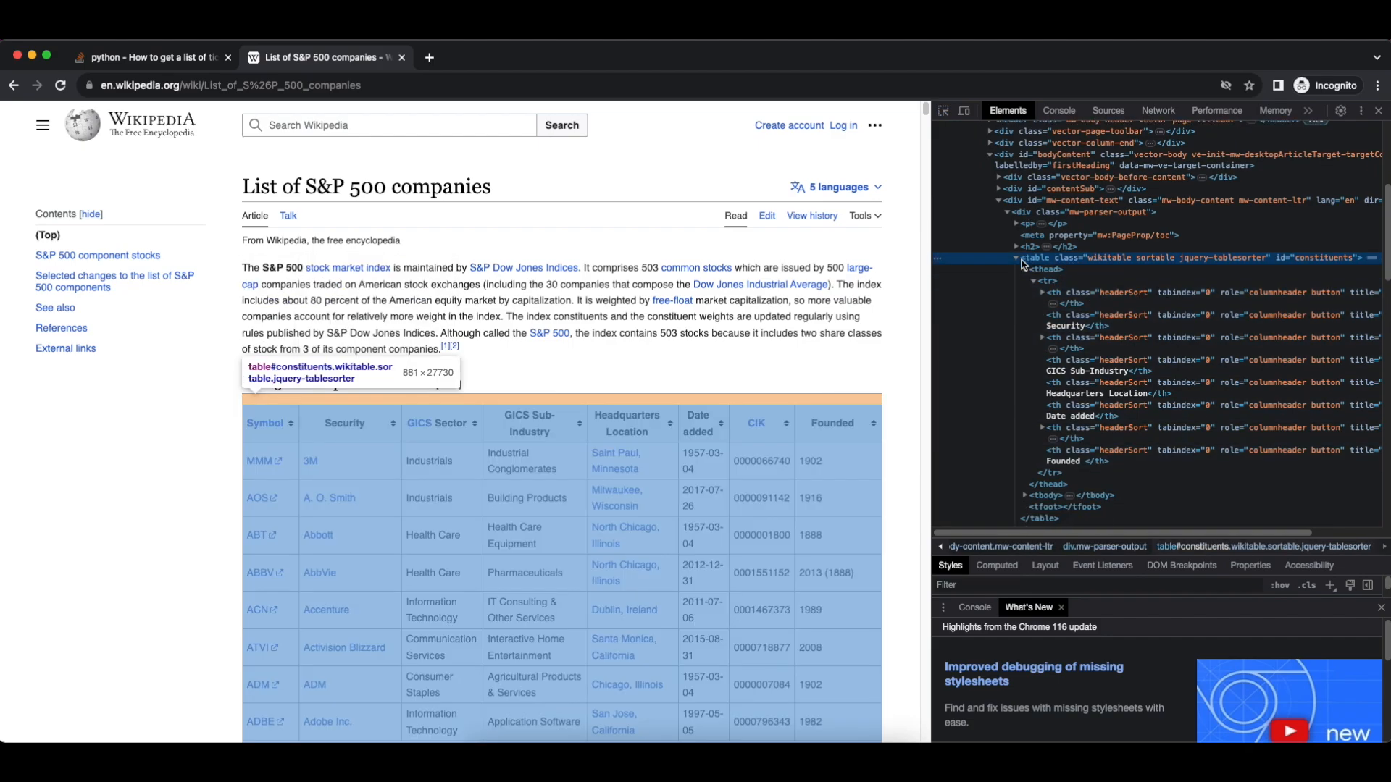
click(1014, 261)
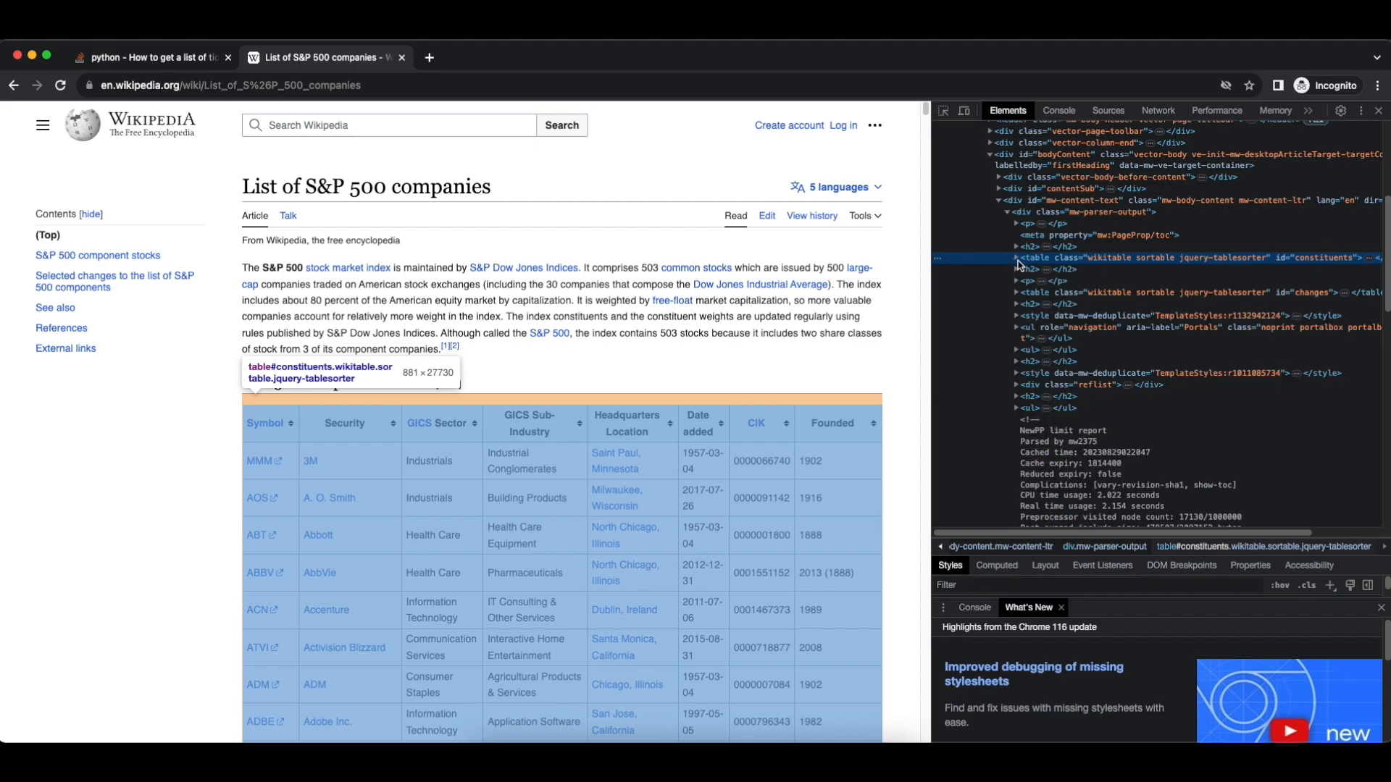
scroll(544, 435, down, 5)
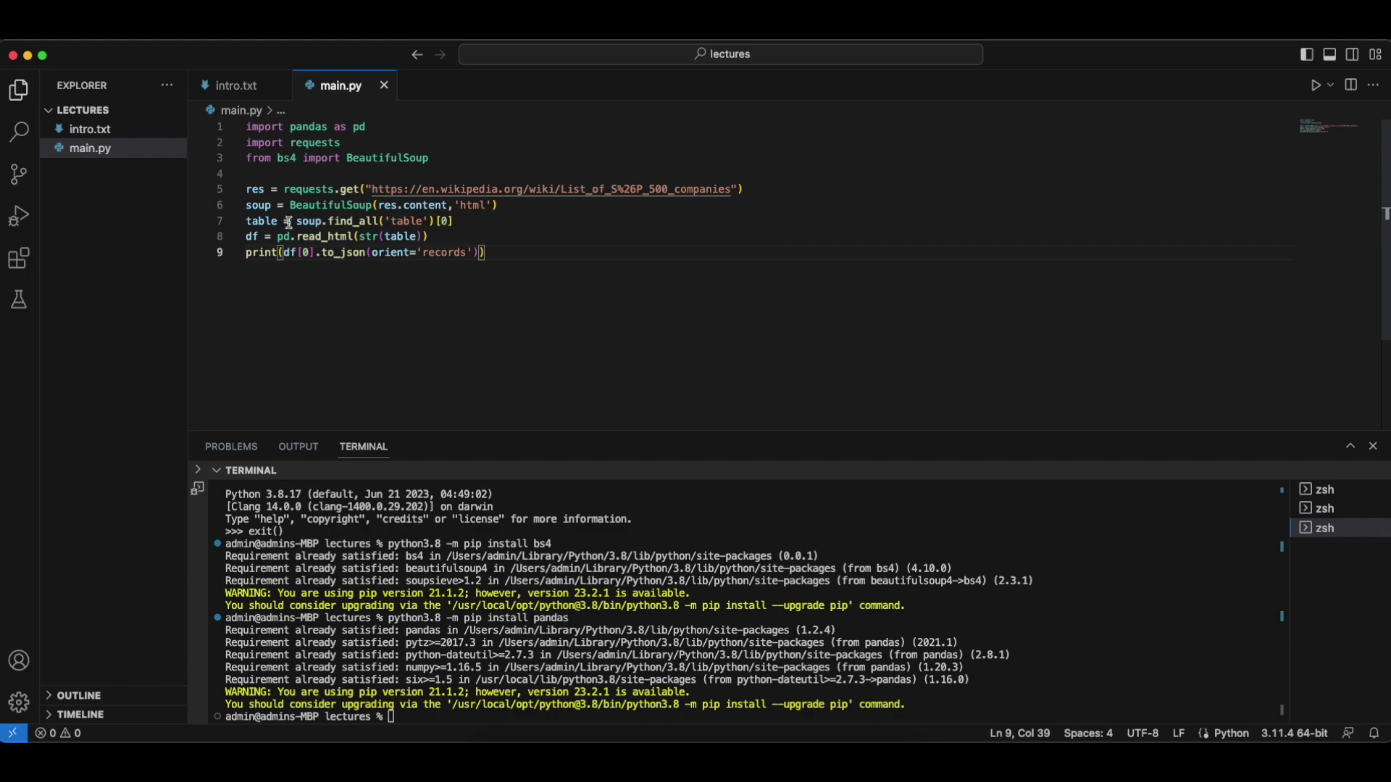
Add print(table) and exit() lines after line 7 and save main.py
double_click(261, 221)
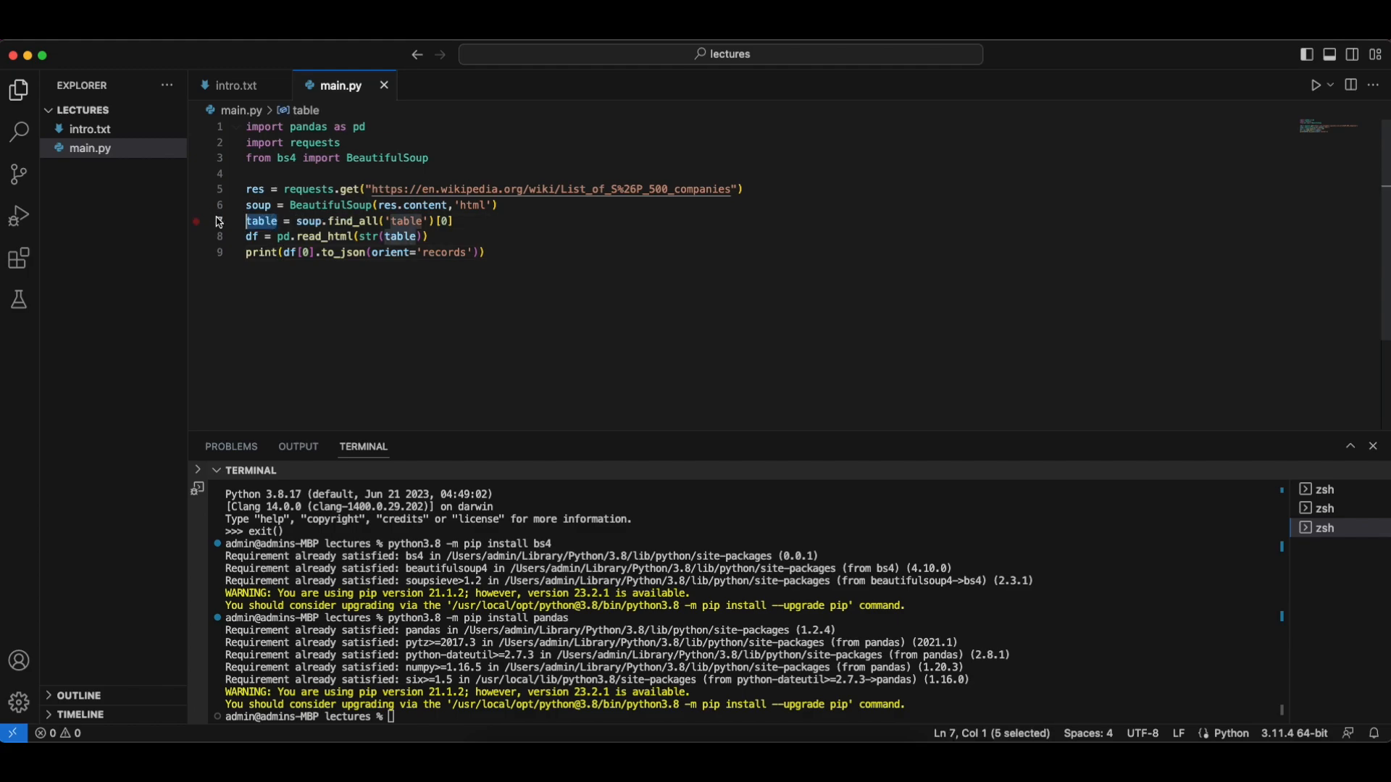
key(End)
key(Return)
text(print)
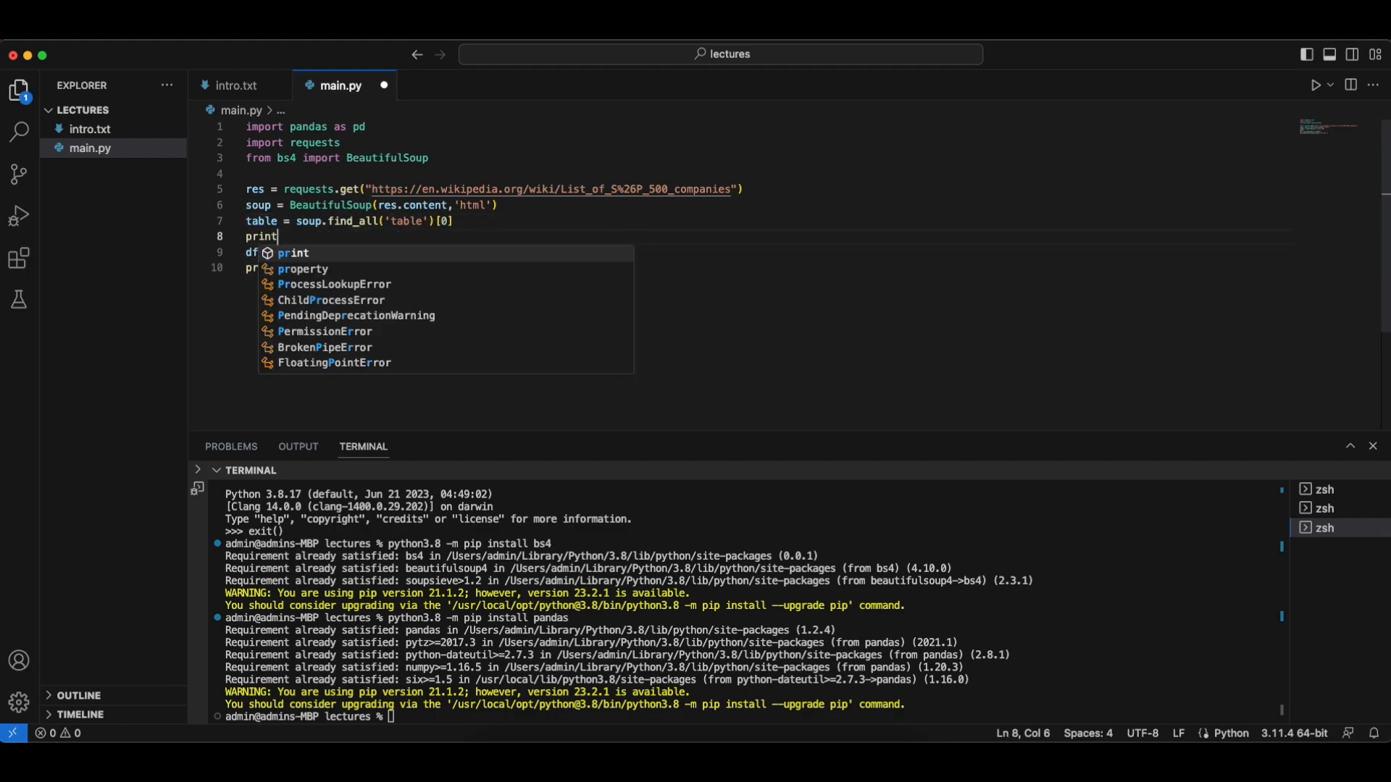
text((table)
key(End)
key(Return)
text(exit()
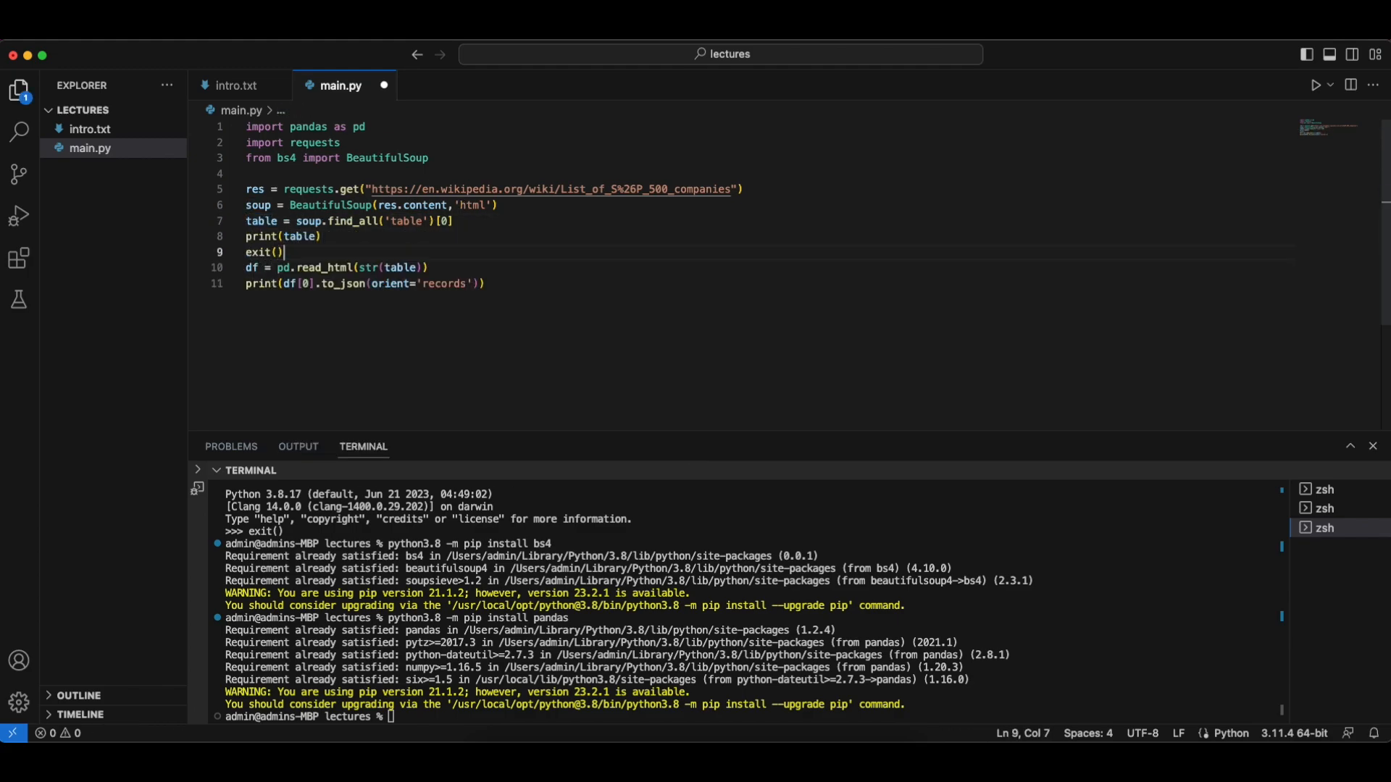
key(Down)
key(super+s)
Run 'python3.8 main.py' in the terminal and review the raw table HTML it prints
key(ctrl+grave)
text(pythoin)
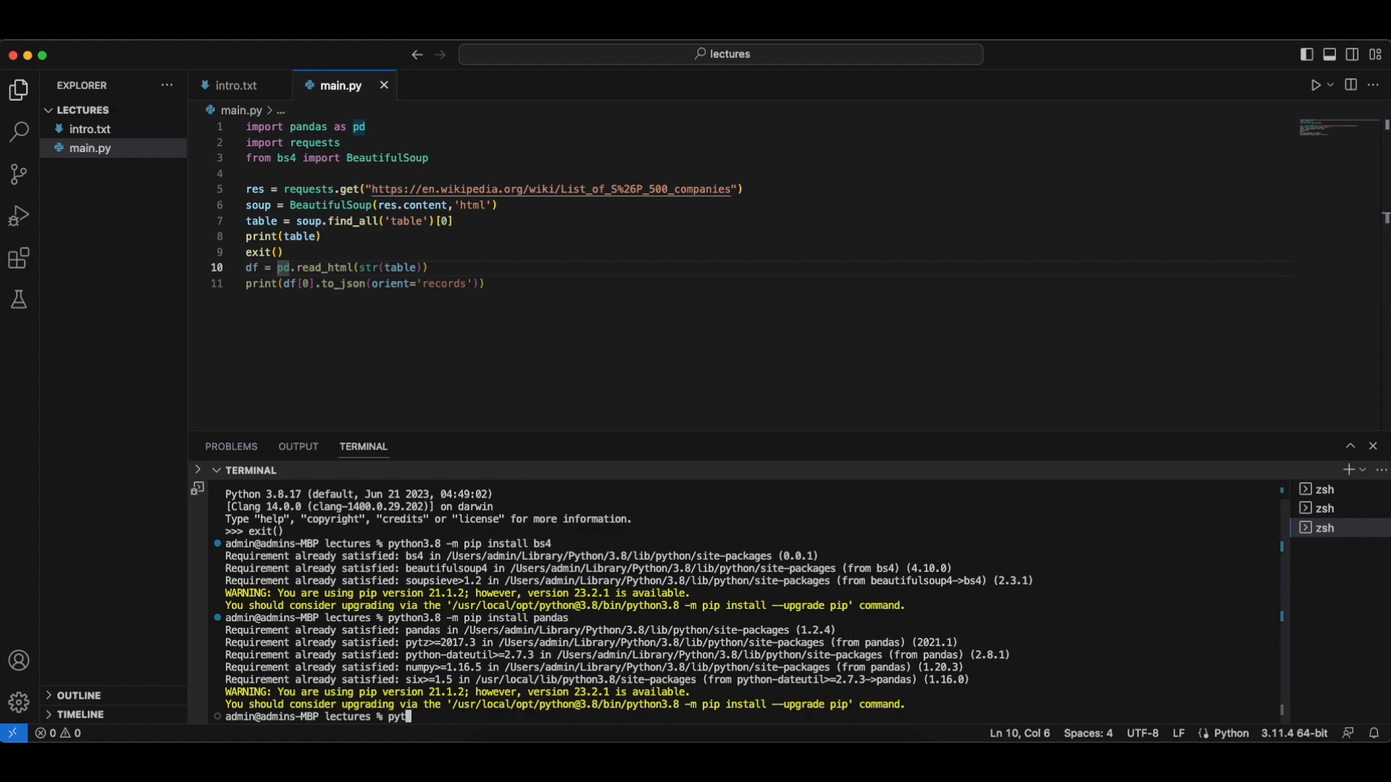
key(BackSpace)
key(BackSpace)
text(n3.)
text(8 main.py)
key(Return)
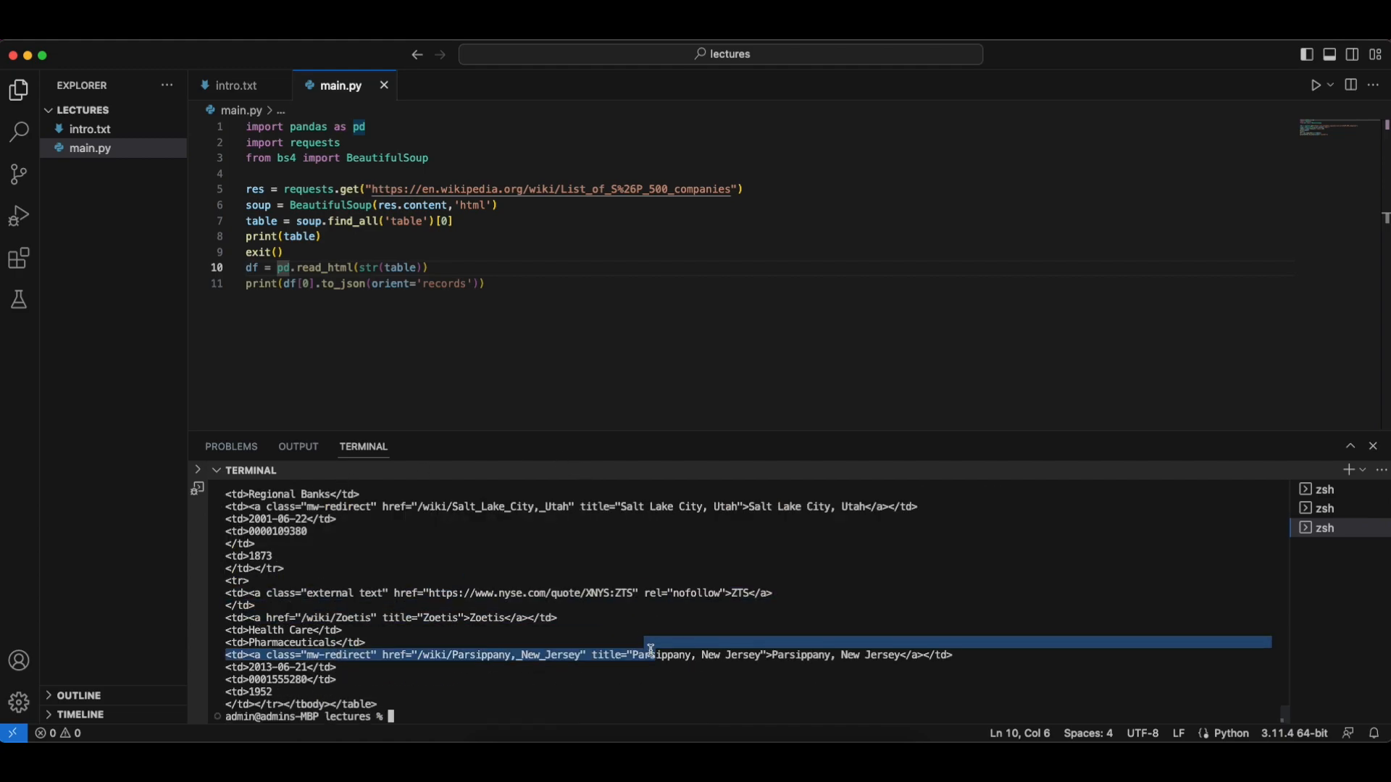
scroll(657, 618, up, 5)
scroll(657, 619, down, 5)
drag(658, 641, 680, 599)
drag(342, 658, 567, 505)
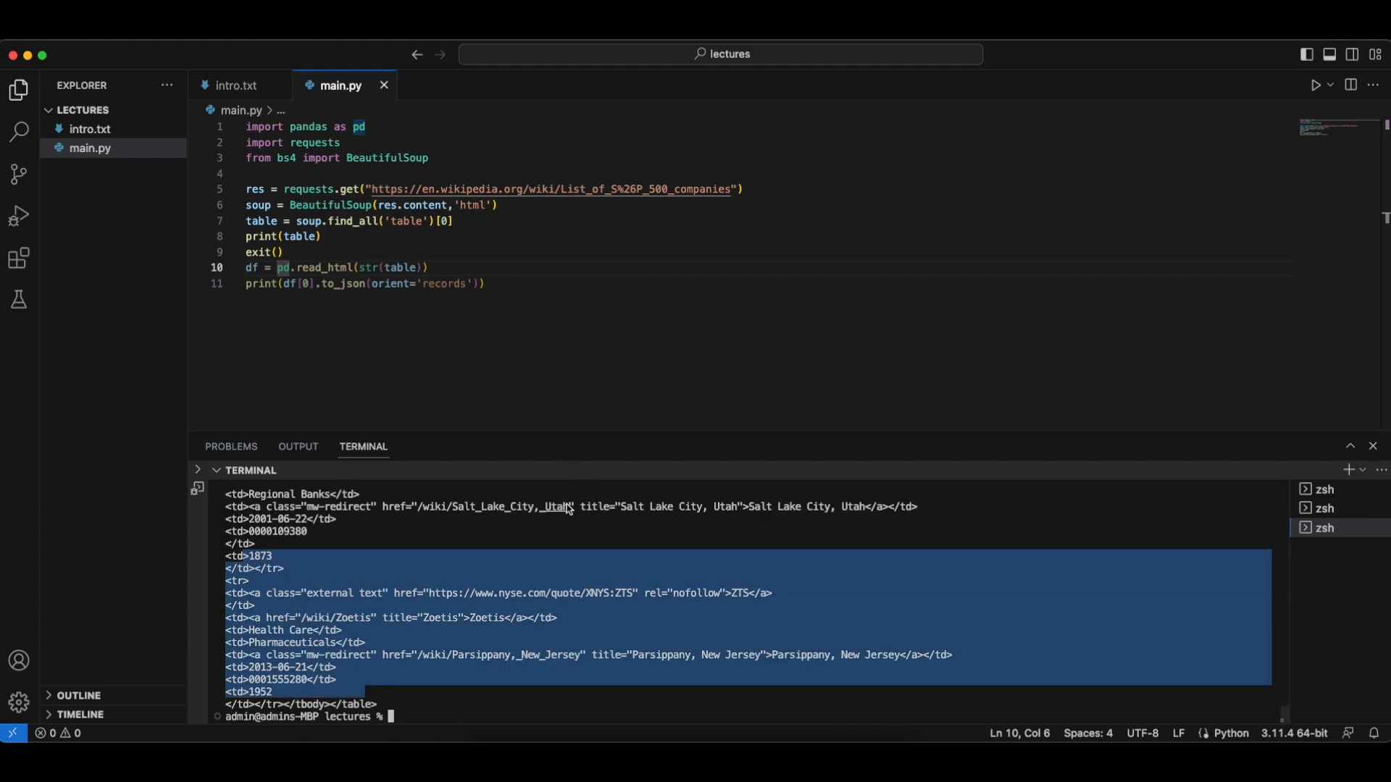
key(super+Tab)
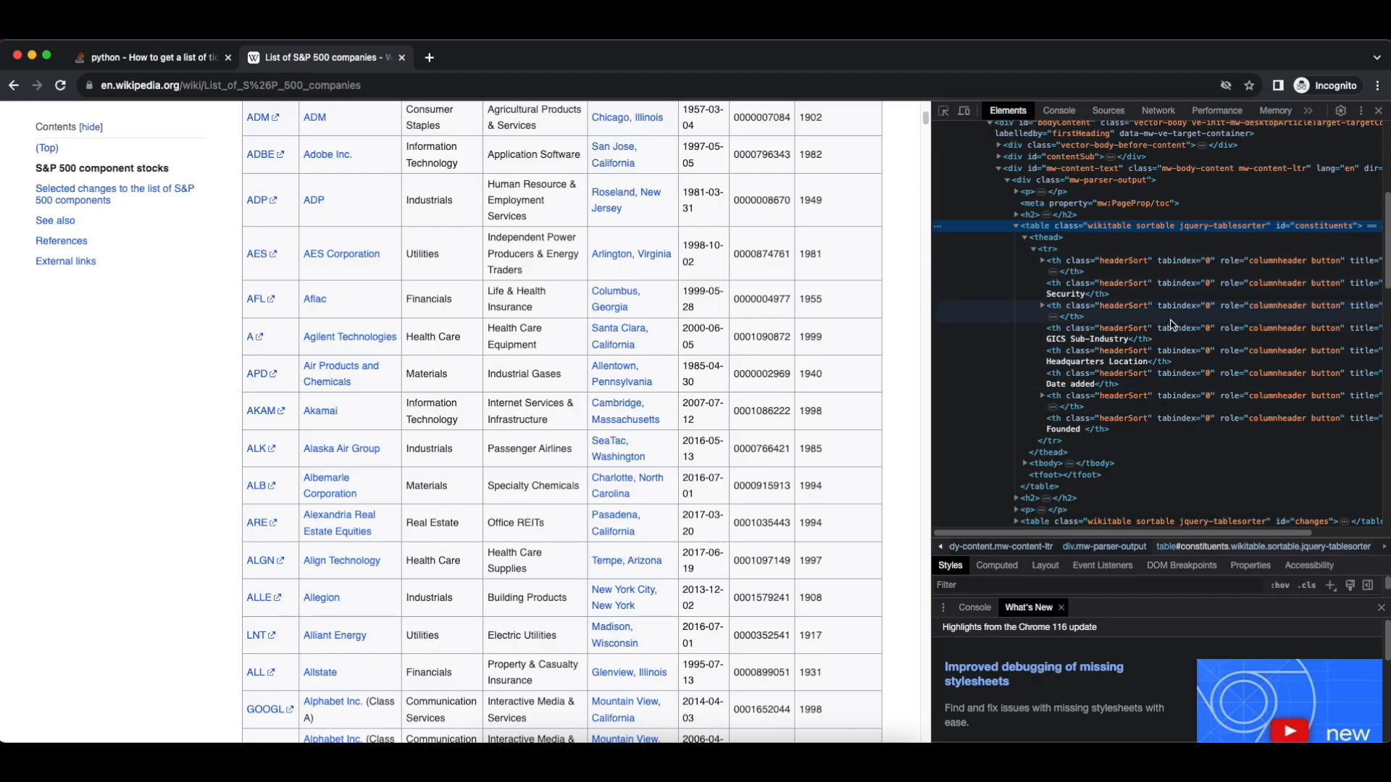
key(super+Tab)
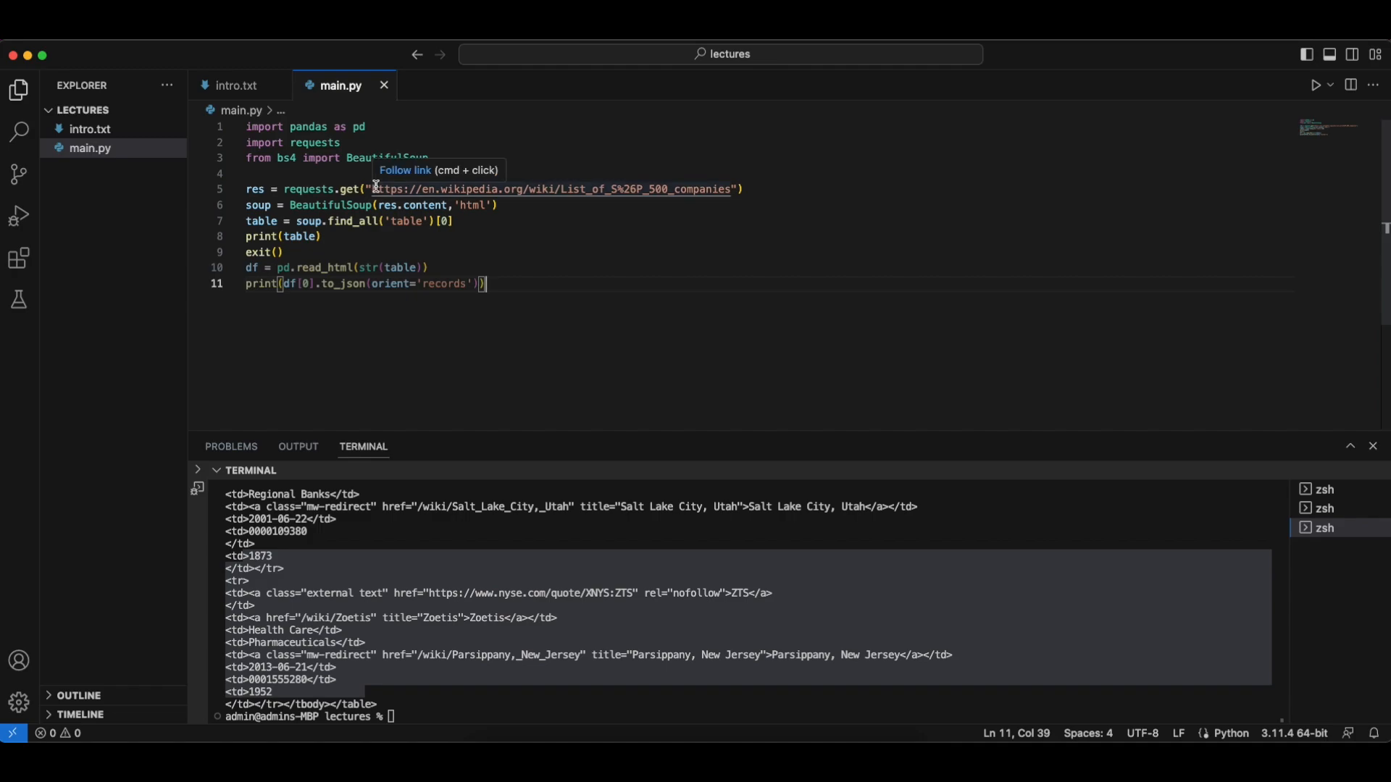
Replace the temporary print(table)/exit() lines with print(df[0]) after read_html and comment out the JSON print
click(326, 252)
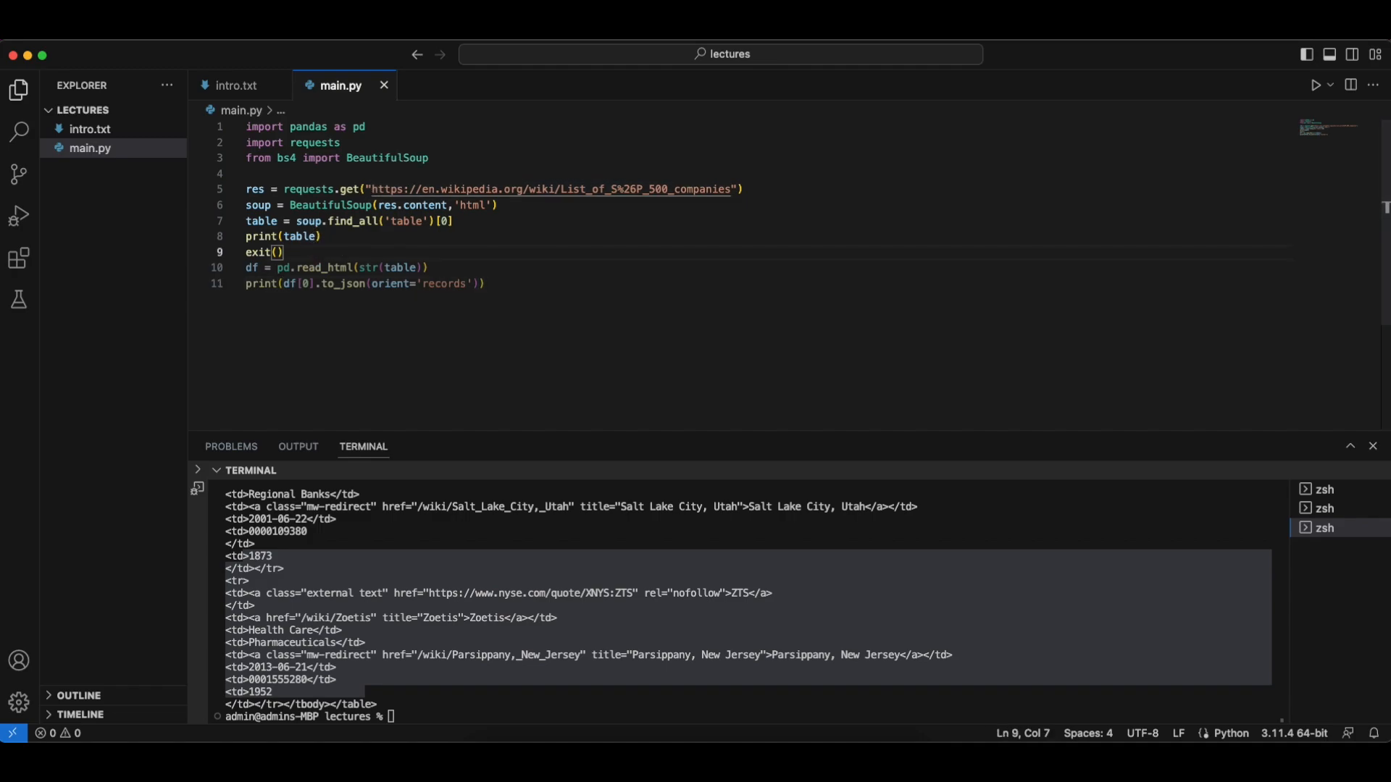
key(shift+Up)
key(shift+Home)
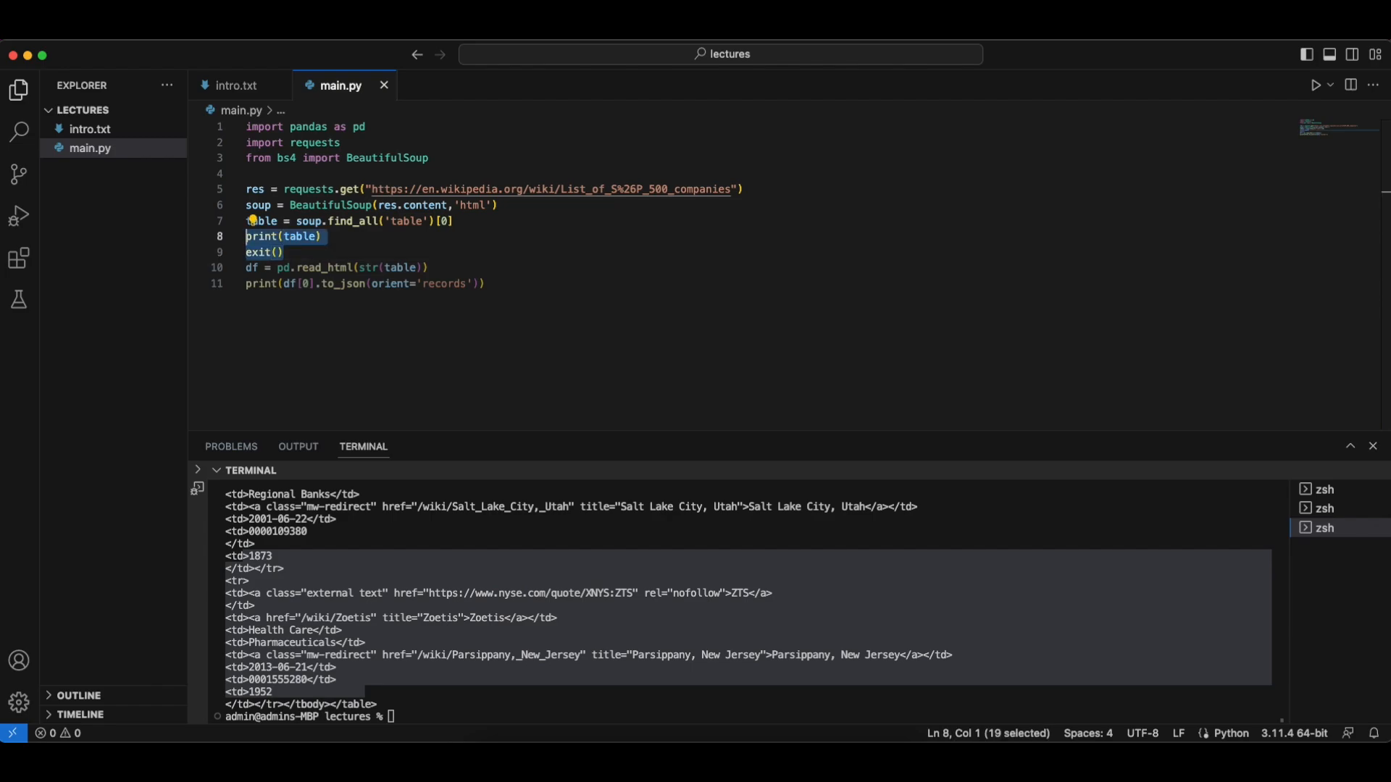
key(BackSpace)
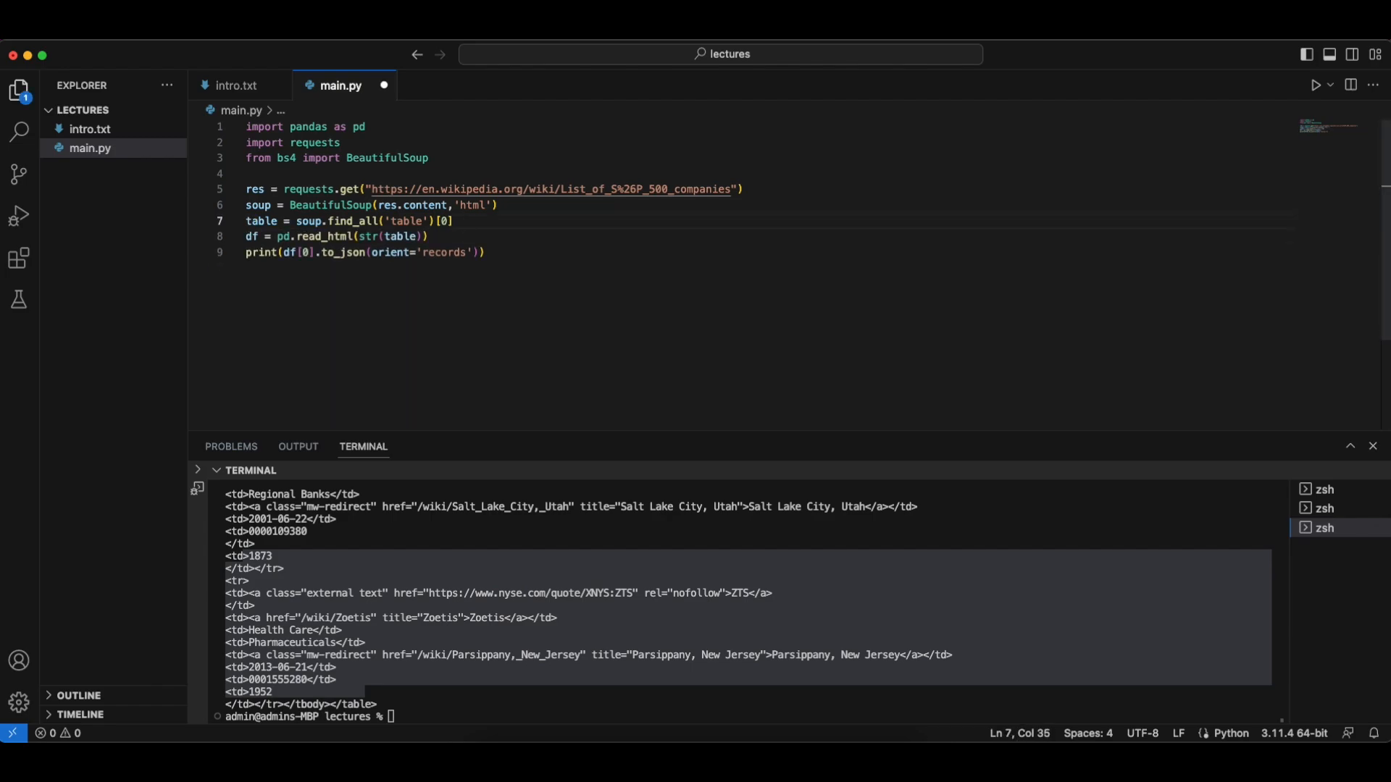
key(Delete)
key(Right)
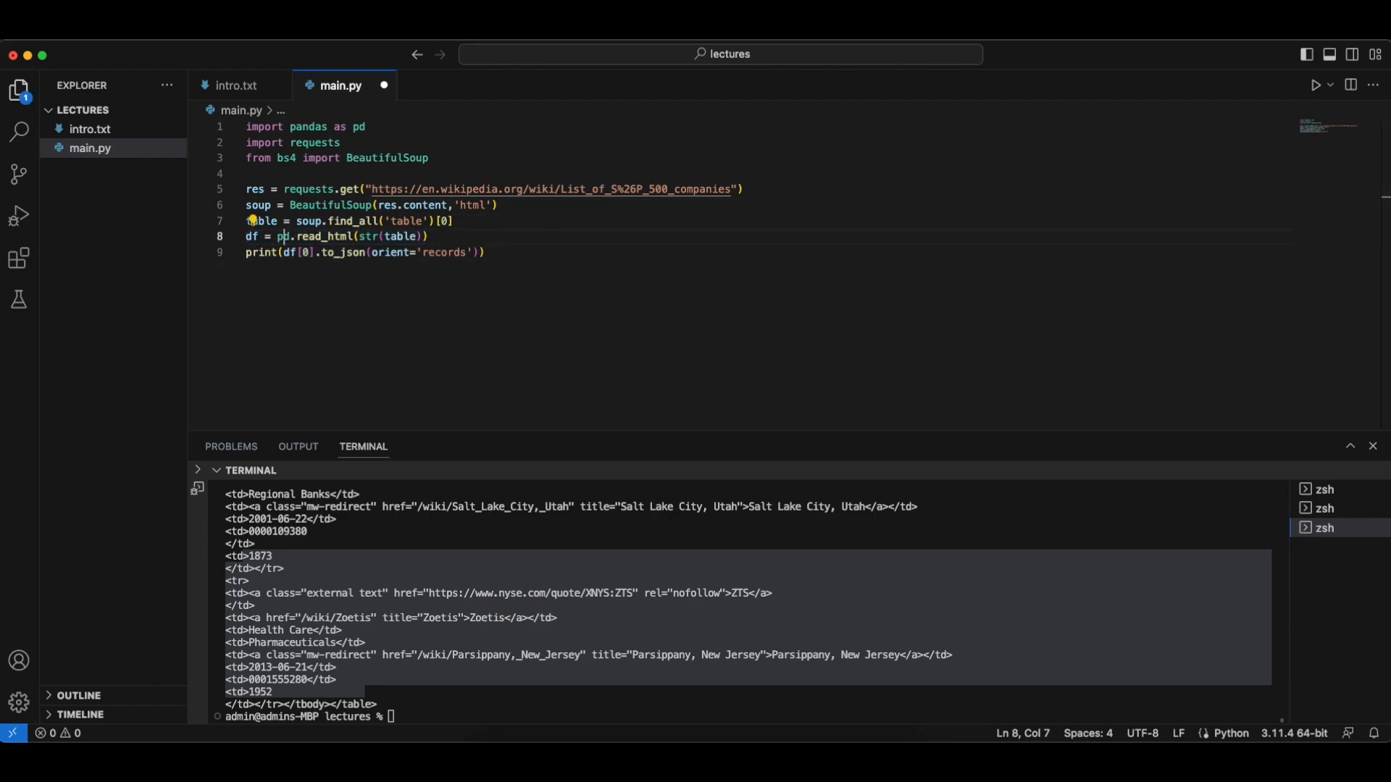
key(End)
key(Return)
text(print(df)
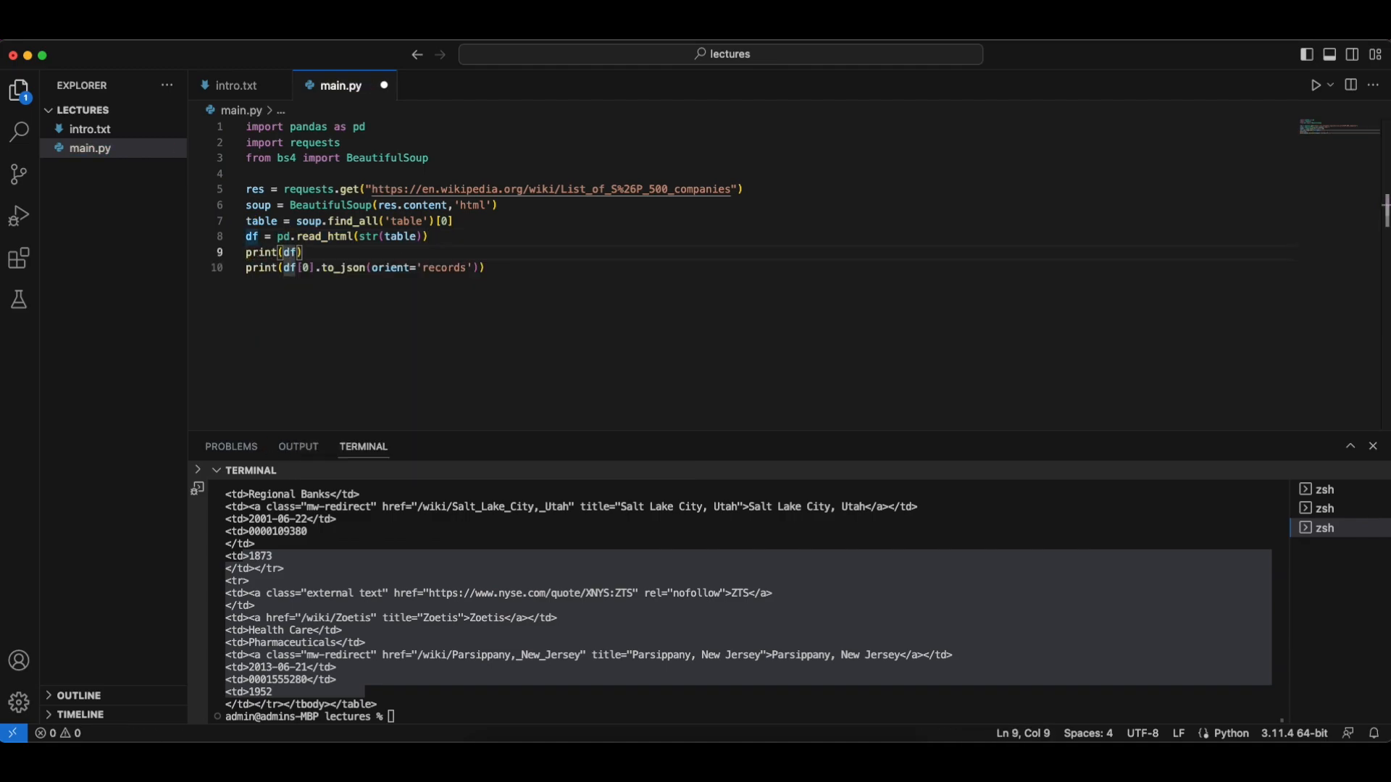
text([0])
key(Down)
key(ctrl+slash)
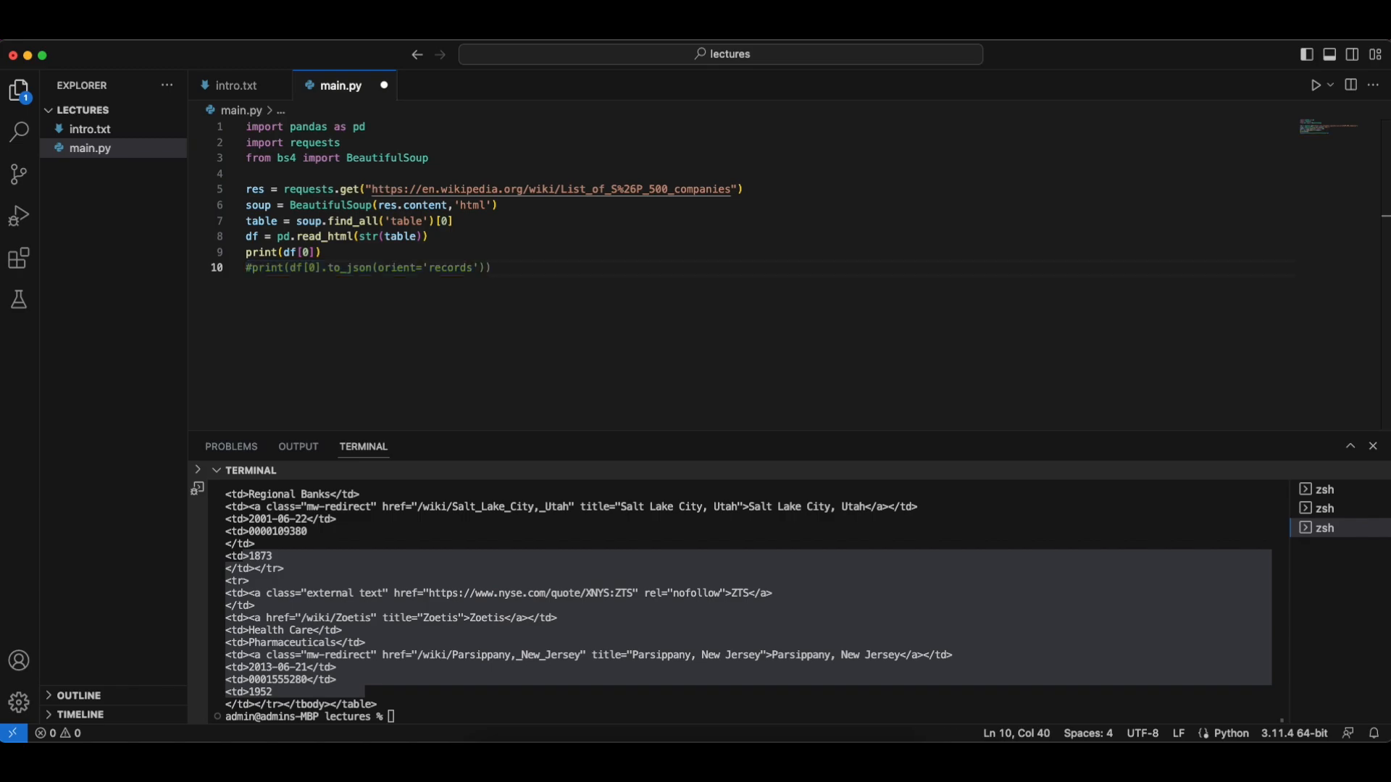
Rerun main.py so the terminal shows the 503-row, 8-column DataFrame
click(635, 598)
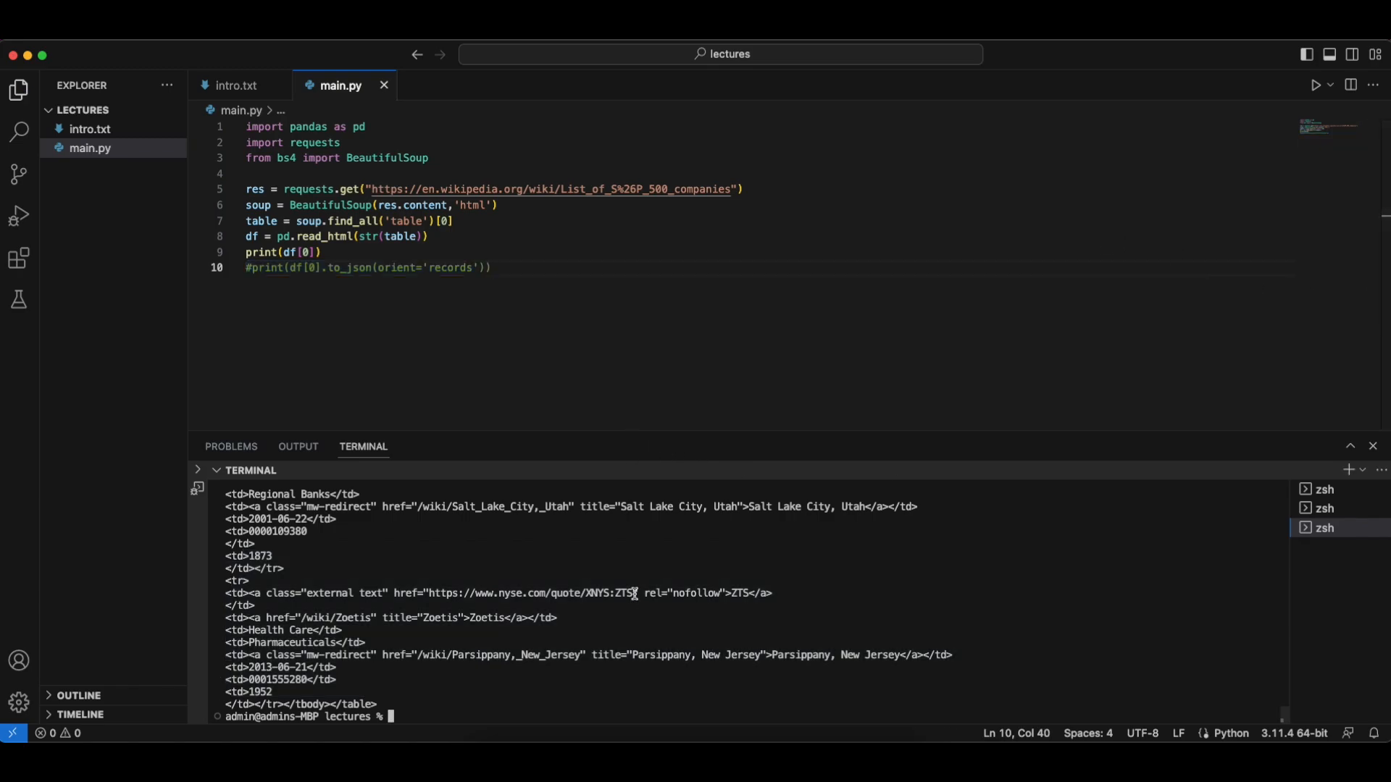
key(Up)
key(Return)
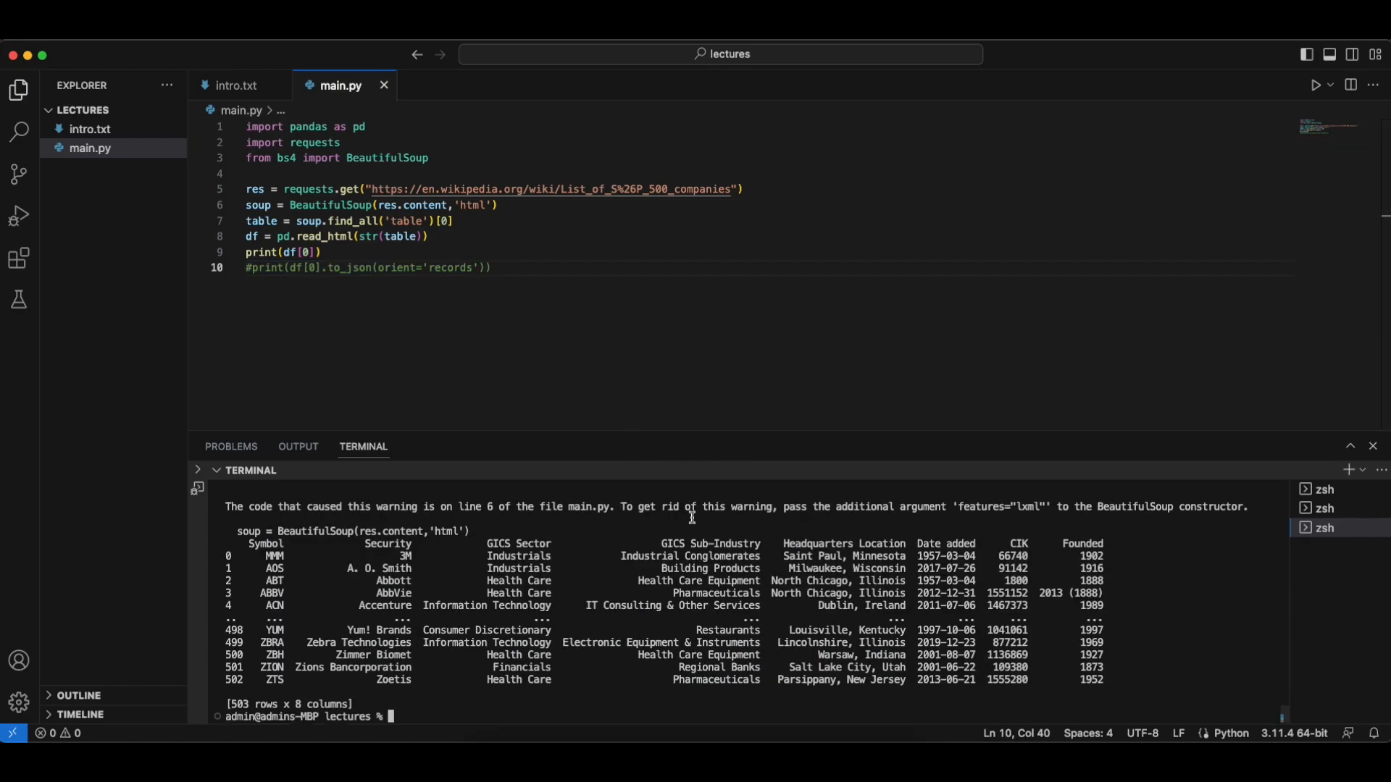
click(372, 189)
key(End)
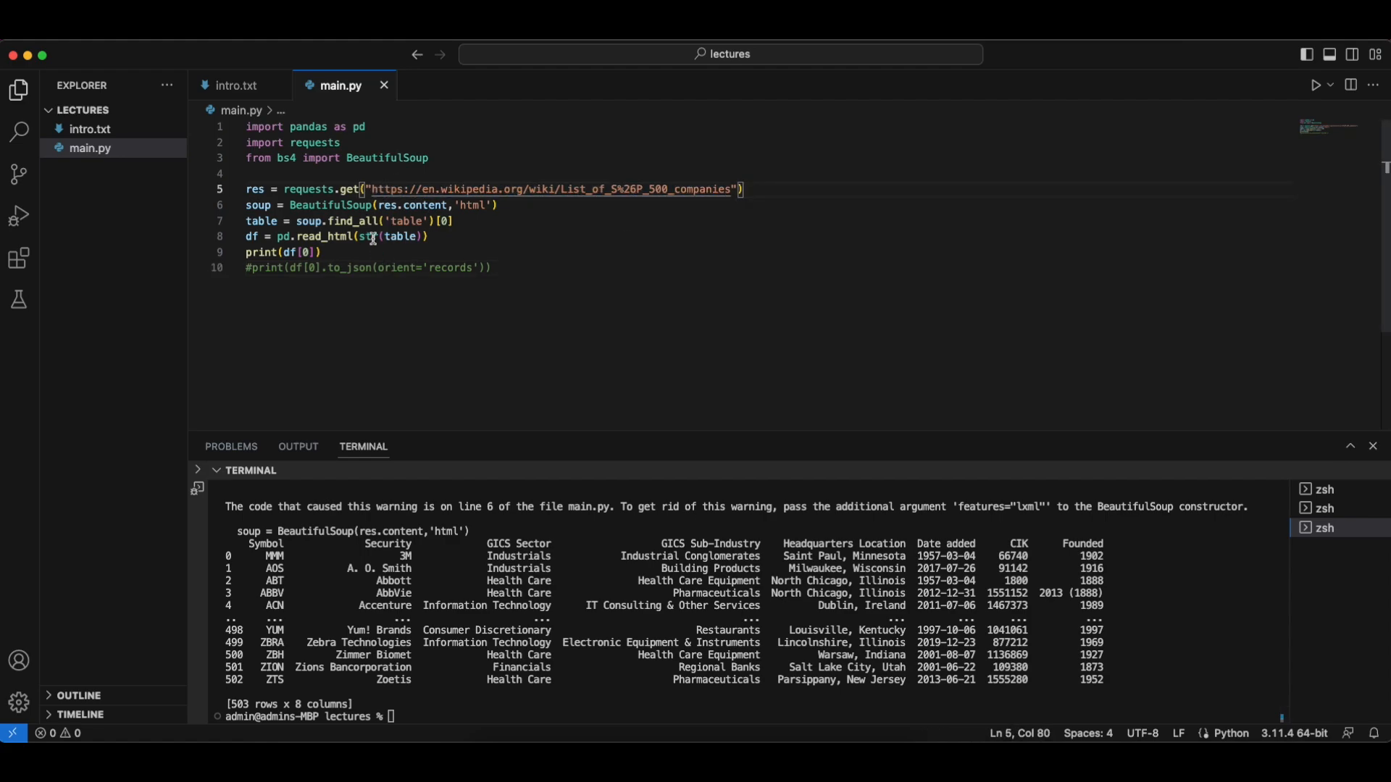
double_click(251, 236)
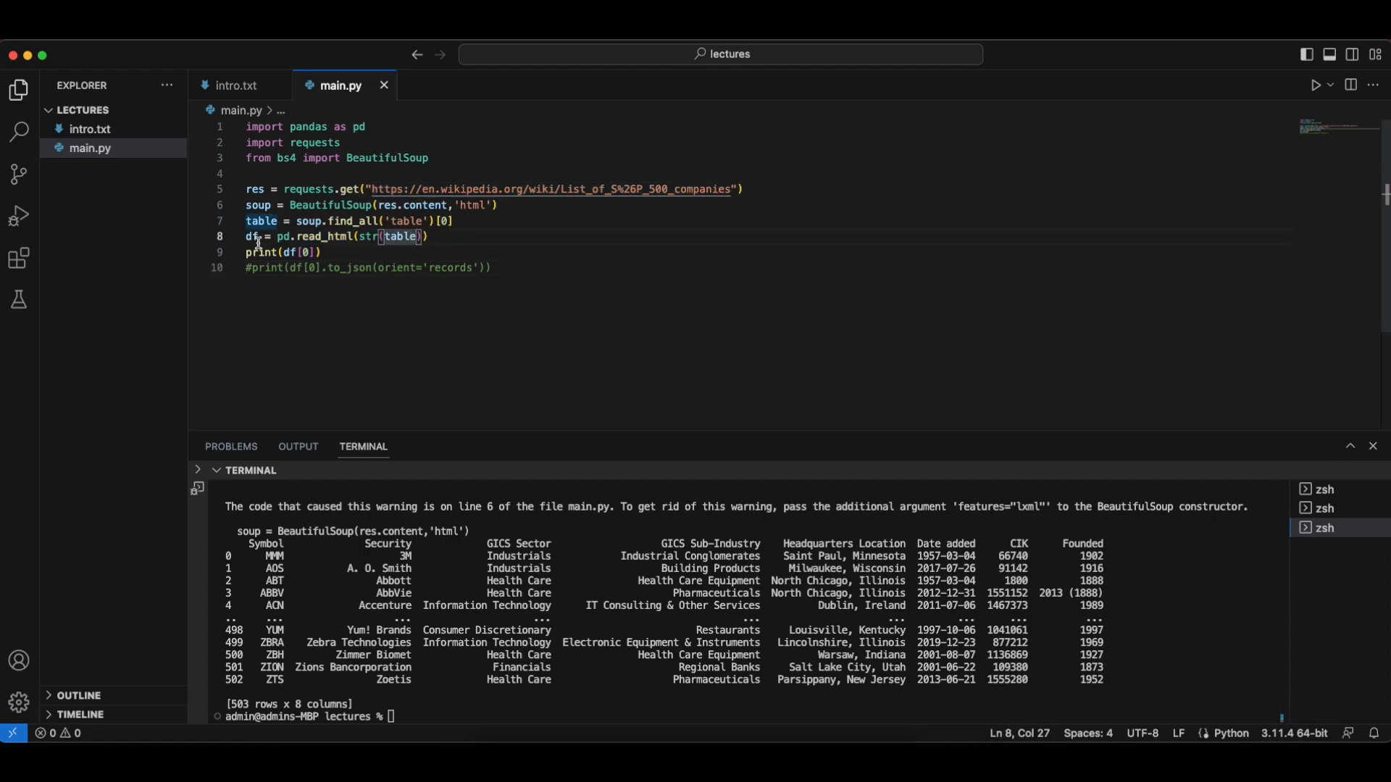
drag(266, 544, 1055, 682)
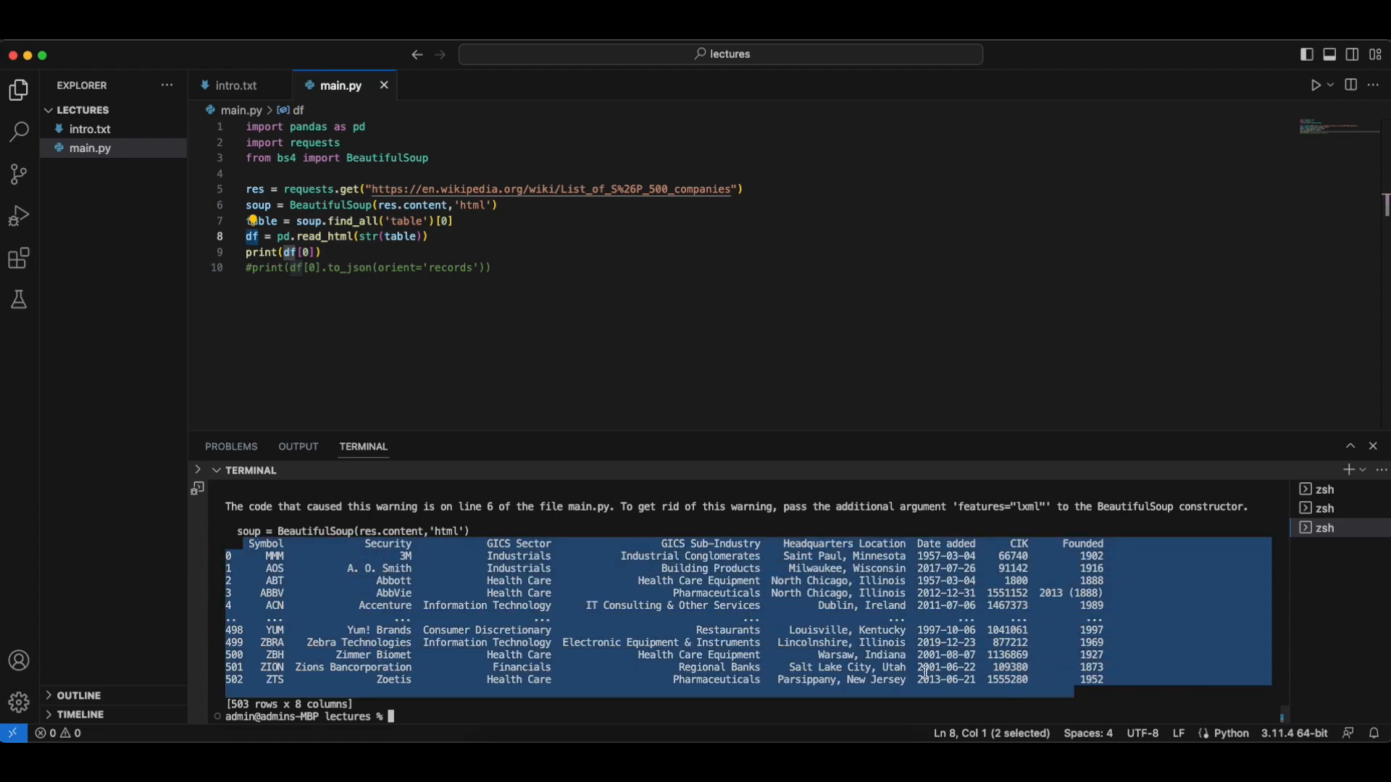
click(199, 605)
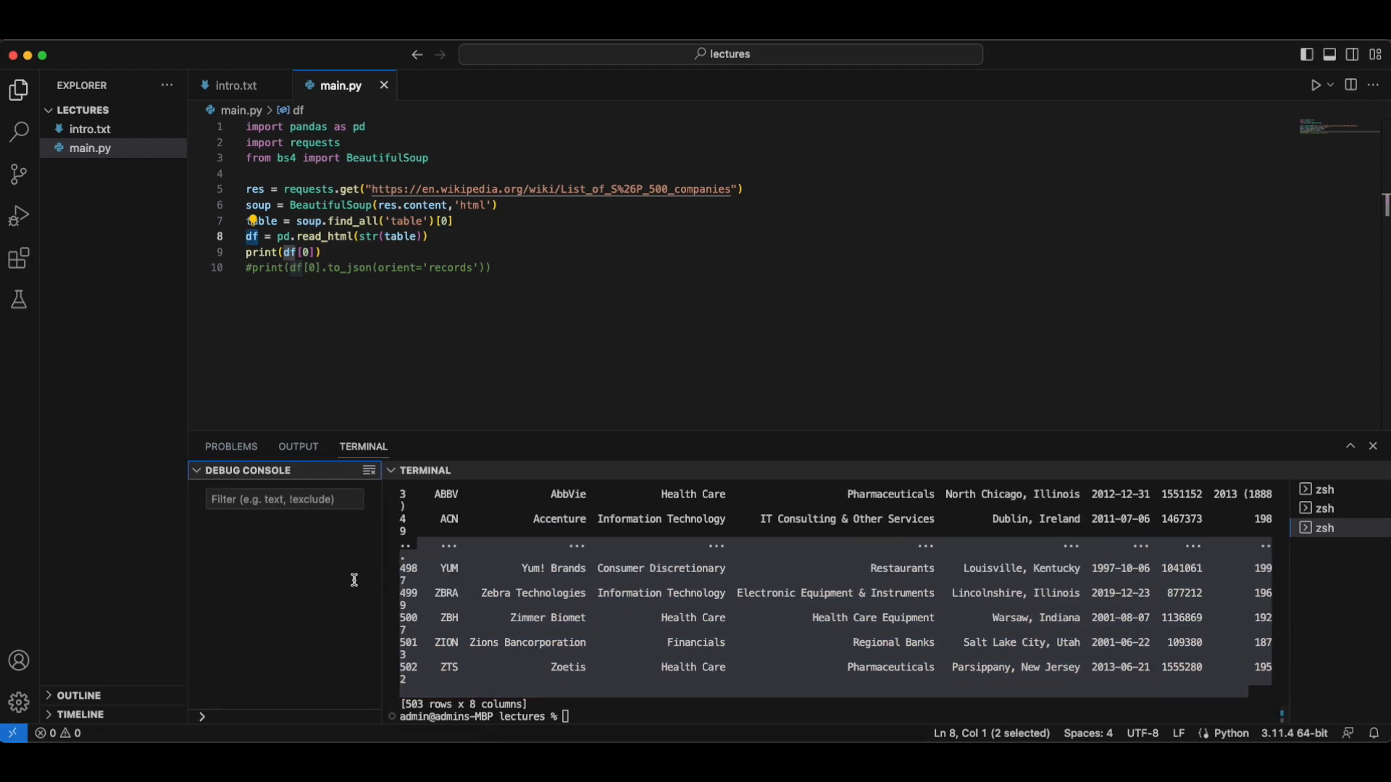
click(197, 471)
drag(227, 556, 324, 679)
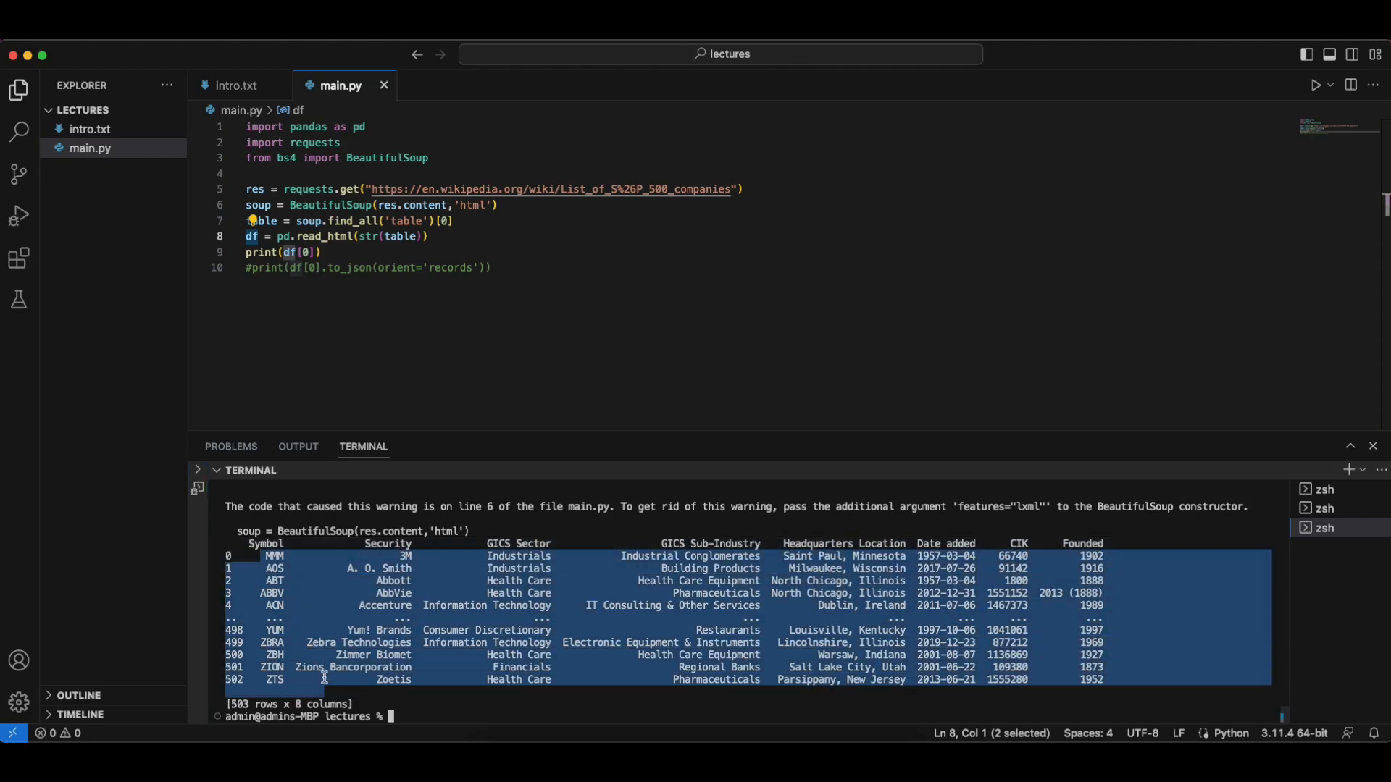
double_click(270, 543)
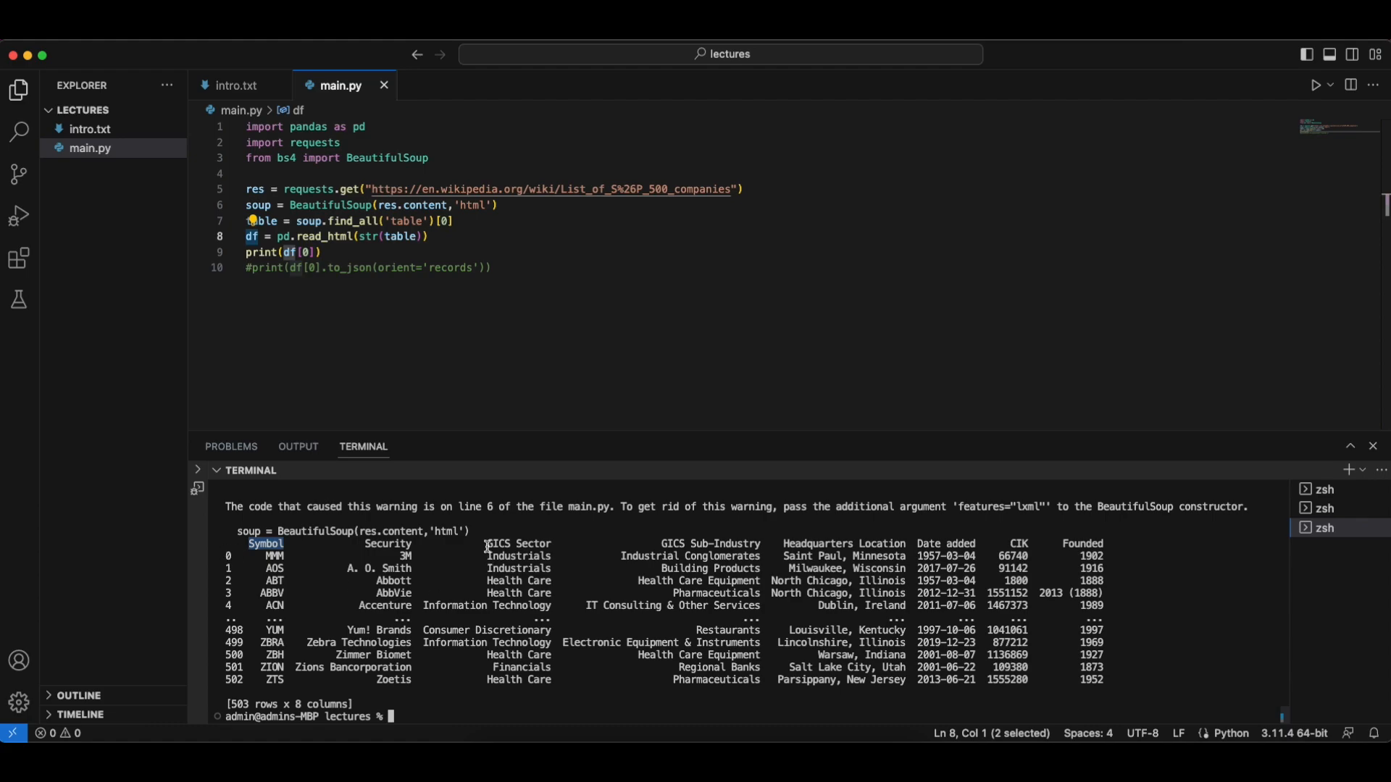
drag(487, 544, 1021, 646)
click(687, 522)
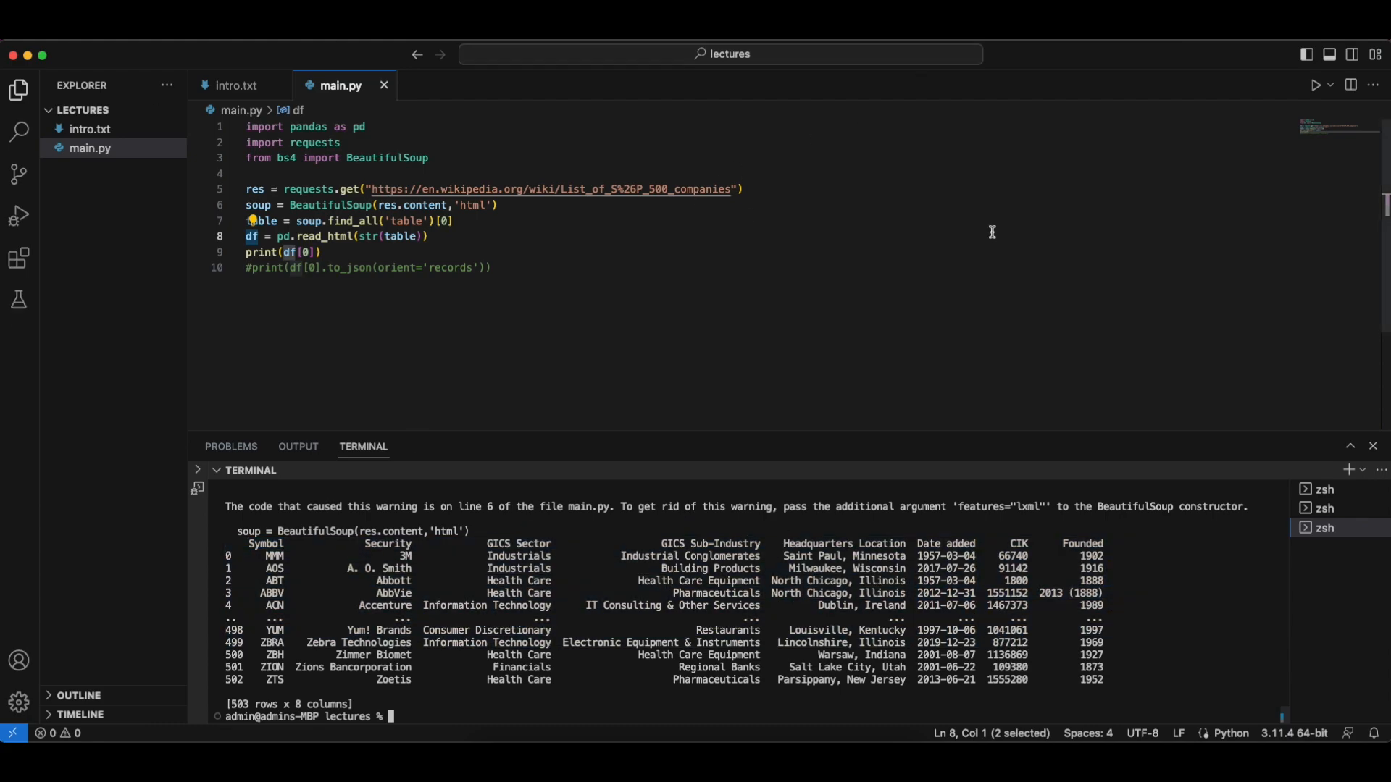
click(753, 273)
Insert 'tickers = list(df[0].Symbol)' above the print and change it to print(tickers)
key(Up)
key(shift+Home)
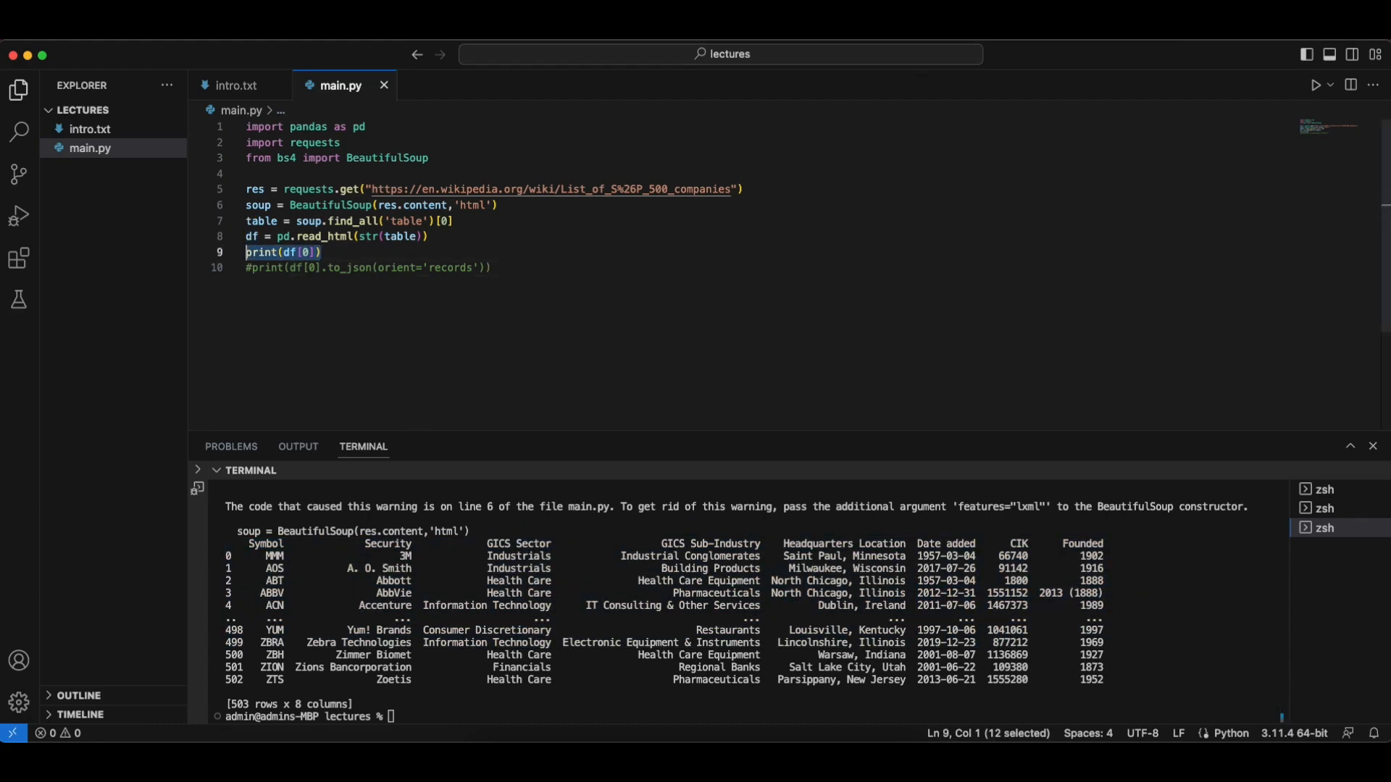
key(Home)
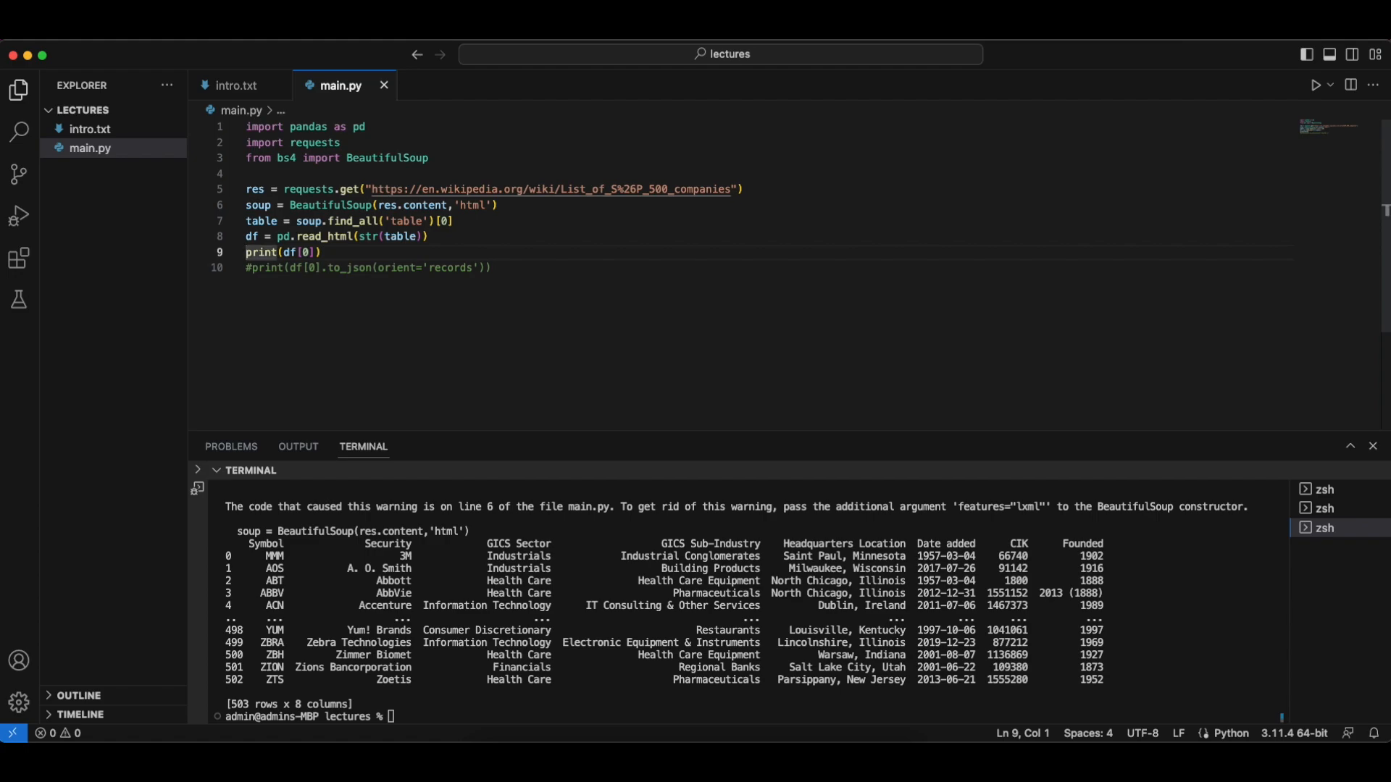
key(Return)
key(Up)
text(tic)
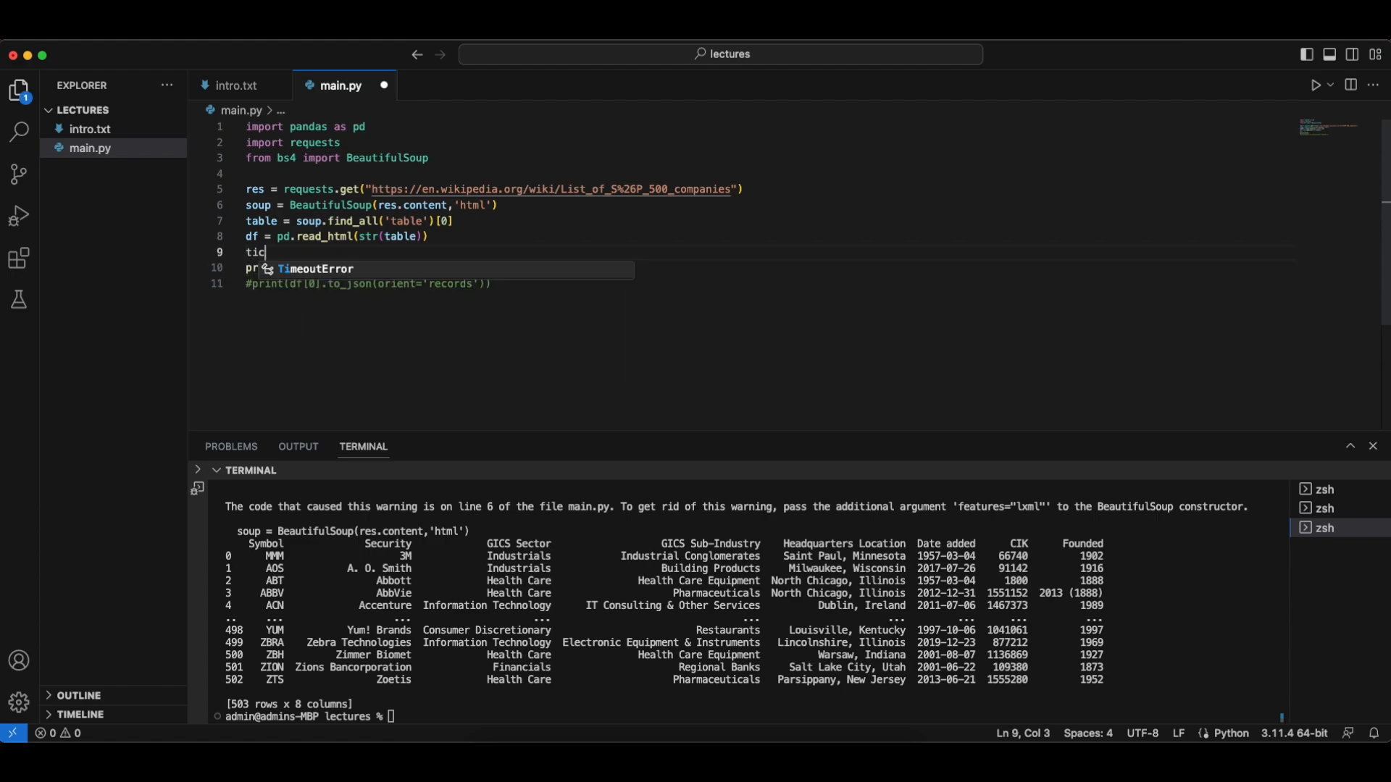
text(kers = list(df)
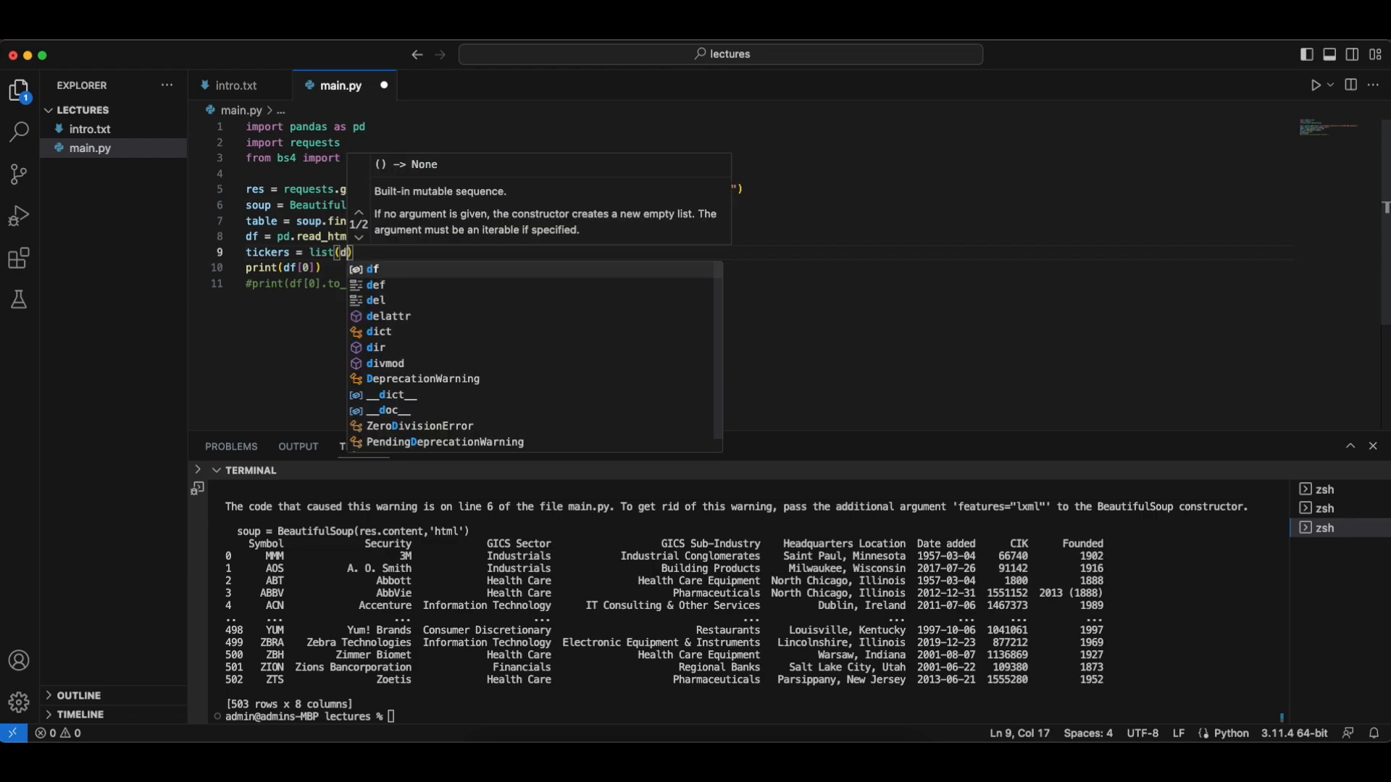
text([0].Symbol)
key(Escape)
key(Down)
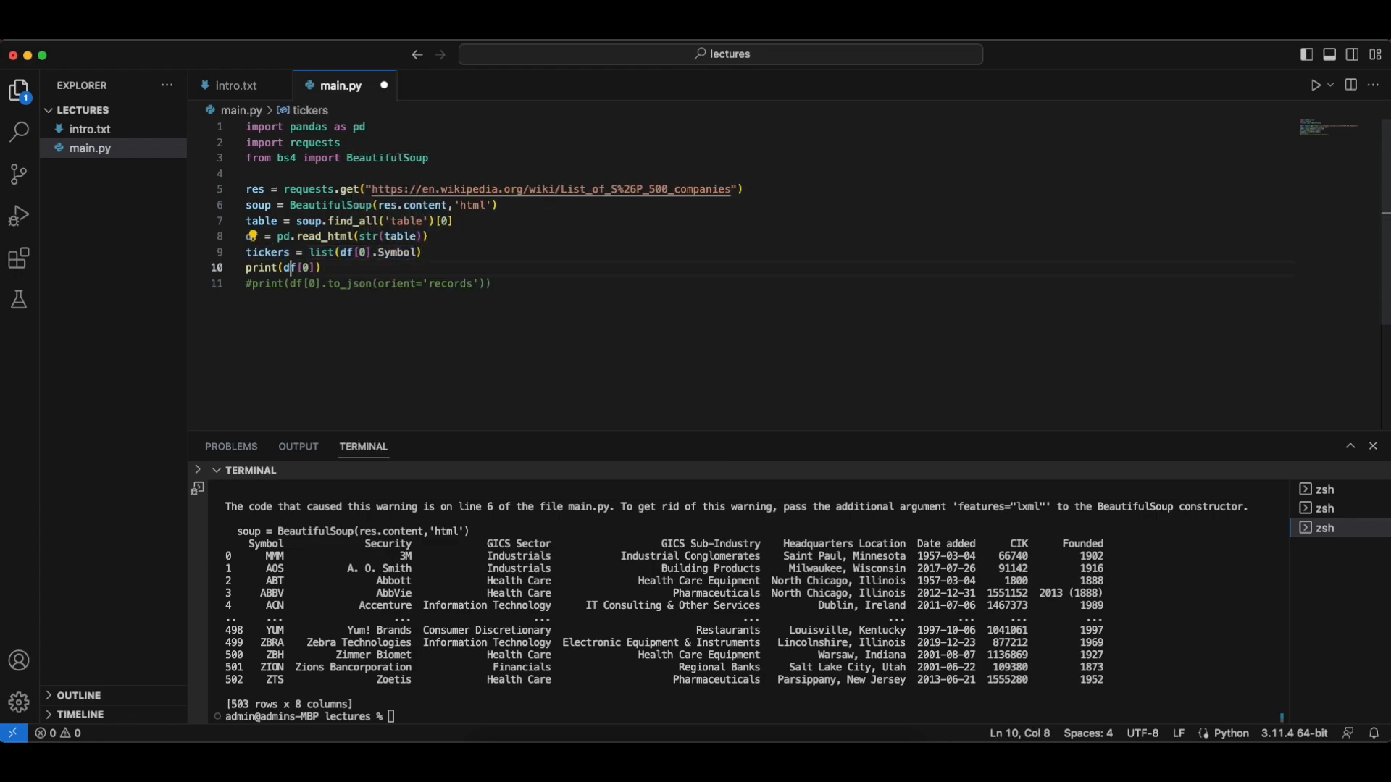
drag(284, 267, 315, 267)
text(tickers)
Save and run main.py so every S&P 500 ticker symbol is listed in the terminal
key(Down)
key(super+s)
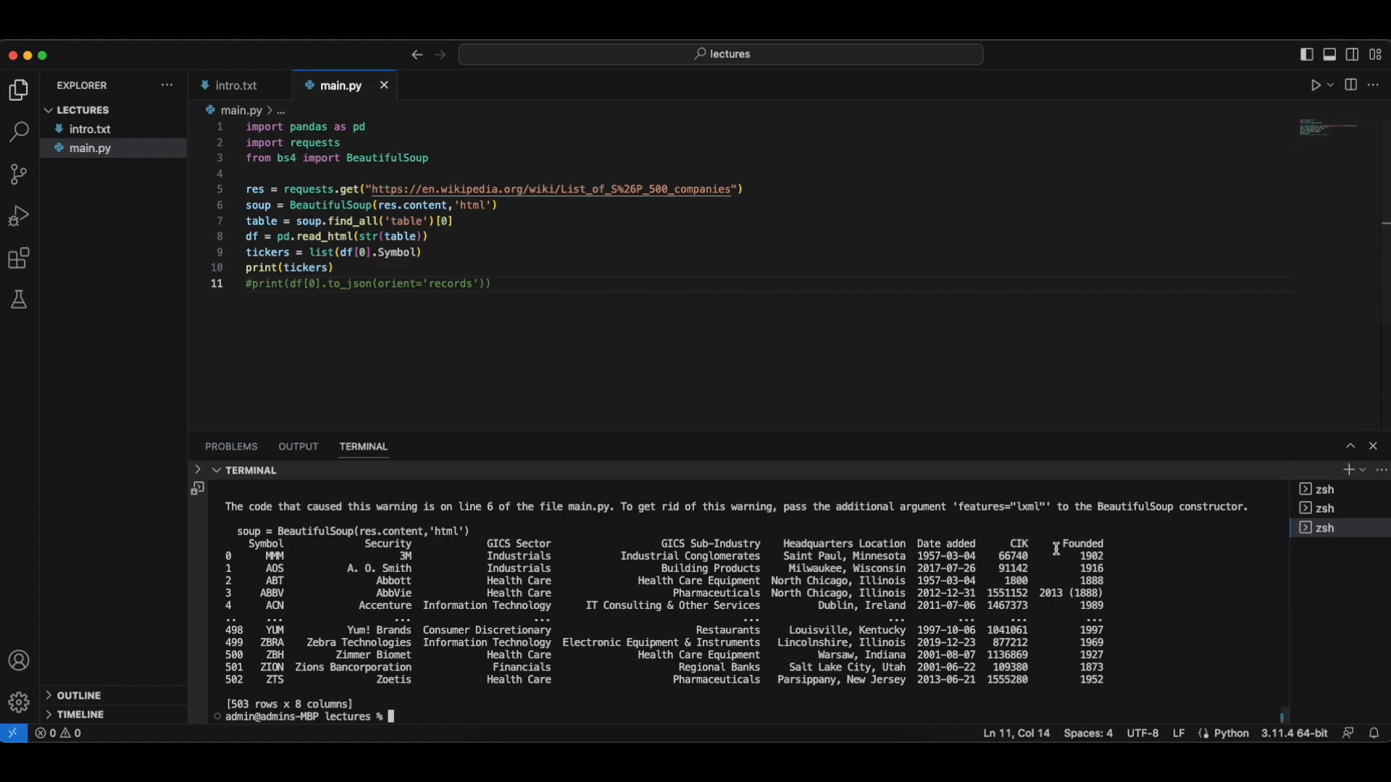
click(1315, 85)
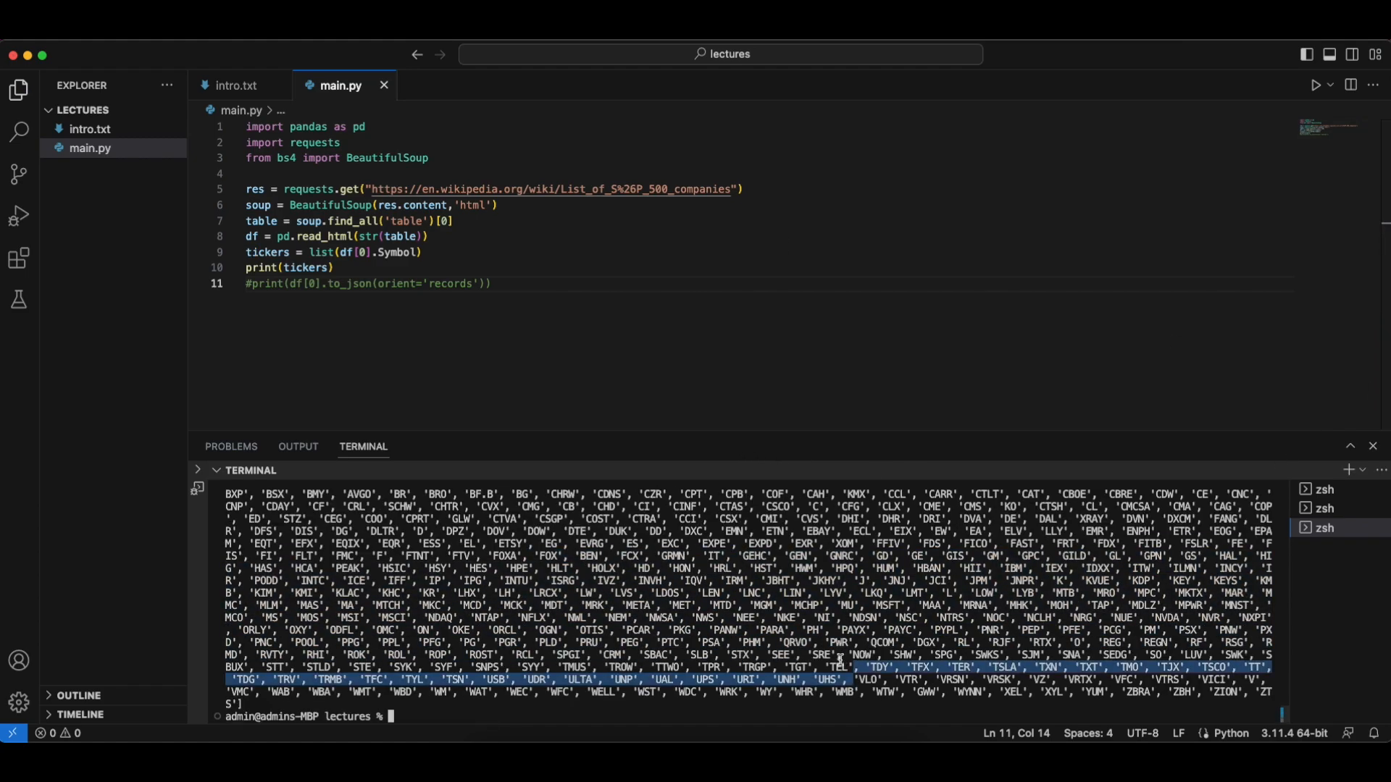
scroll(779, 646, up, 5)
scroll(778, 646, down, 5)
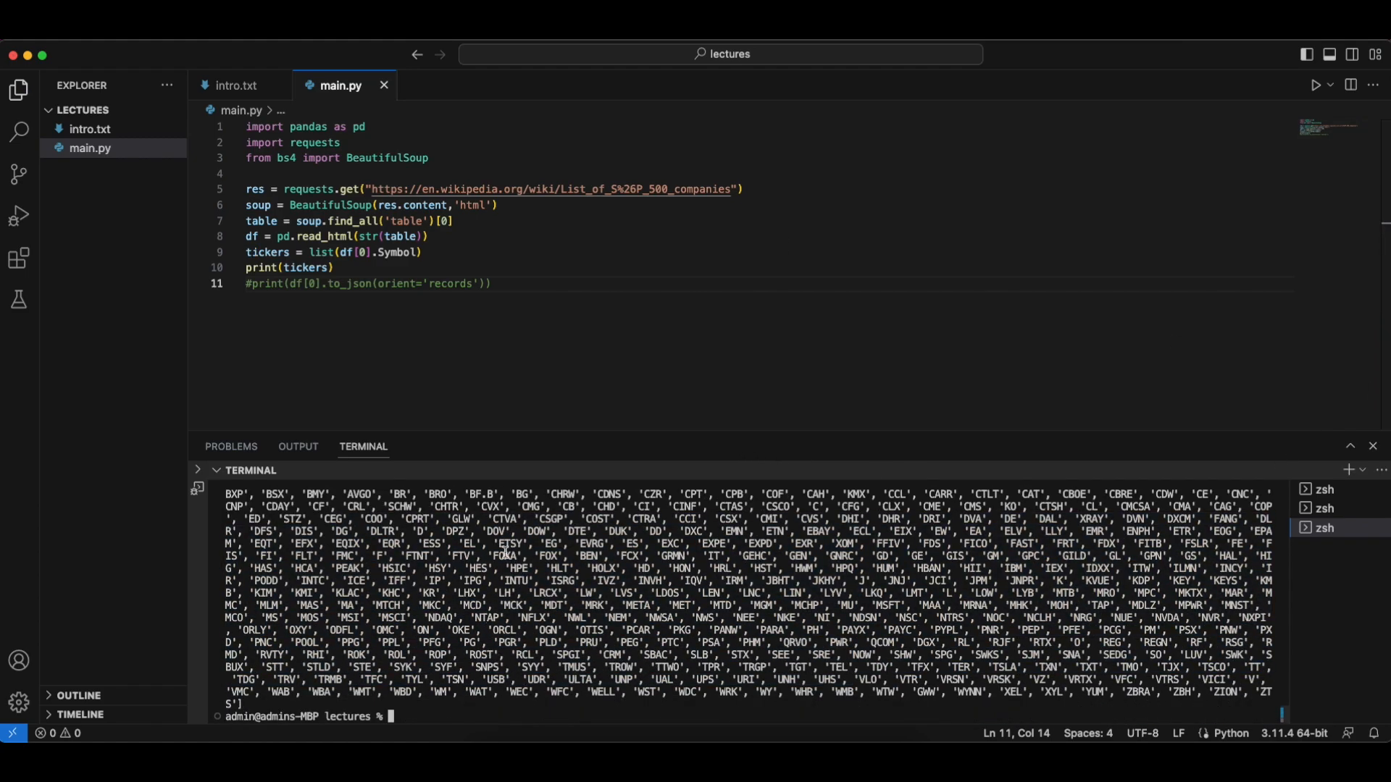
scroll(779, 646, up, 2)
click(439, 173)
Add a 'def get_sp500_tickers():' header and indent the scraping and tickers lines beneath it
key(Return)
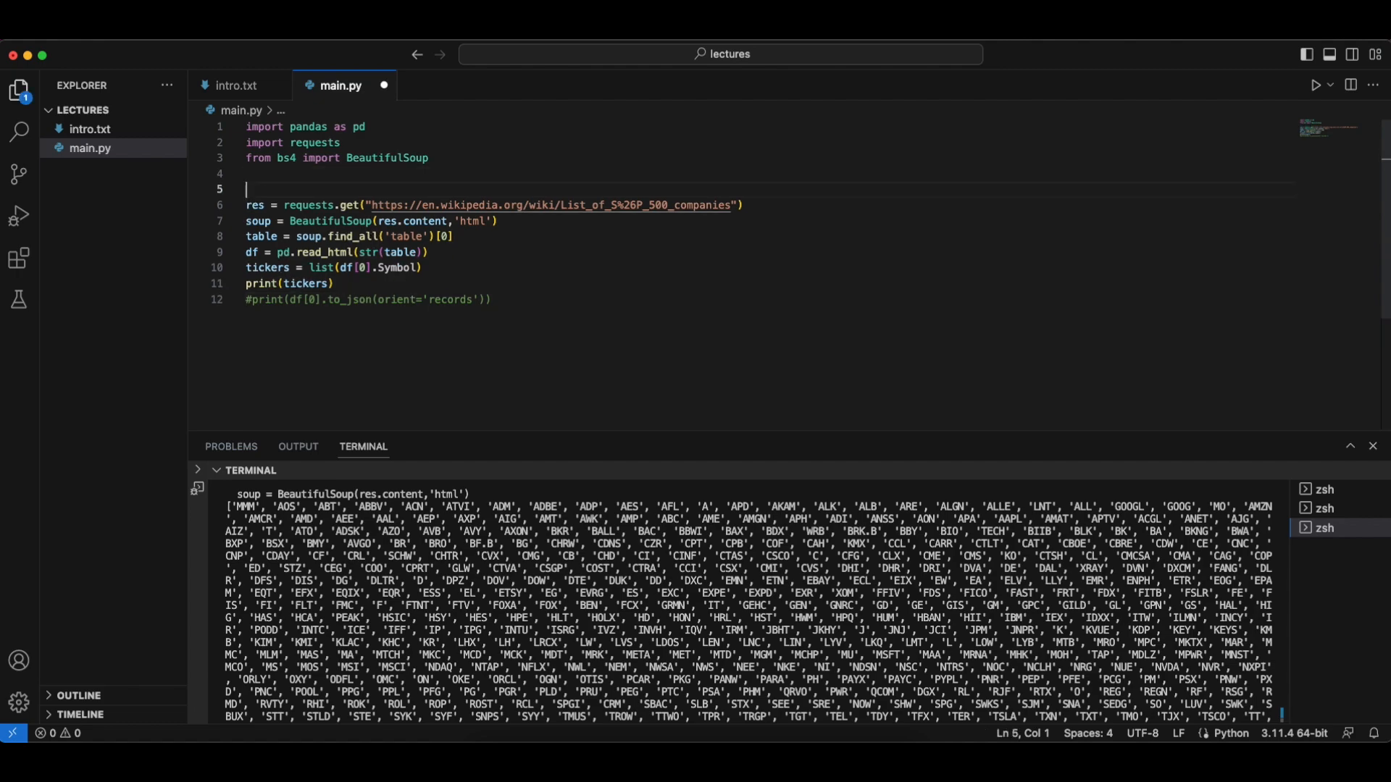
text(def get_sp500_+tickers():)
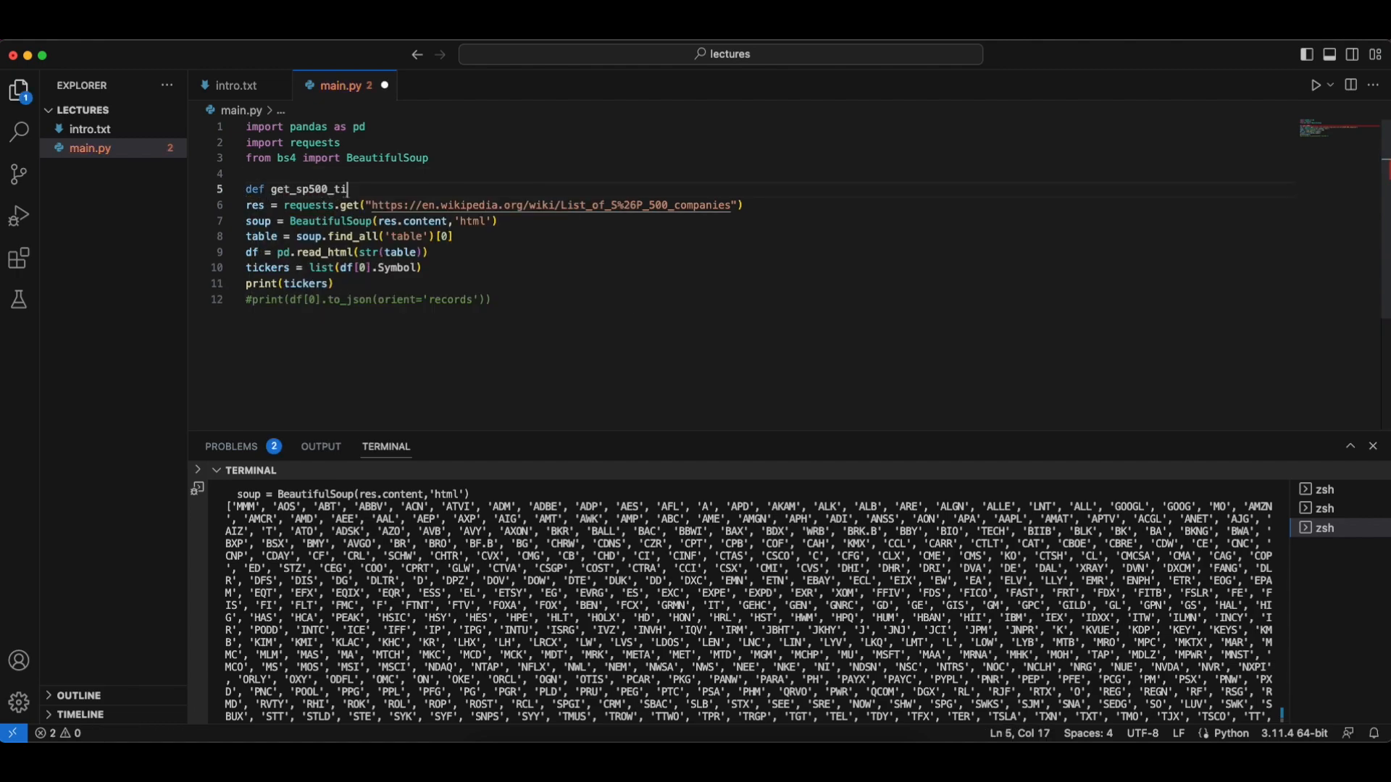
key(Down)
key(shift+Down)
key(shift+Down)
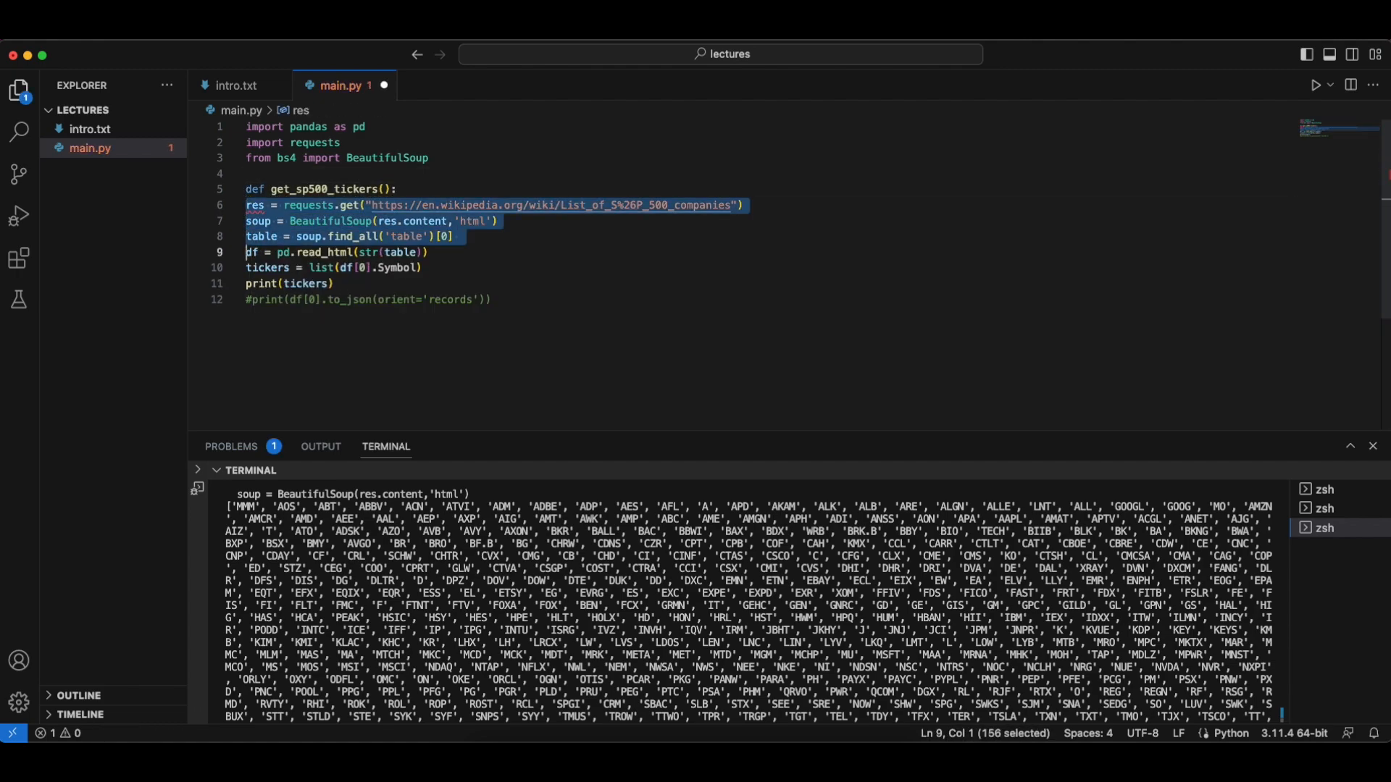
key(shift+Down)
key(shift+Down)
key(Tab)
key(Down)
key(Tab)
key(Down)
Replace print(tickers) with 'return tickers' and delete the commented print line and trailing blanks
key(shift+End)
key(BackSpace)
text(return tickers)
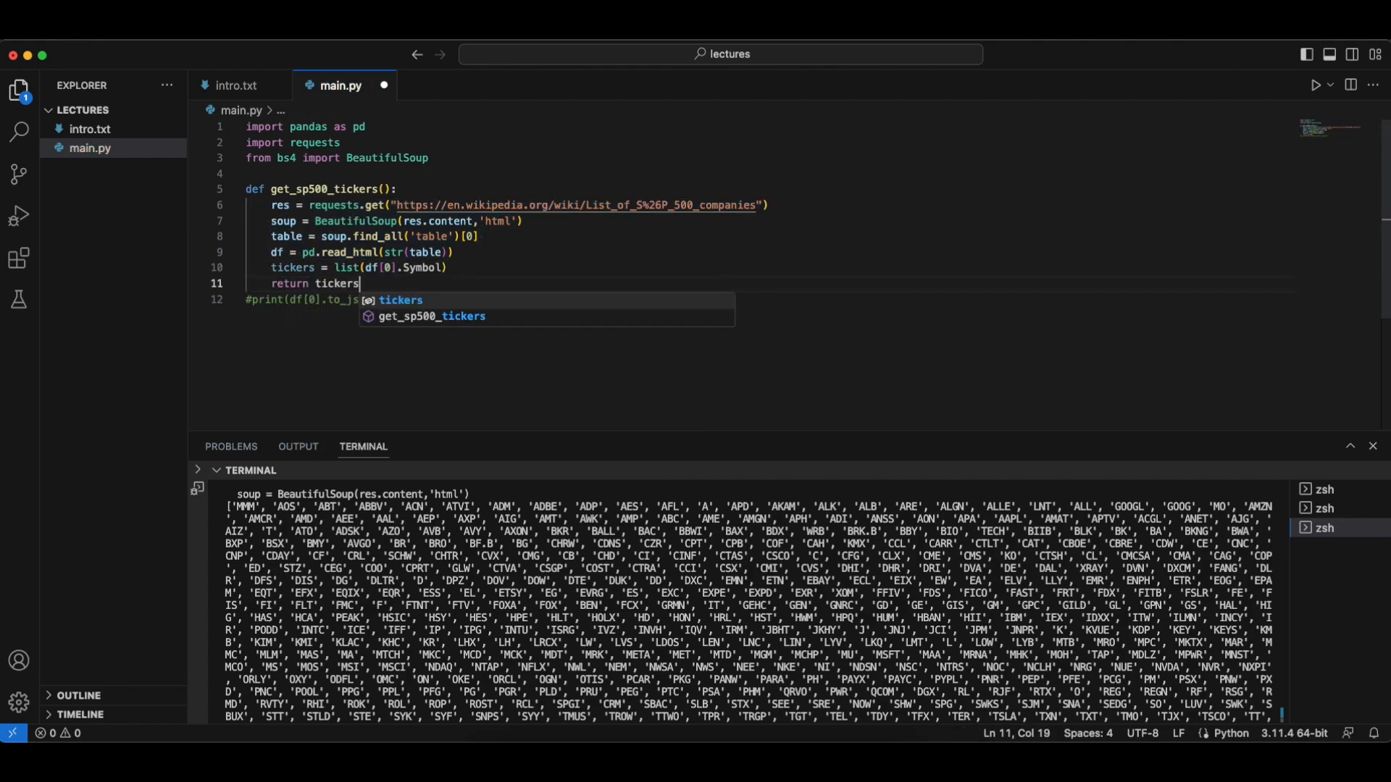
key(Down)
key(Down)
key(shift+Home)
key(BackSpace)
key(Return)
key(BackSpace)
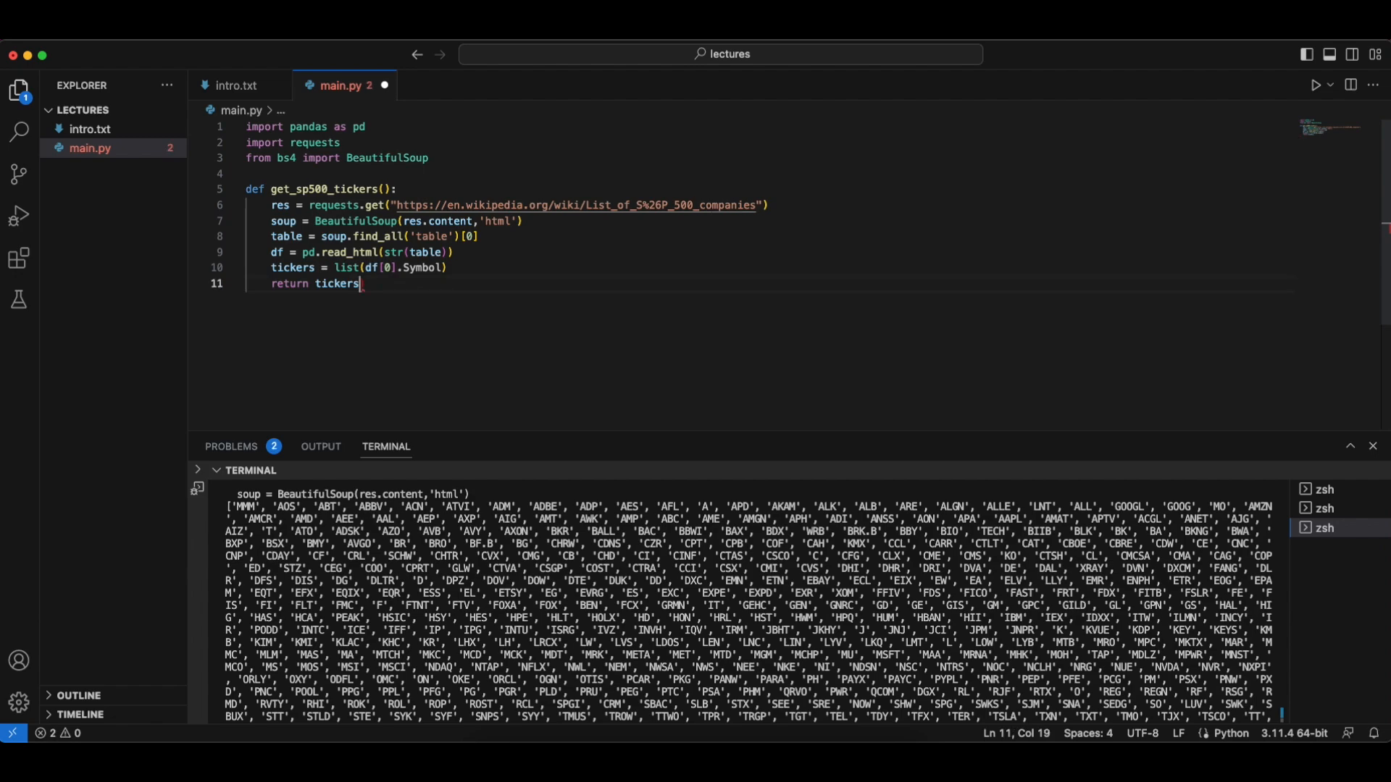
key(BackSpace)
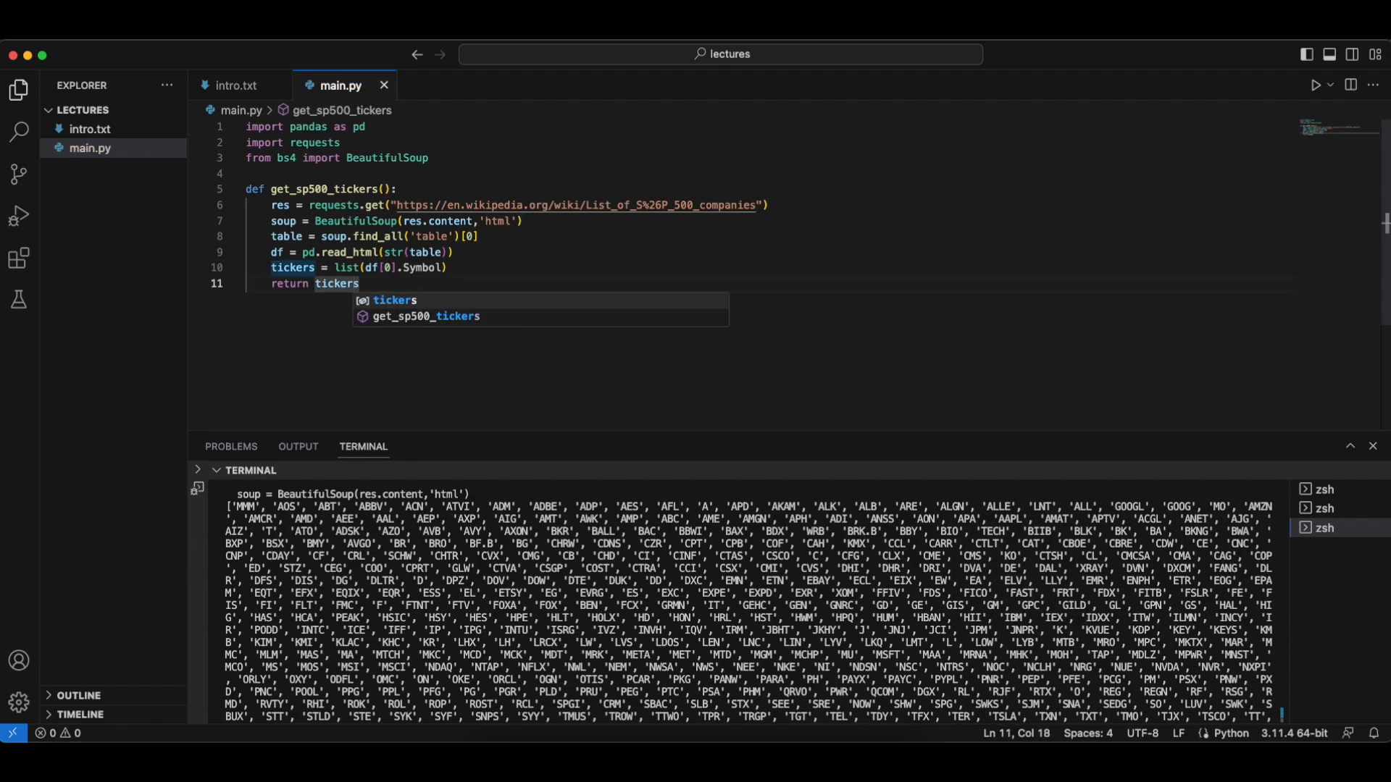
Dismiss the suggestion popup and look over the printed ticker list before returning to the code
click(670, 282)
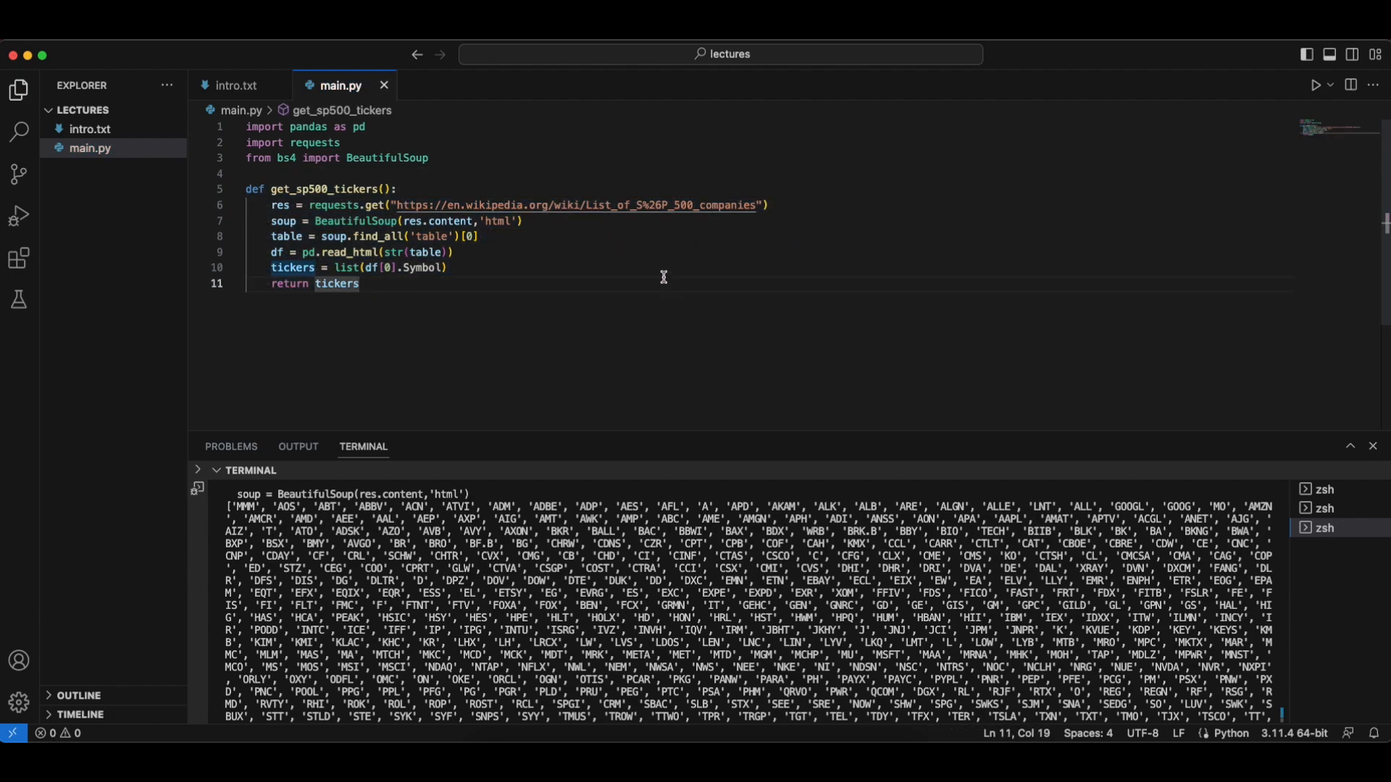
drag(242, 505, 1119, 696)
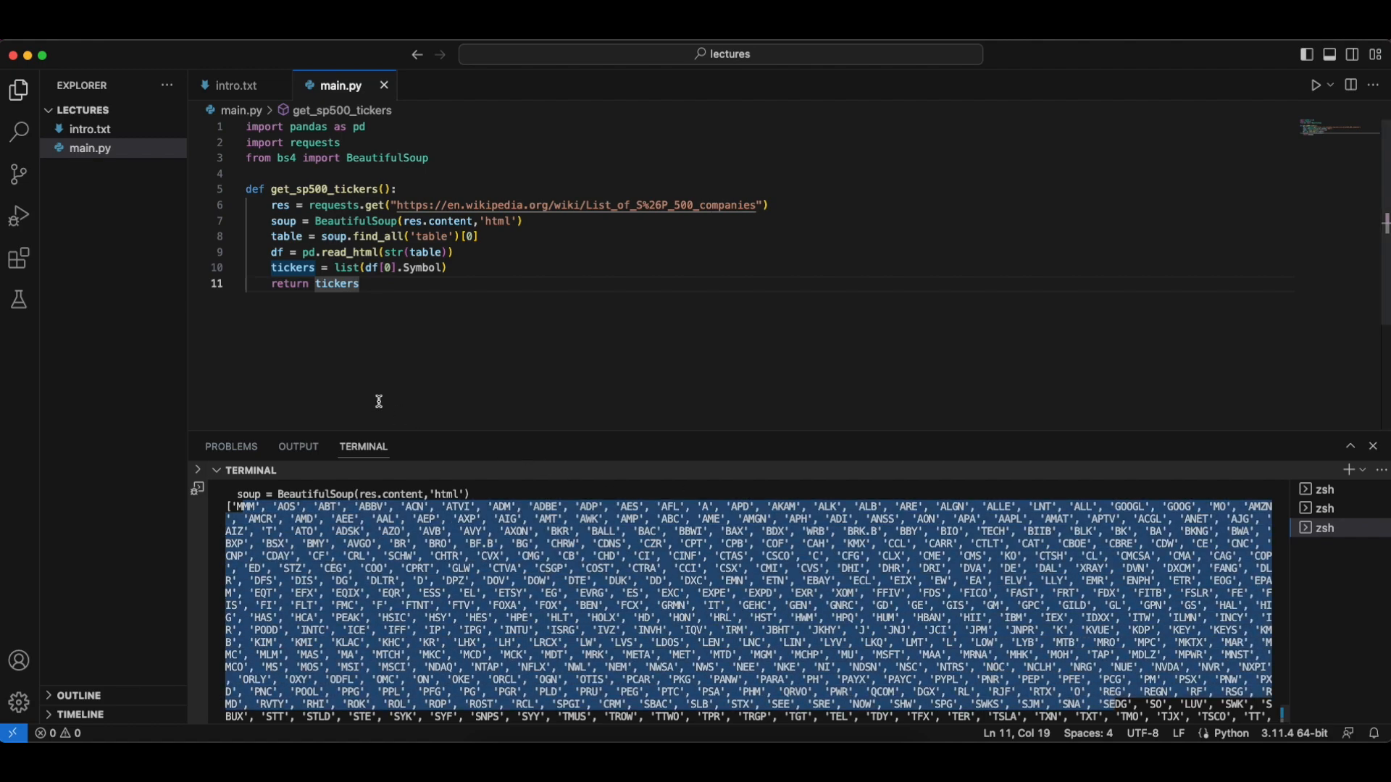
click(491, 364)
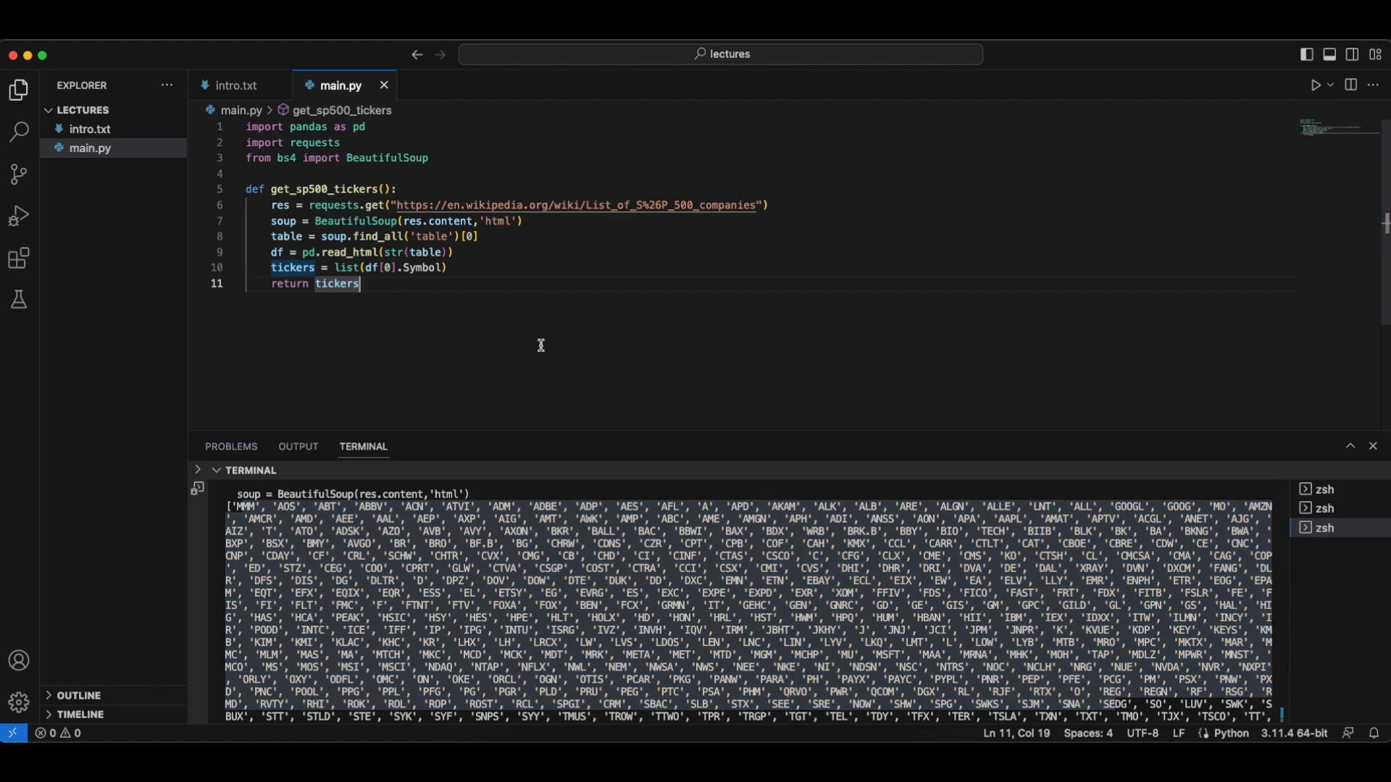